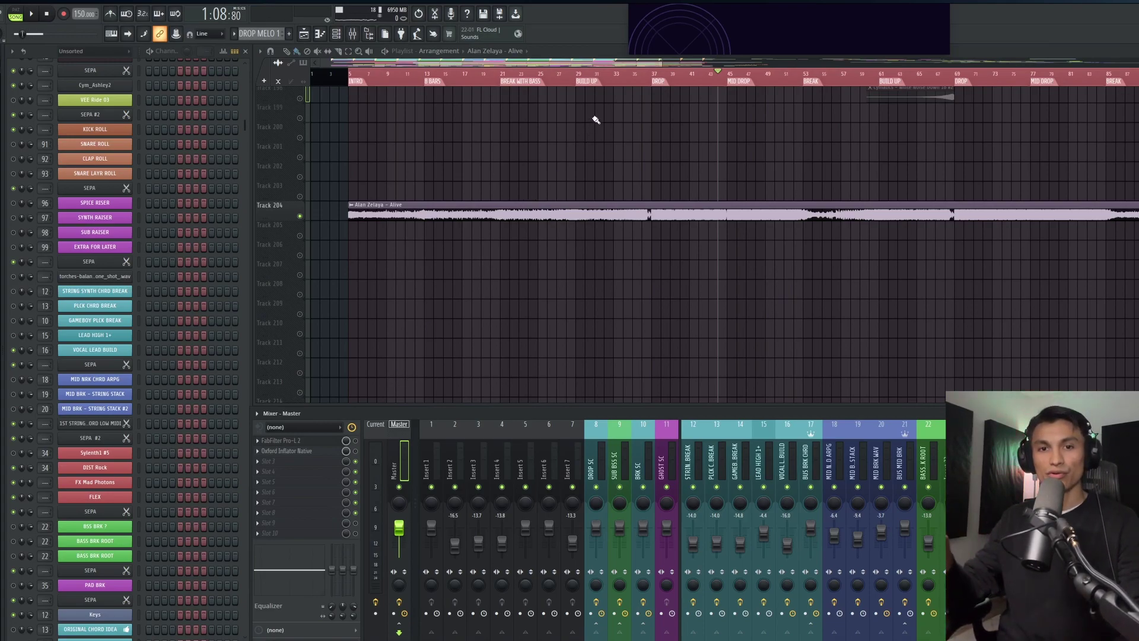
- Play the full-song audio on Track 204 from the first BUILD UP marker into the BREAK, and mute that track
{"action": "left_click", "coordinate": [578, 84]}
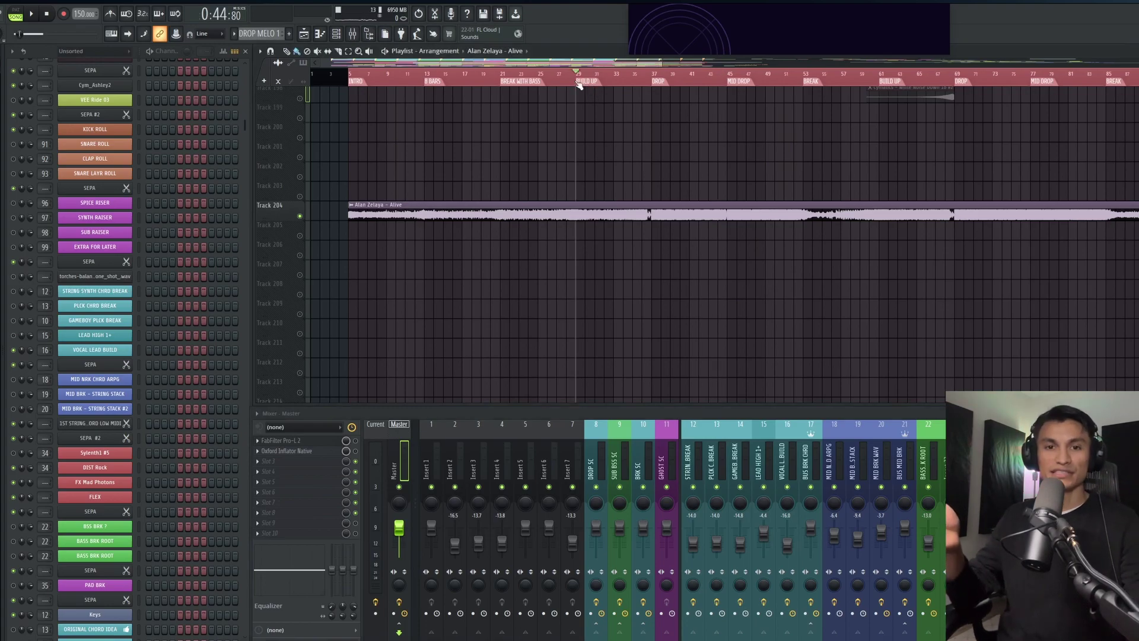
{"action": "key", "text": "space"}
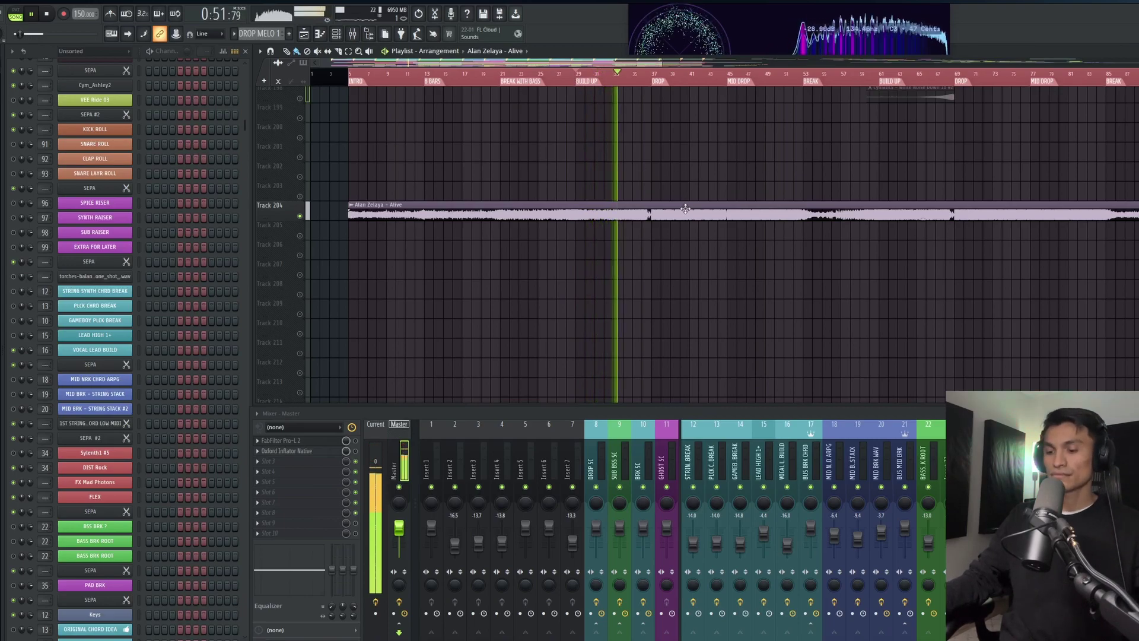
{"action": "scroll", "coordinate": [687, 211], "scroll_direction": "down", "scroll_amount": 3}
{"action": "scroll", "coordinate": [689, 212], "scroll_direction": "up", "scroll_amount": 3}
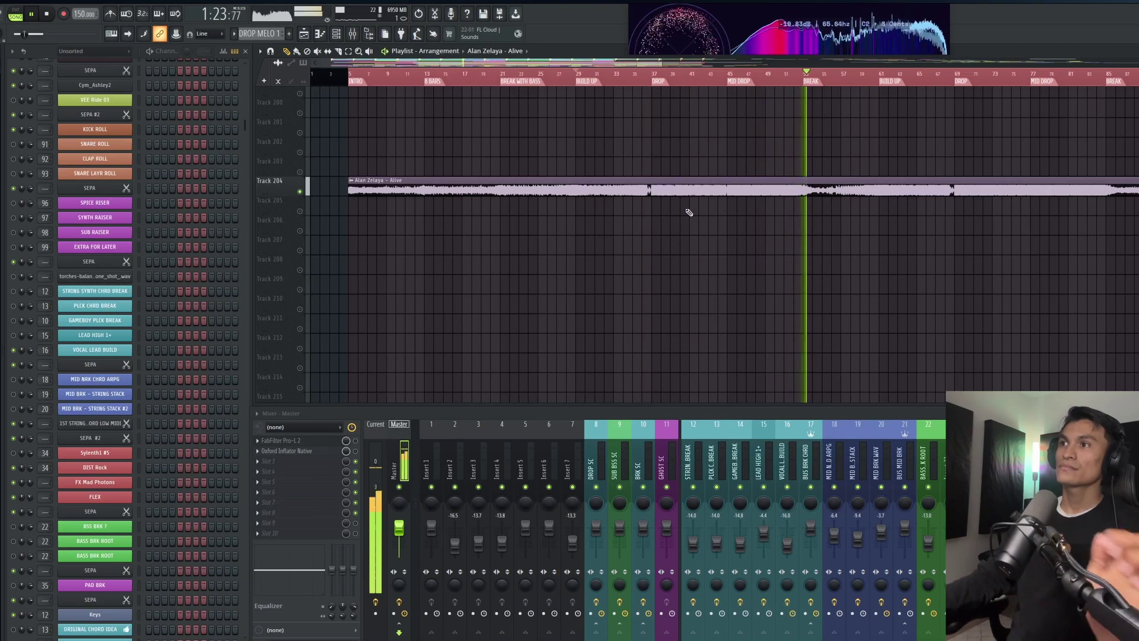
{"action": "key", "text": "space"}
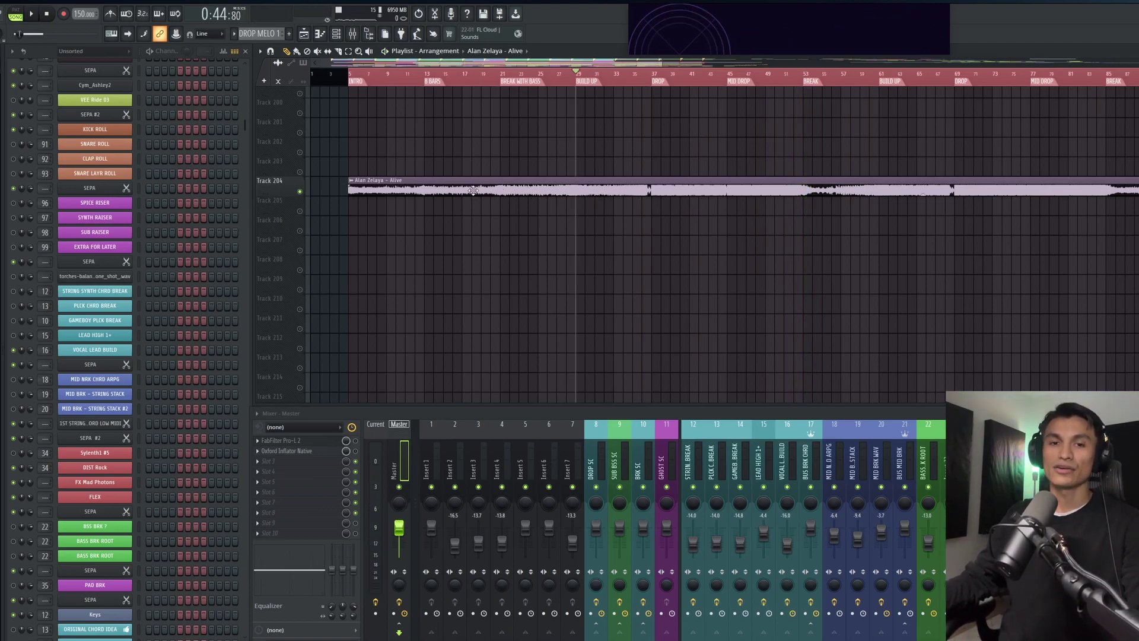
{"action": "left_click", "coordinate": [301, 191]}
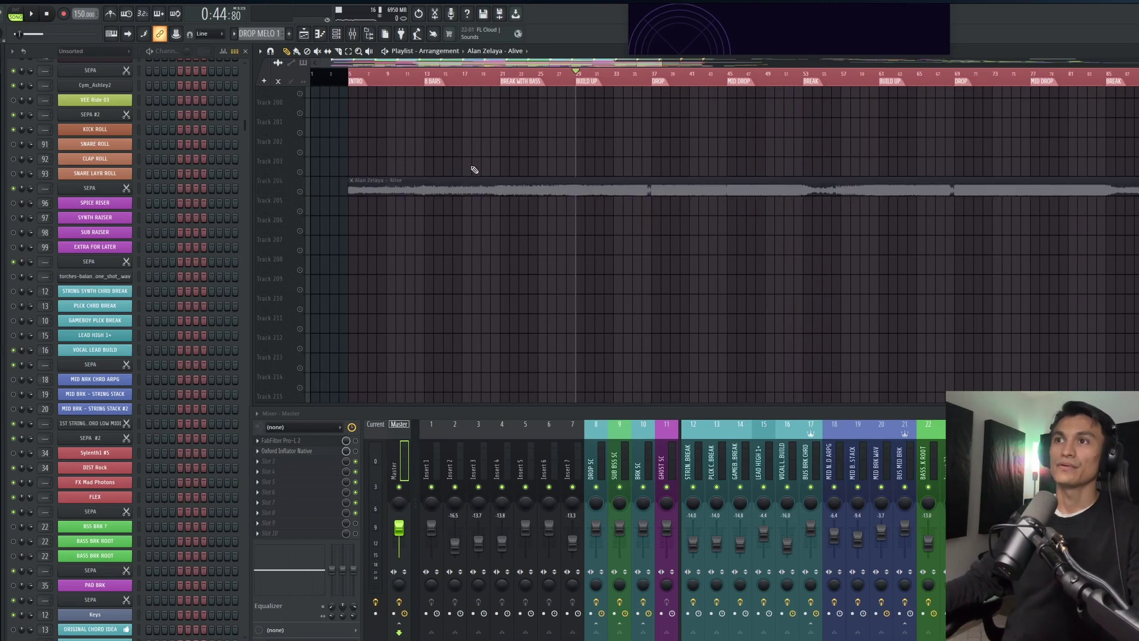
- Examine the arrangement's track groups, from the intro chords through bass, pads, risers, vocals and drop layers to the effects clips
{"action": "scroll", "coordinate": [474, 170], "scroll_direction": "up", "scroll_amount": 20}
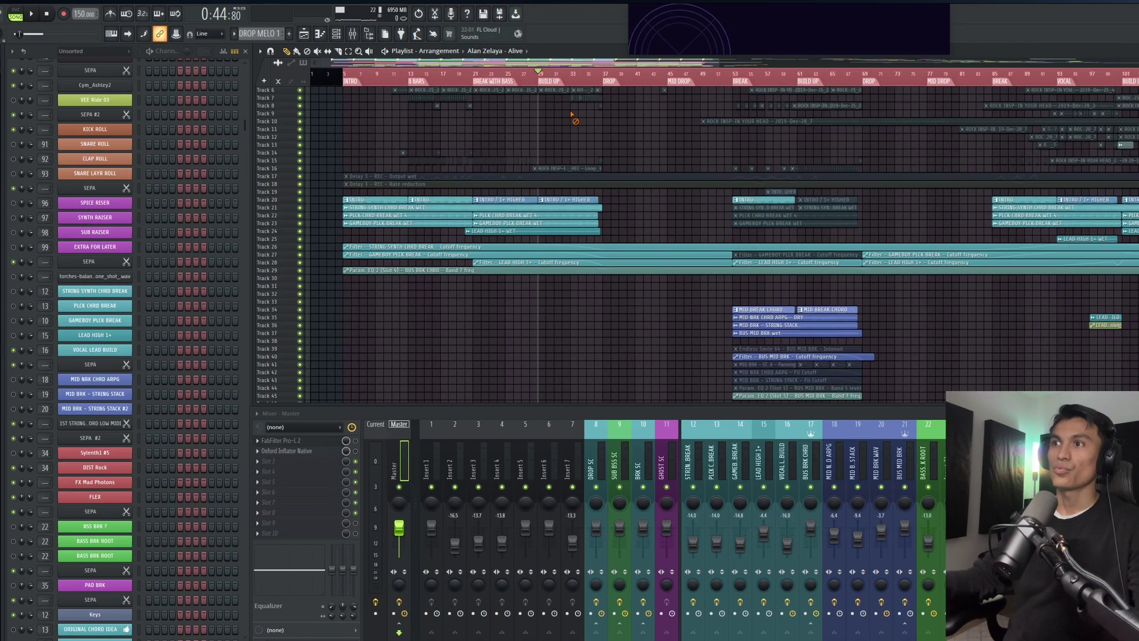
{"action": "scroll", "coordinate": [571, 114], "scroll_direction": "down", "scroll_amount": 3}
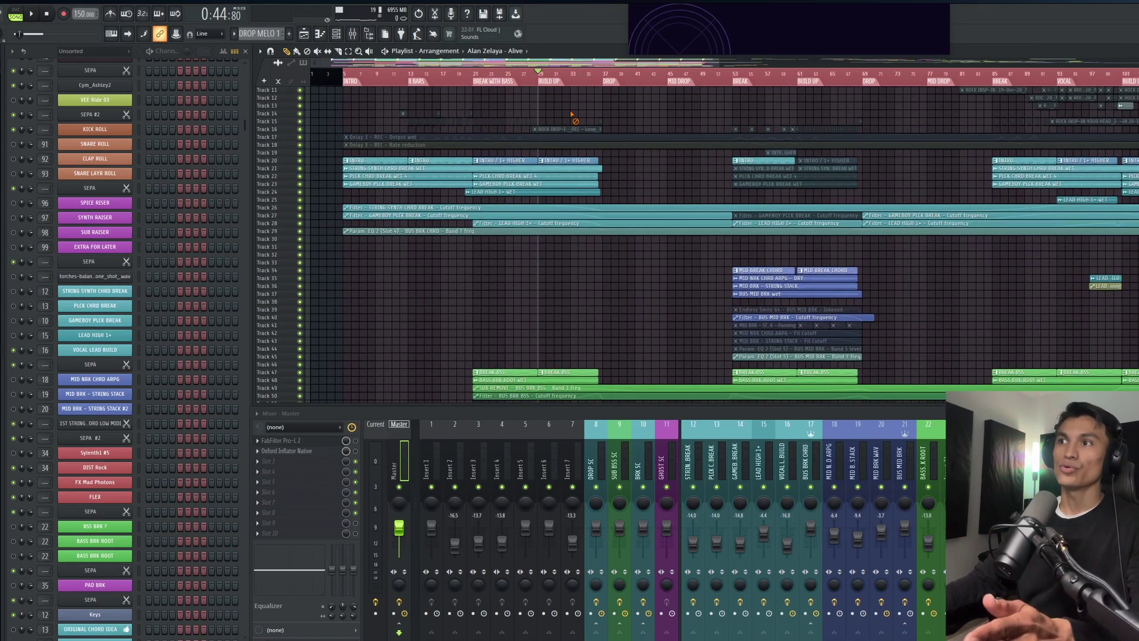
{"action": "scroll", "coordinate": [572, 114], "scroll_direction": "down", "scroll_amount": 6}
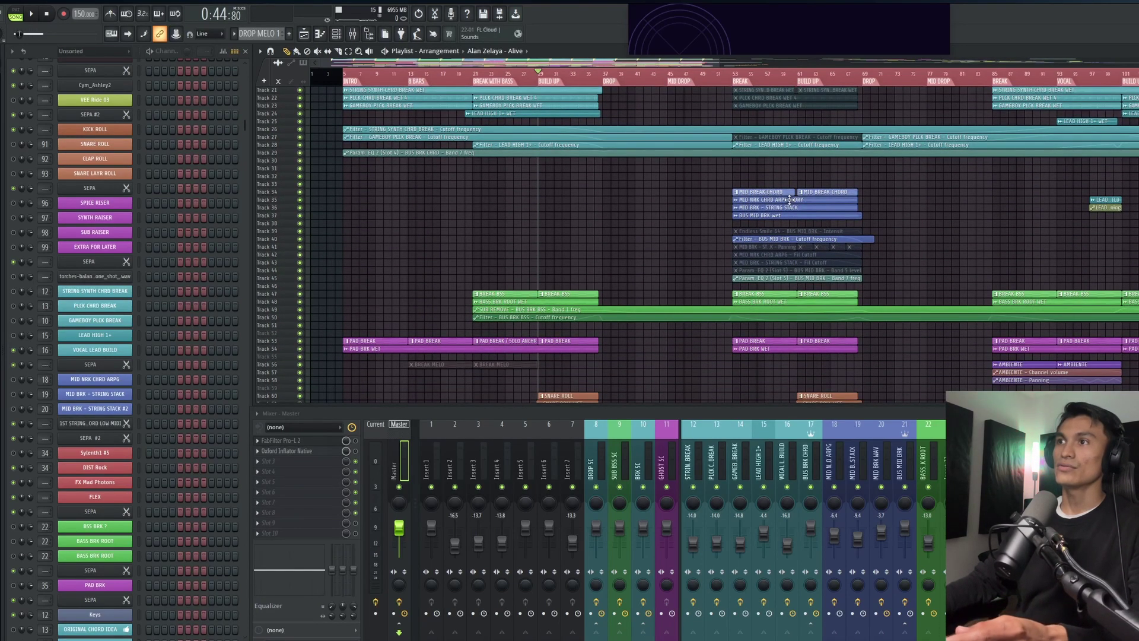
{"action": "scroll", "coordinate": [640, 308], "scroll_direction": "down", "scroll_amount": 3}
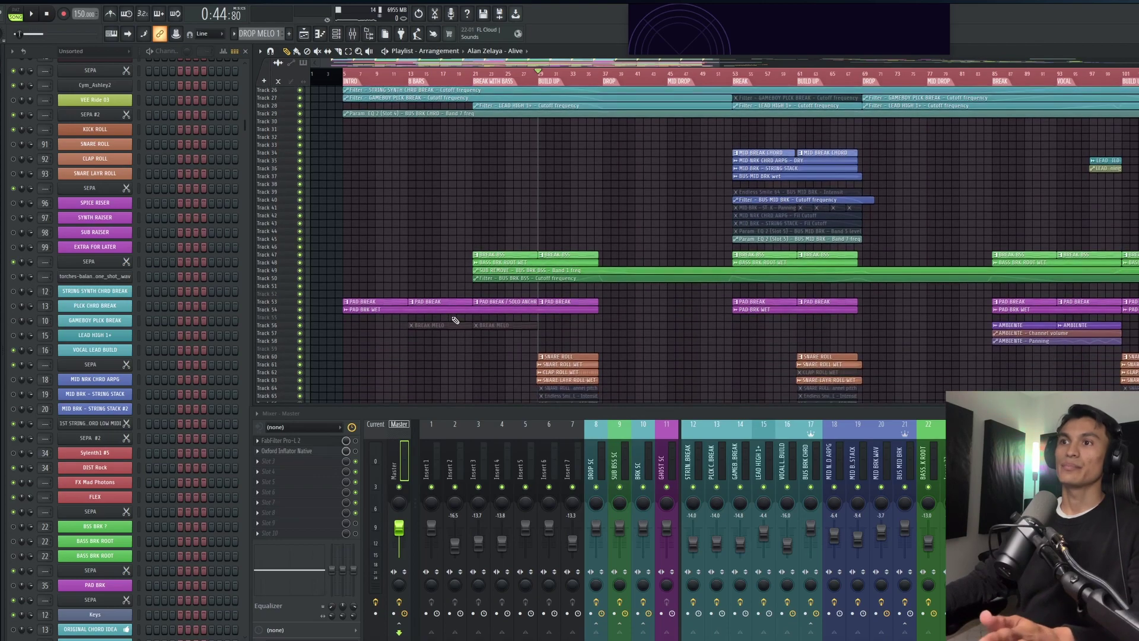
{"action": "scroll", "coordinate": [453, 320], "scroll_direction": "down", "scroll_amount": 6}
{"action": "scroll", "coordinate": [455, 321], "scroll_direction": "down", "scroll_amount": 2}
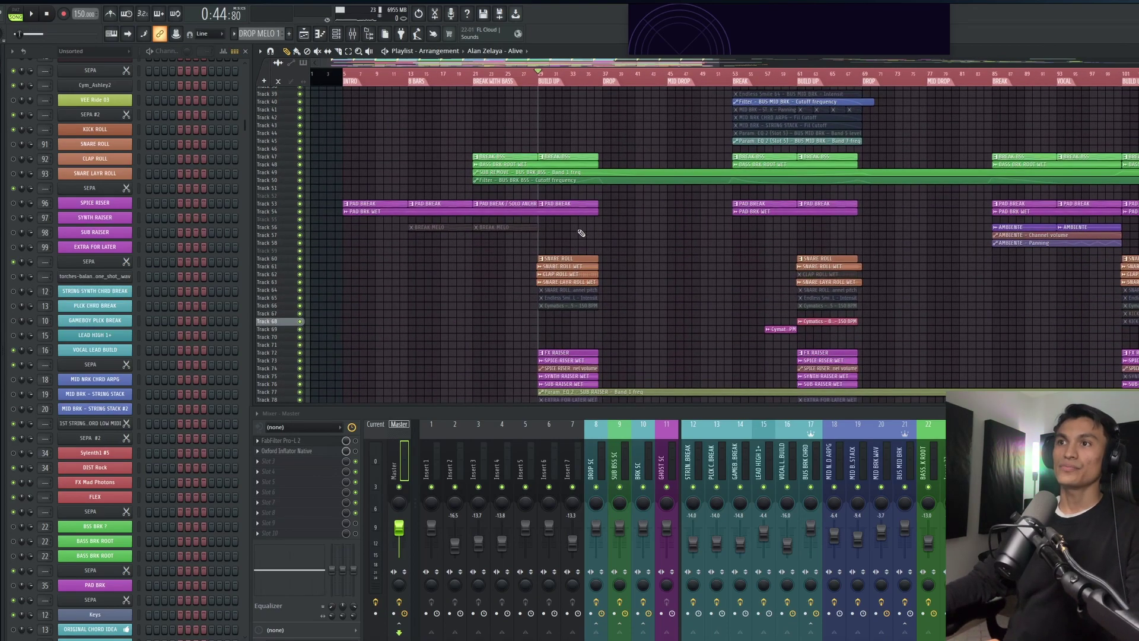
{"action": "scroll", "coordinate": [507, 274], "scroll_direction": "down", "scroll_amount": 5}
{"action": "scroll", "coordinate": [488, 295], "scroll_direction": "right", "scroll_amount": 3}
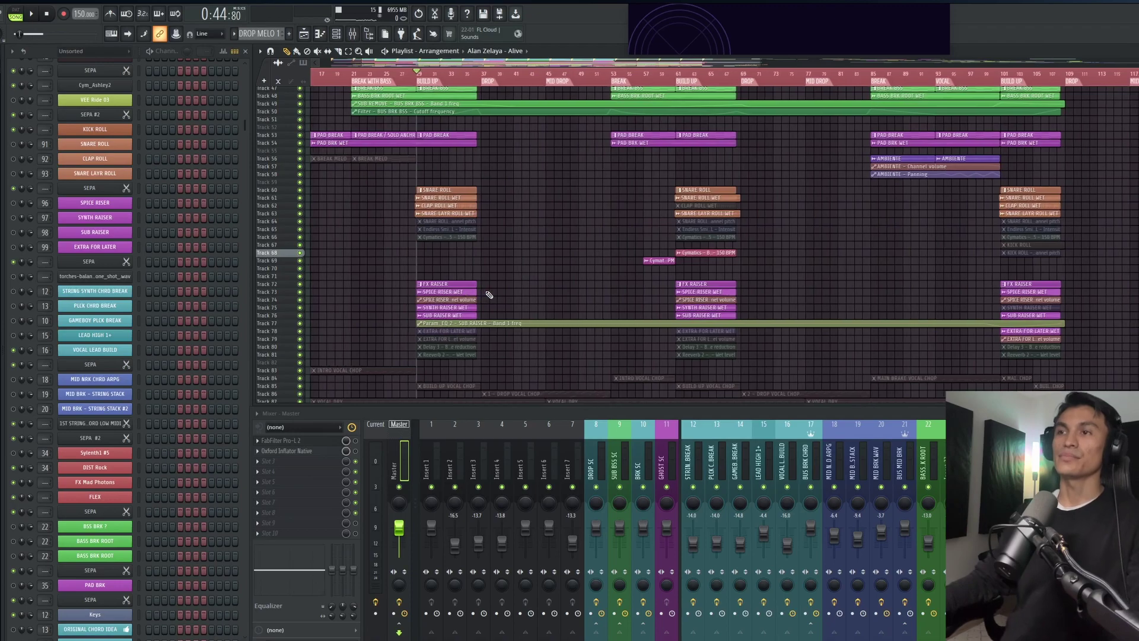
{"action": "scroll", "coordinate": [365, 281], "scroll_direction": "down", "scroll_amount": 5}
{"action": "scroll", "coordinate": [366, 281], "scroll_direction": "left", "scroll_amount": 4}
{"action": "scroll", "coordinate": [366, 281], "scroll_direction": "down", "scroll_amount": 5}
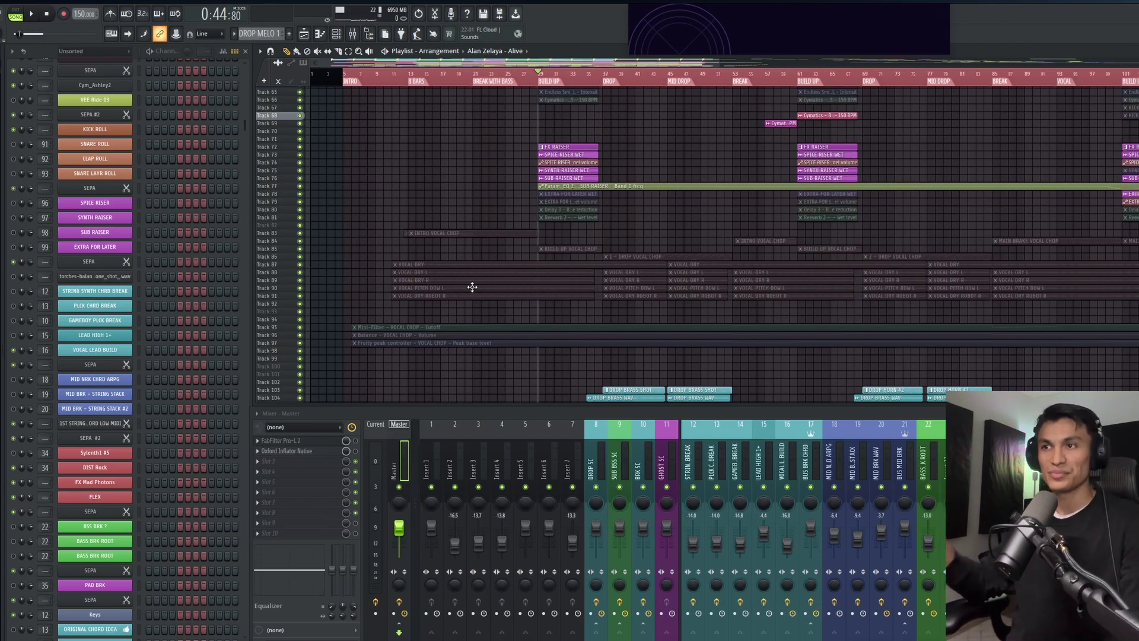
{"action": "scroll", "coordinate": [472, 287], "scroll_direction": "down", "scroll_amount": 4}
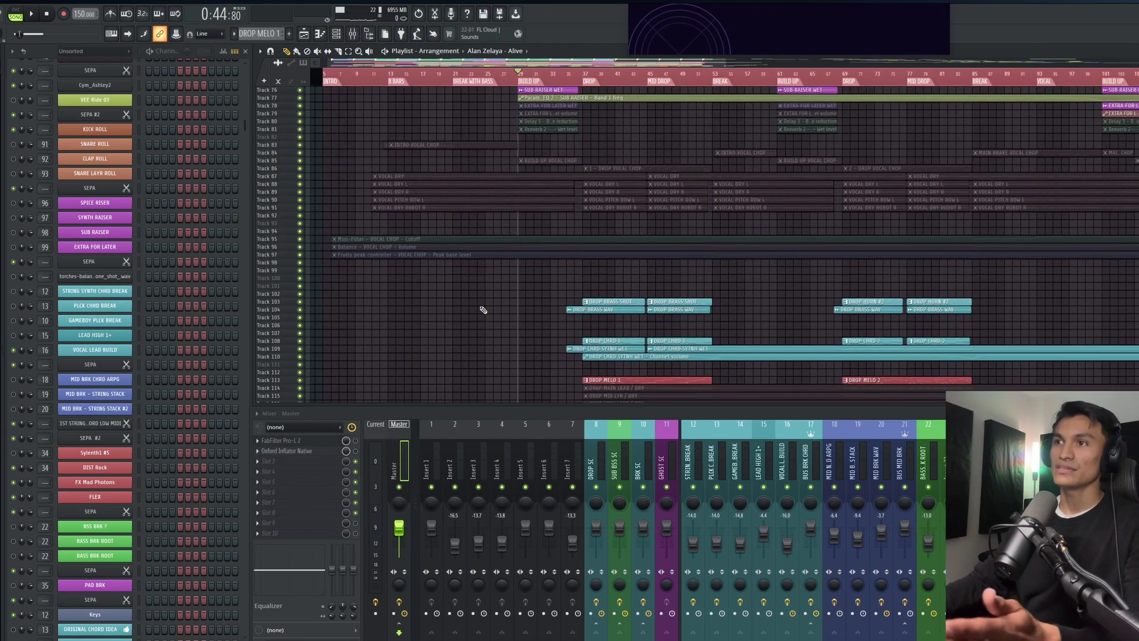
{"action": "scroll", "coordinate": [483, 310], "scroll_direction": "down", "scroll_amount": 4}
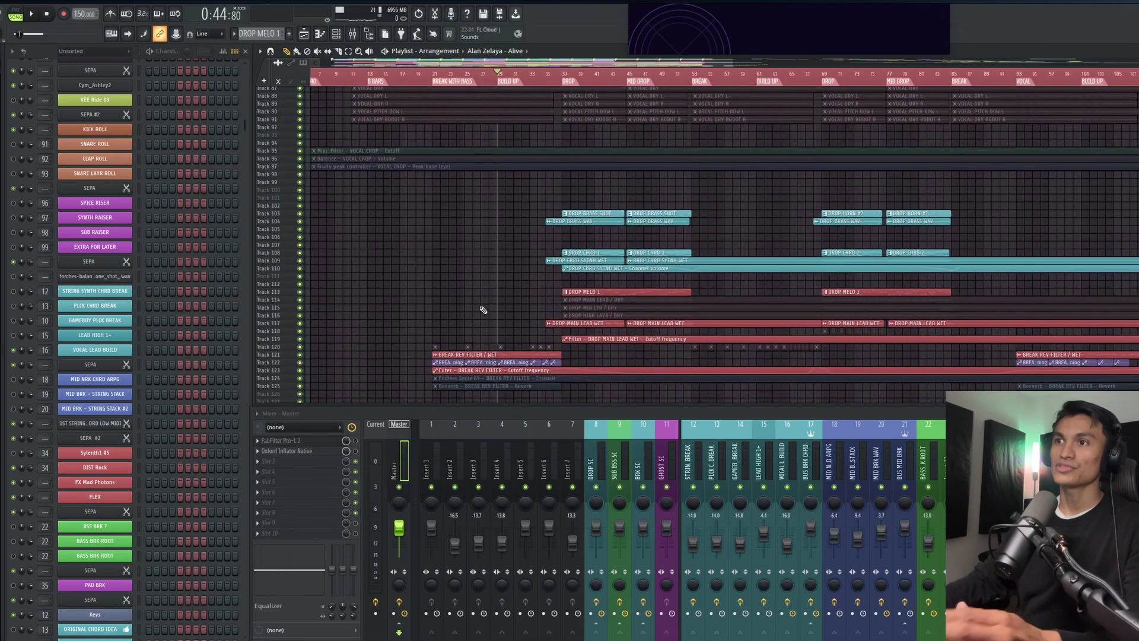
{"action": "scroll", "coordinate": [484, 310], "scroll_direction": "down", "scroll_amount": 5}
{"action": "scroll", "coordinate": [633, 295], "scroll_direction": "down", "scroll_amount": 12}
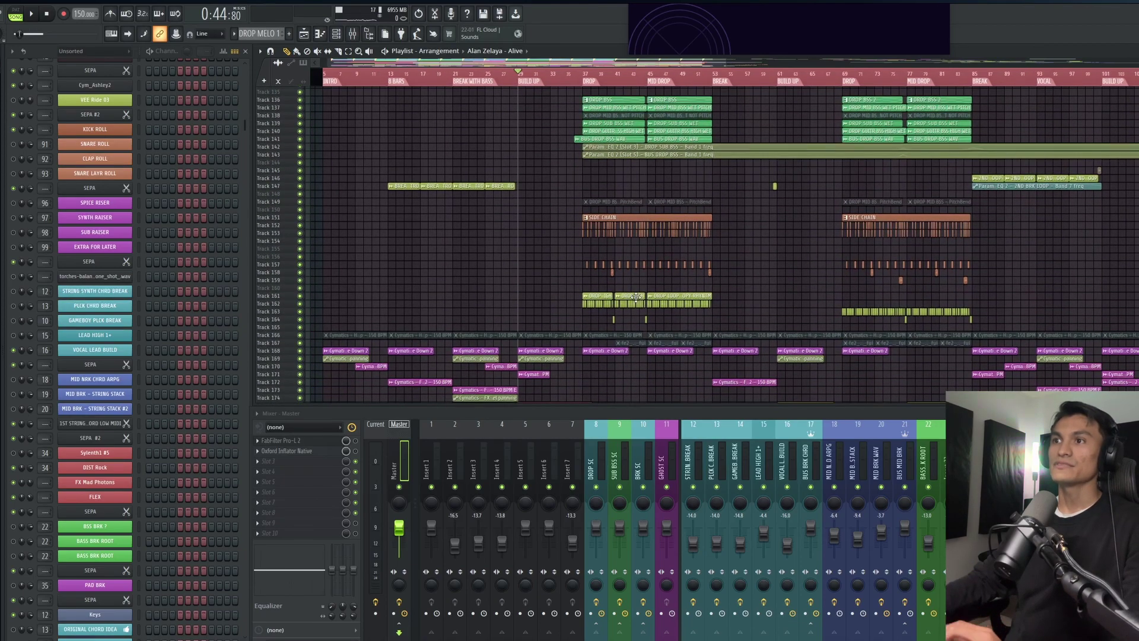
{"action": "scroll", "coordinate": [515, 254], "scroll_direction": "down", "scroll_amount": 3}
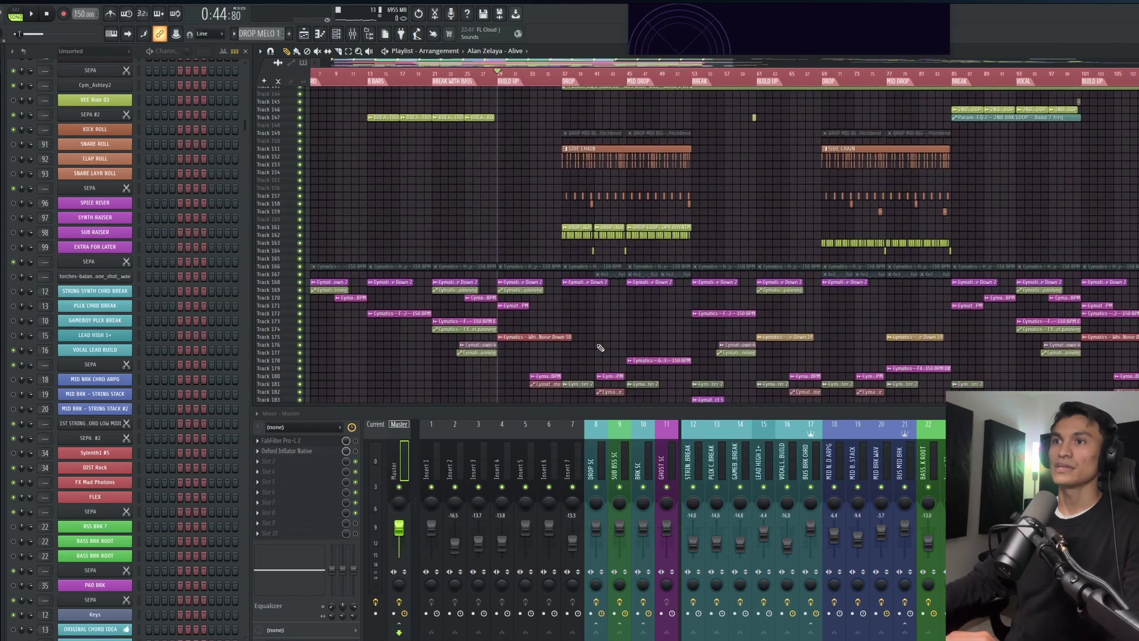
{"action": "scroll", "coordinate": [670, 324], "scroll_direction": "down", "scroll_amount": 4}
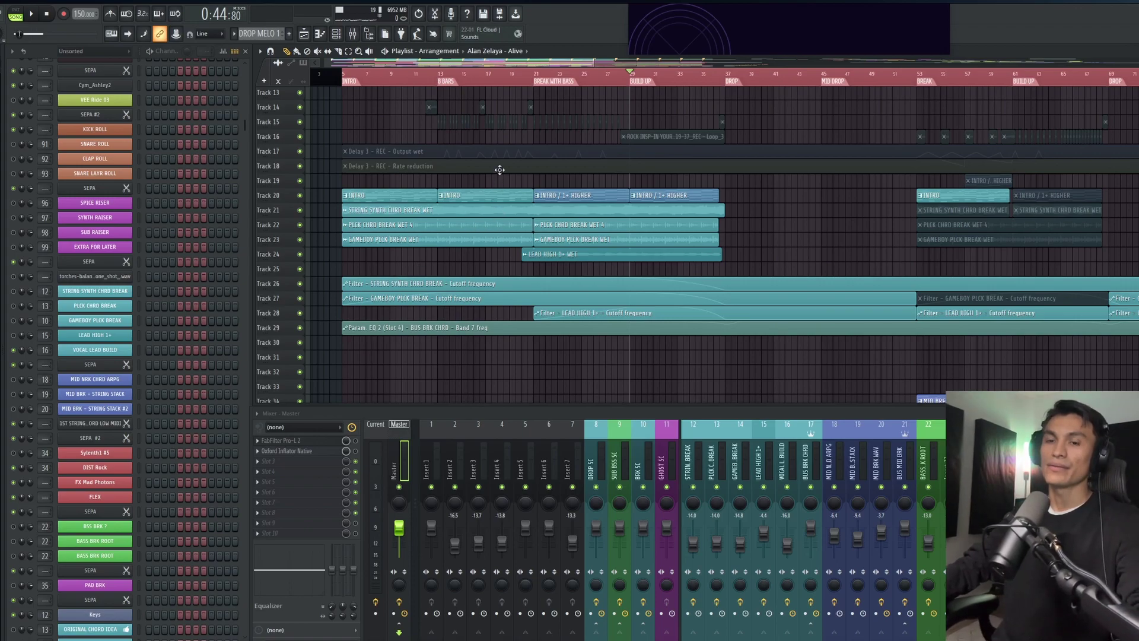
- Play the soloed BUS BRK CHRD layers through the first build-up alongside their filter cutoff automation on enlarged playlist tracks
{"action": "left_click_drag", "start_coordinate": [611, 269], "coordinate": [615, 268]}
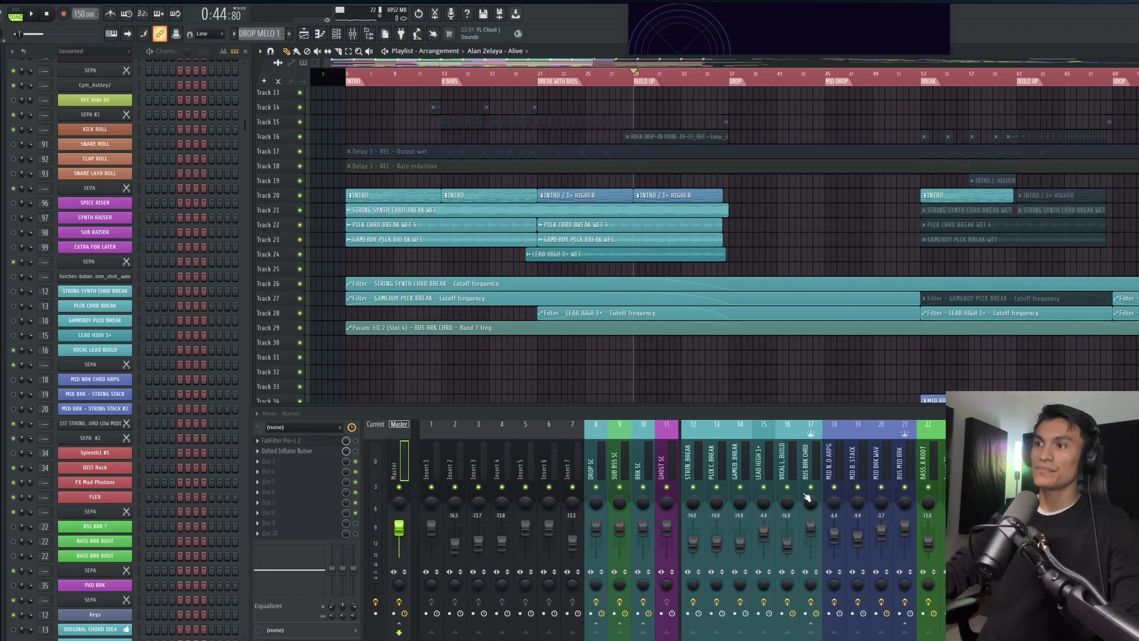
{"action": "key", "text": "space"}
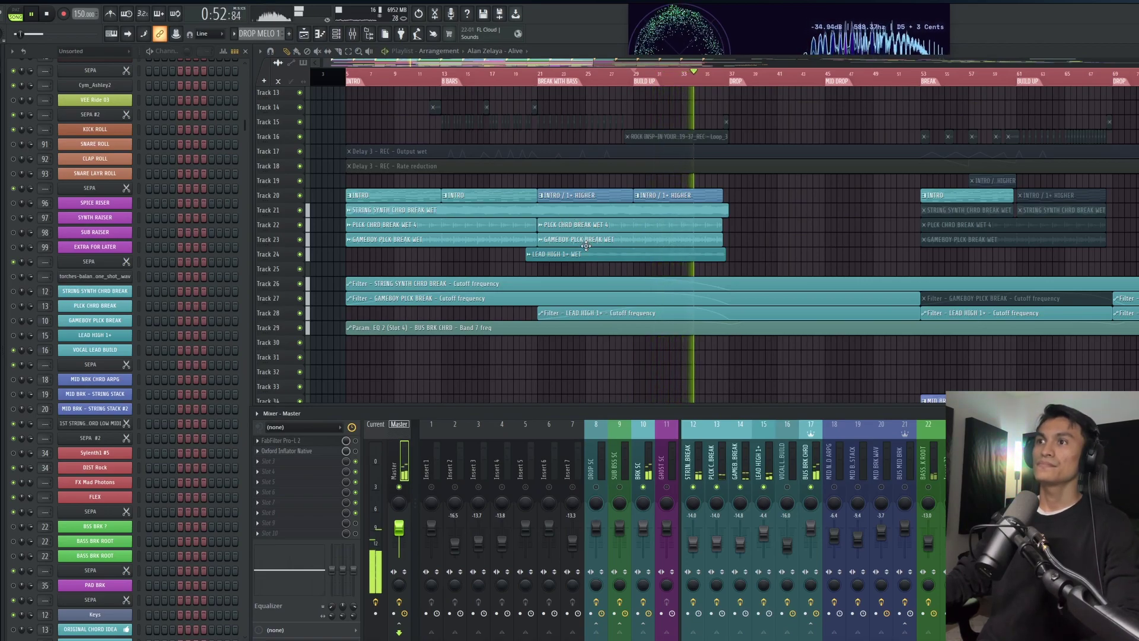
{"action": "scroll", "coordinate": [672, 273], "scroll_direction": "up", "scroll_amount": 3}
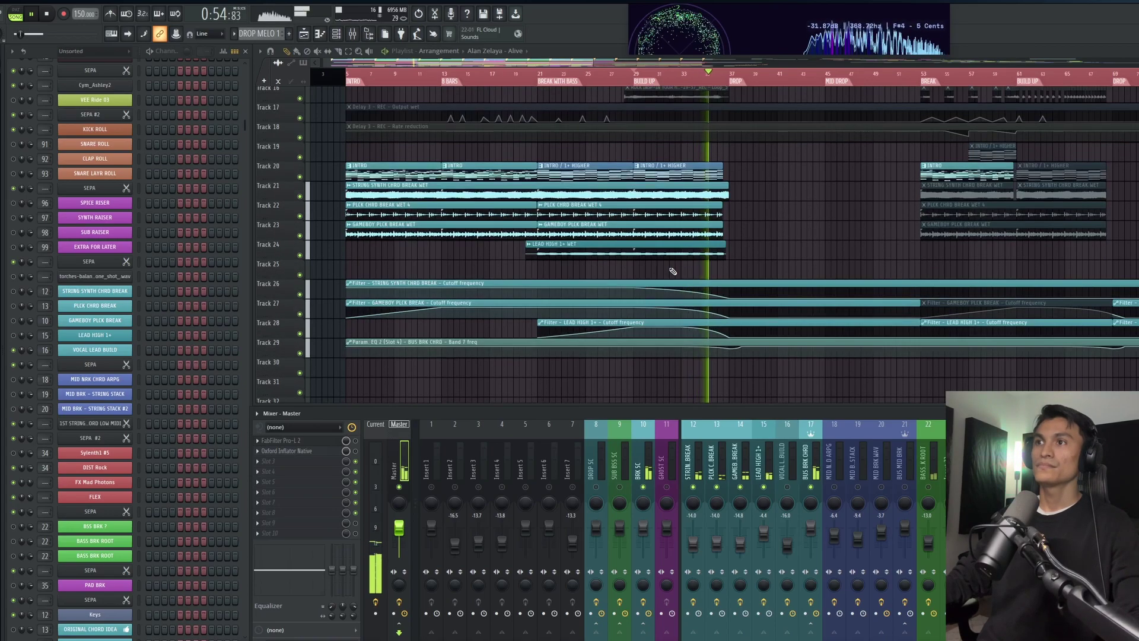
{"action": "scroll", "coordinate": [672, 271], "scroll_direction": "up", "scroll_amount": 1}
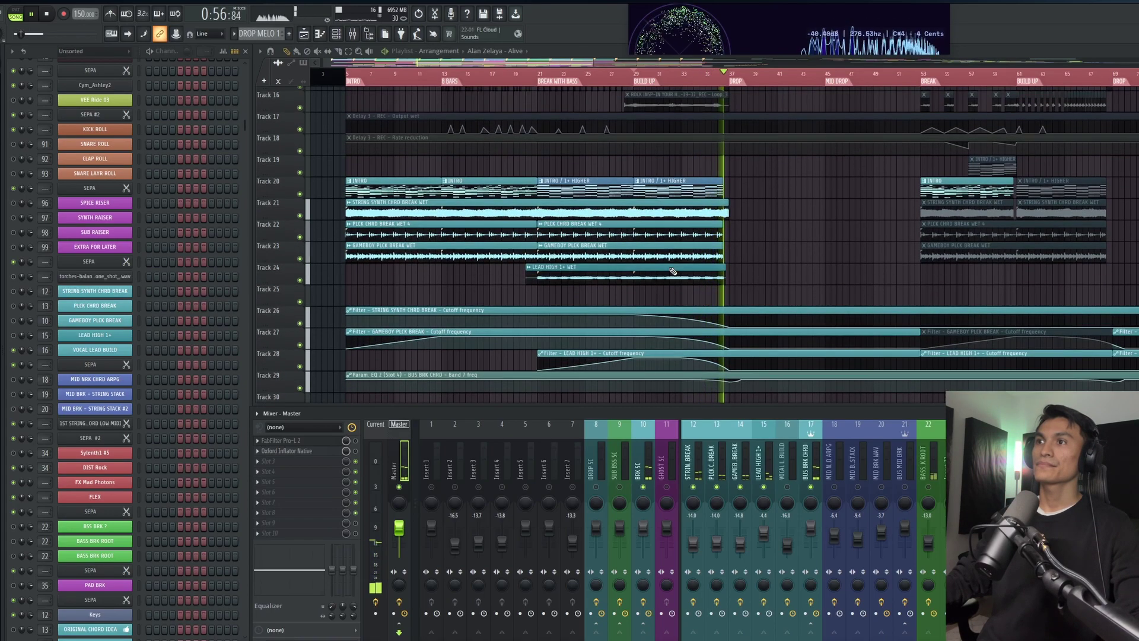
{"action": "key", "text": "space"}
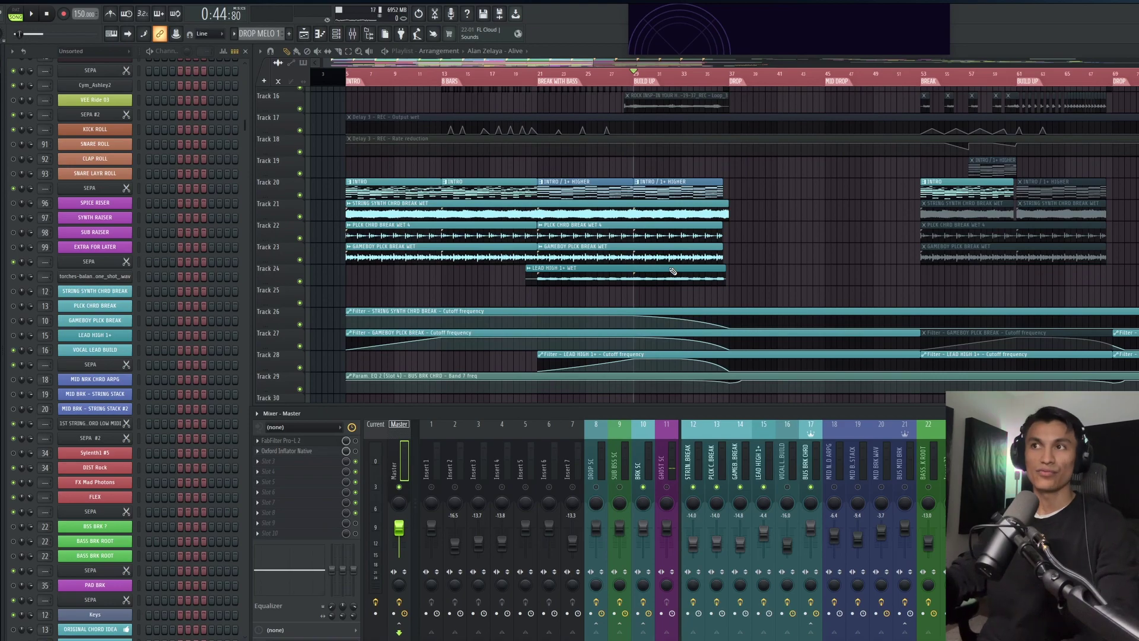
- Examine FilterFreak1 on the STRING SYNTH CHRD BREAK insert and audition the string synth and PLCK CHRD BREAK WET 4 clips
{"action": "scroll", "coordinate": [672, 271], "scroll_direction": "down", "scroll_amount": 3}
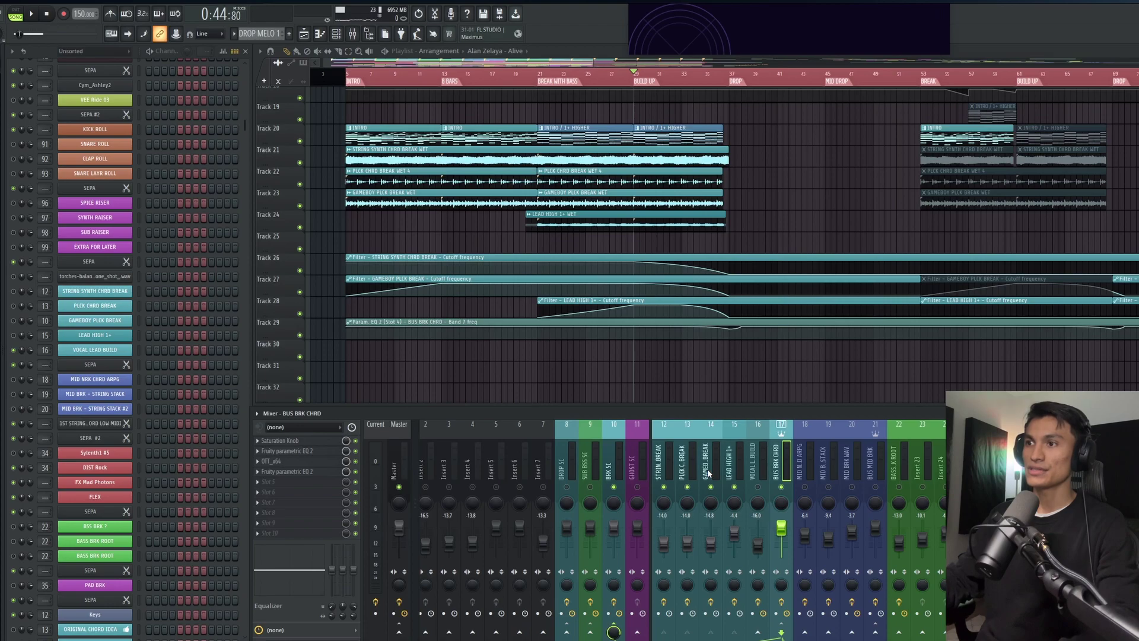
{"action": "left_click", "coordinate": [664, 460]}
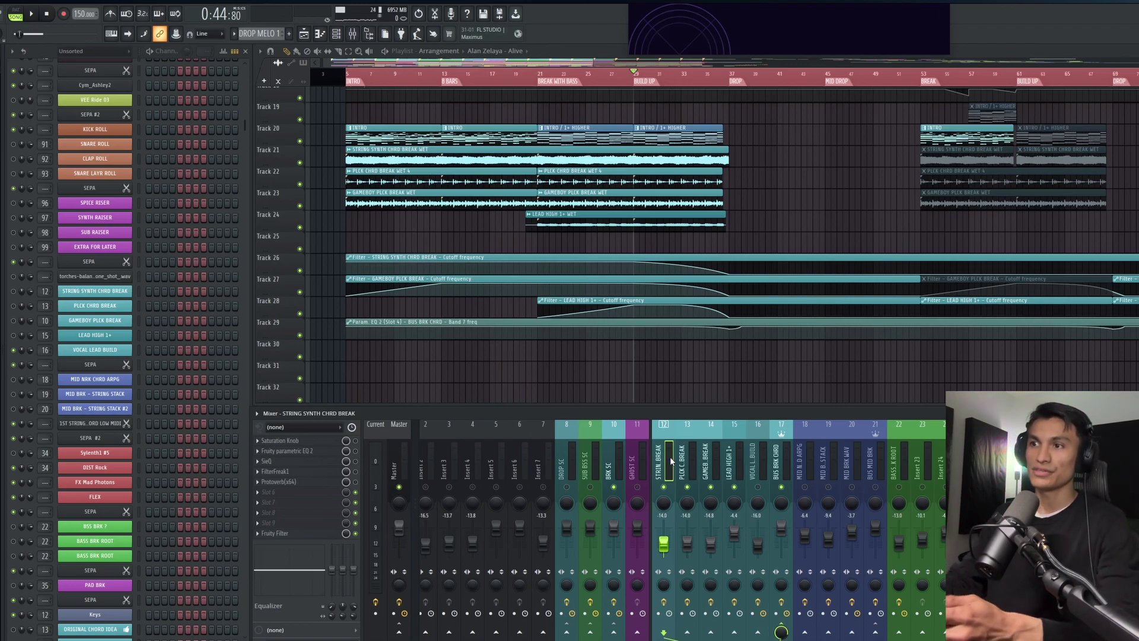
{"action": "right_click", "coordinate": [535, 161], "text": "alt"}
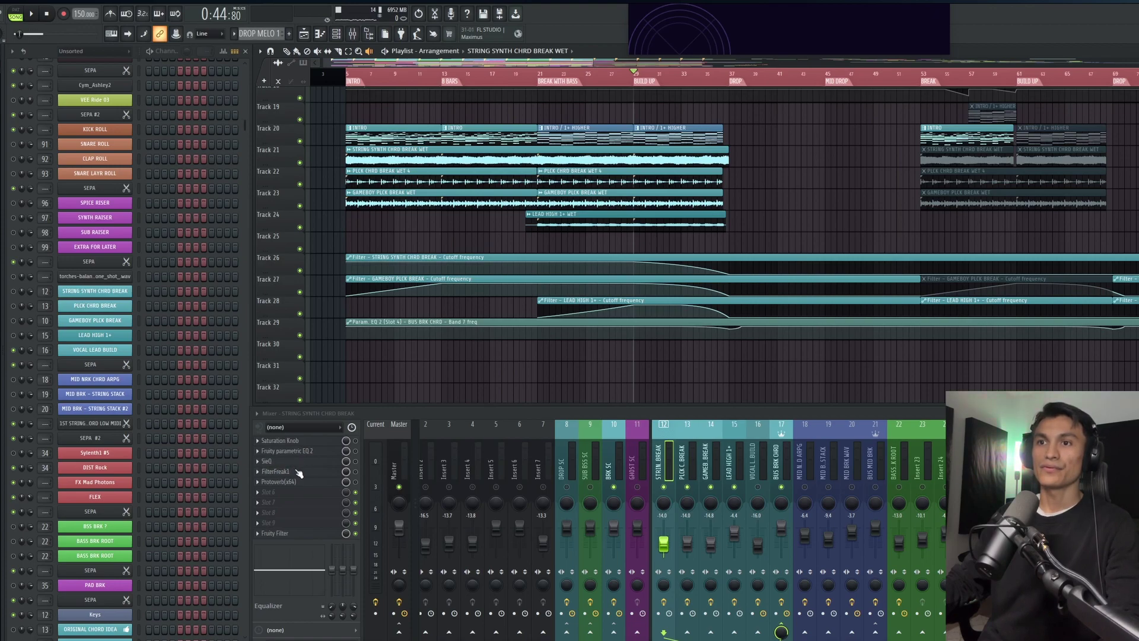
{"action": "left_click", "coordinate": [299, 473]}
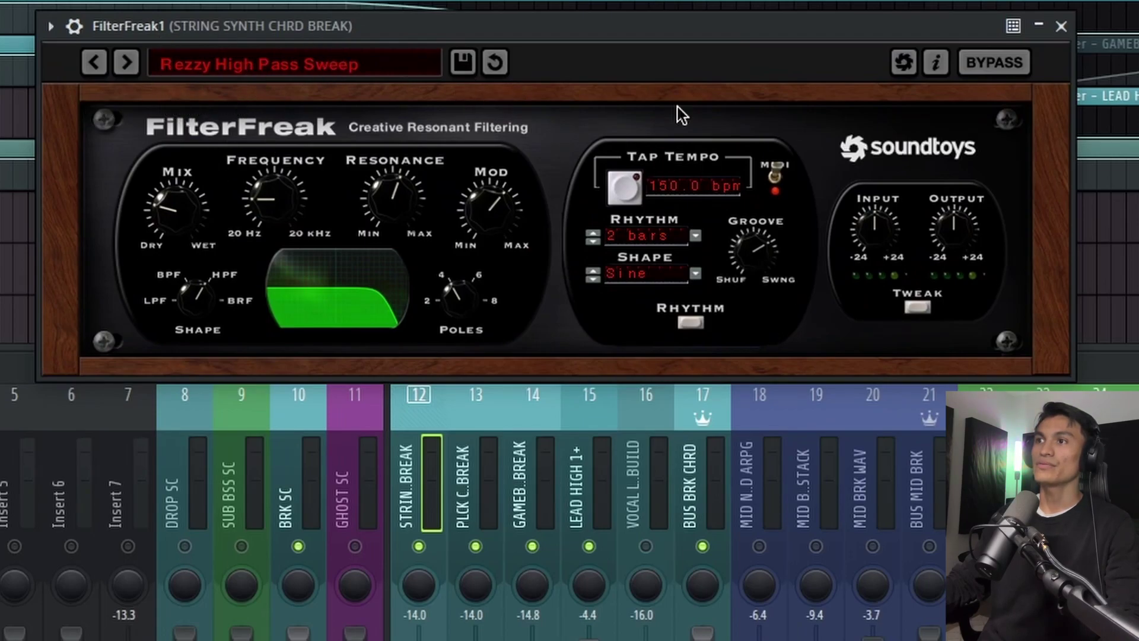
{"action": "key", "text": "Escape"}
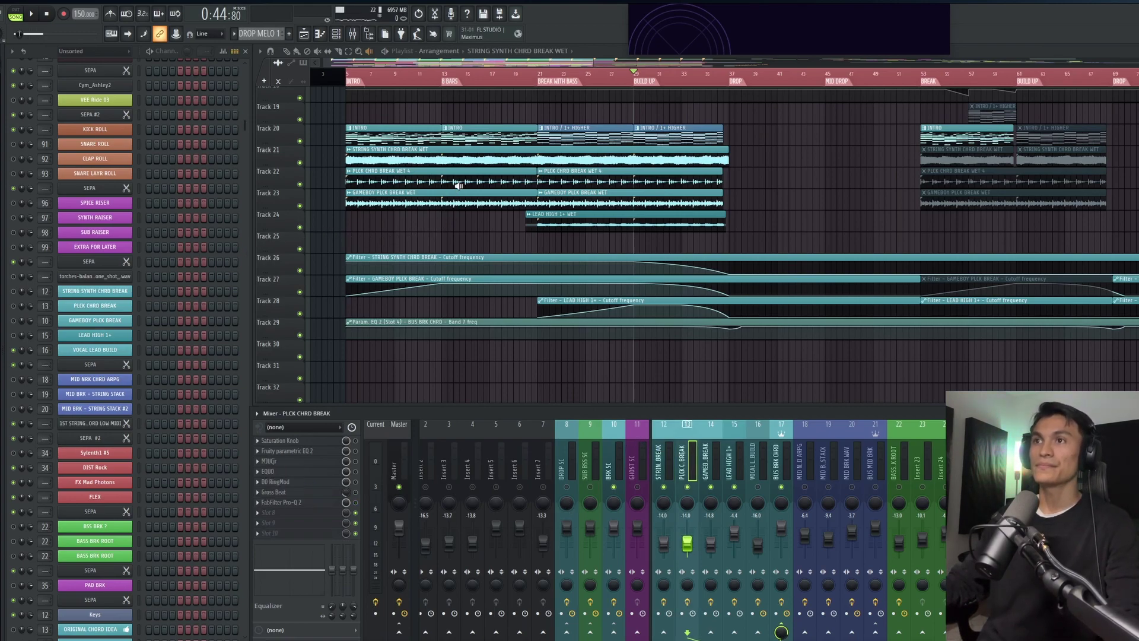
{"action": "left_click", "coordinate": [538, 181]}
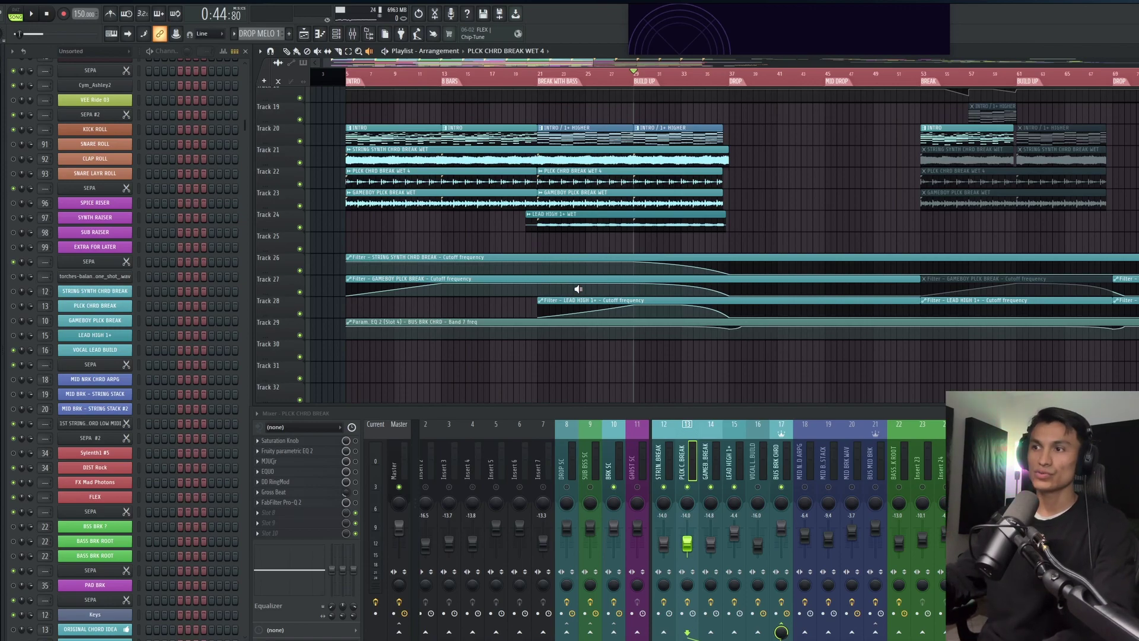
- Play the soloed break bass with its band frequency and cutoff automation on Tracks 47 to 50 through the first build-up
{"action": "scroll", "coordinate": [646, 344], "scroll_direction": "down", "scroll_amount": 4}
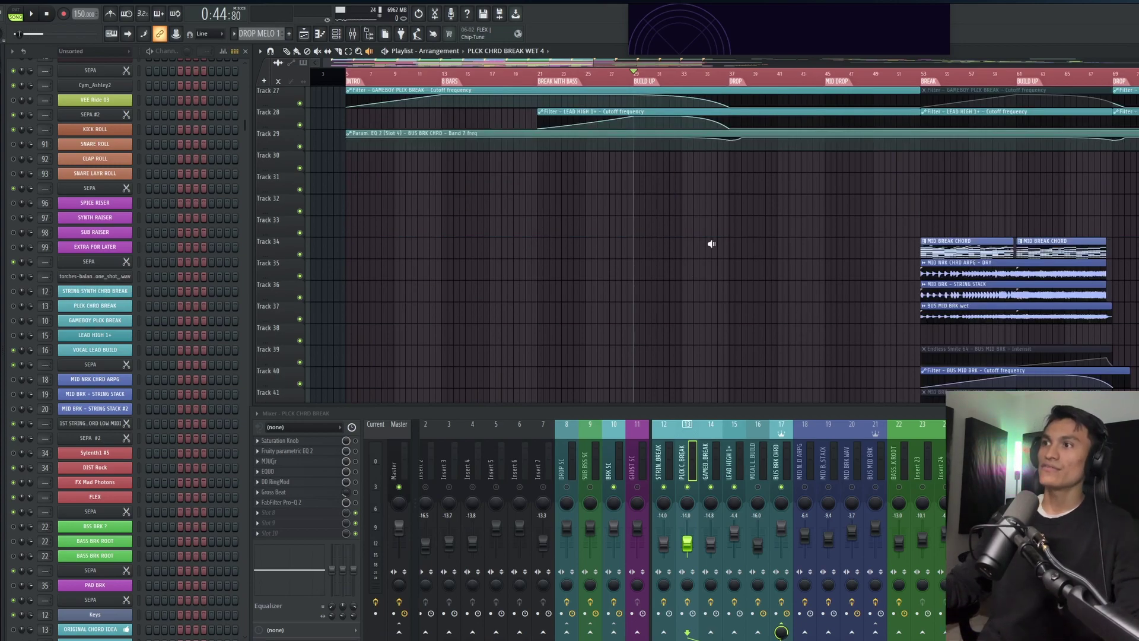
{"action": "scroll", "coordinate": [711, 243], "scroll_direction": "down", "scroll_amount": 6}
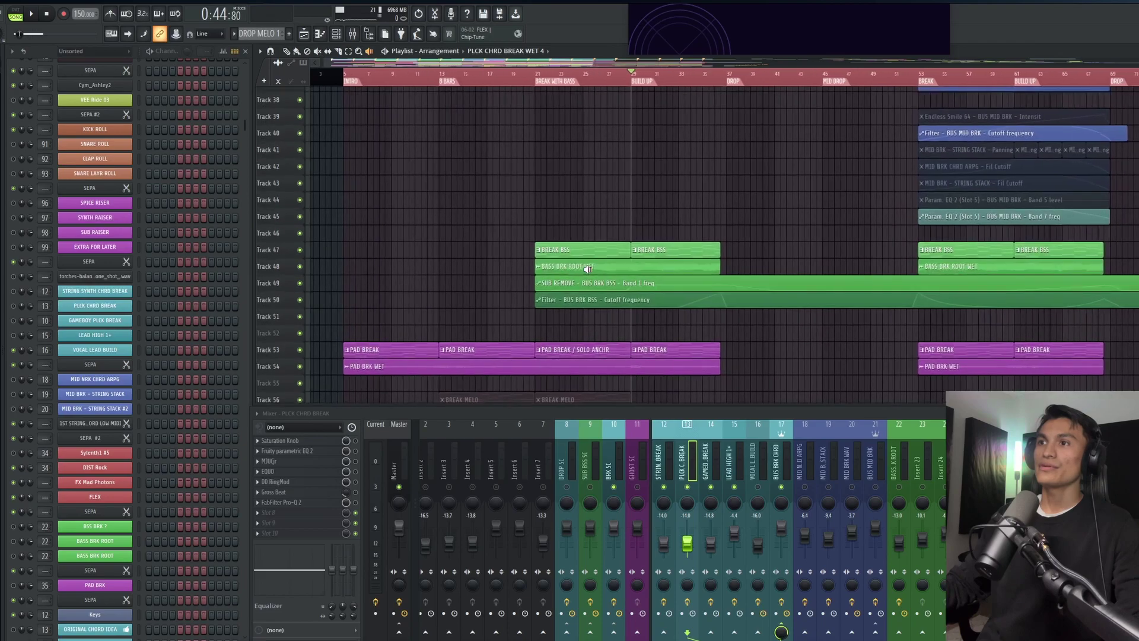
{"action": "scroll", "coordinate": [587, 268], "scroll_direction": "up", "scroll_amount": 2, "text": "alt"}
{"action": "scroll", "coordinate": [655, 254], "scroll_direction": "up", "scroll_amount": 1, "text": "alt"}
{"action": "key", "text": "space"}
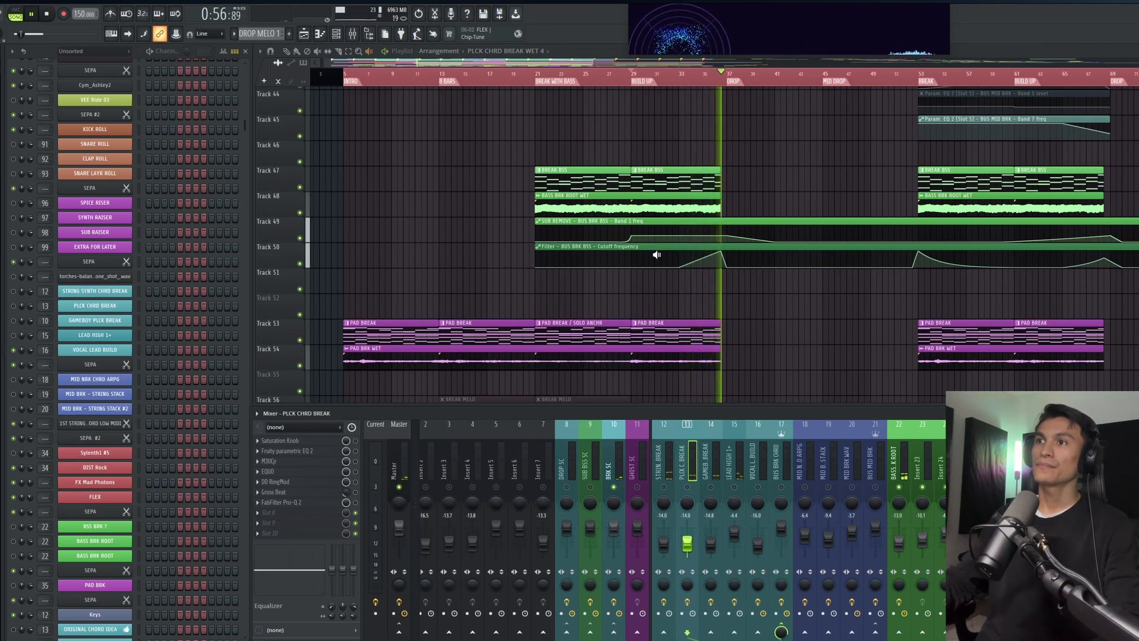
{"action": "key", "text": "space"}
- Play the soloed pad break on Tracks 53 and 54 through the first build-up
{"action": "scroll", "coordinate": [656, 254], "scroll_direction": "down", "scroll_amount": 5}
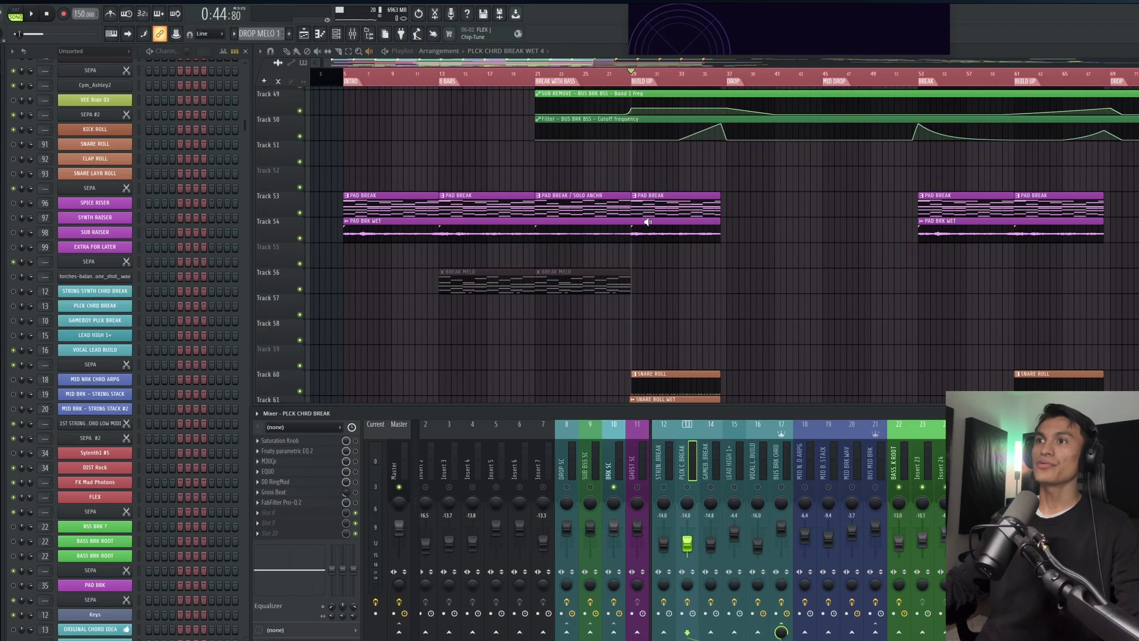
{"action": "scroll", "coordinate": [652, 528], "scroll_direction": "right", "scroll_amount": 3}
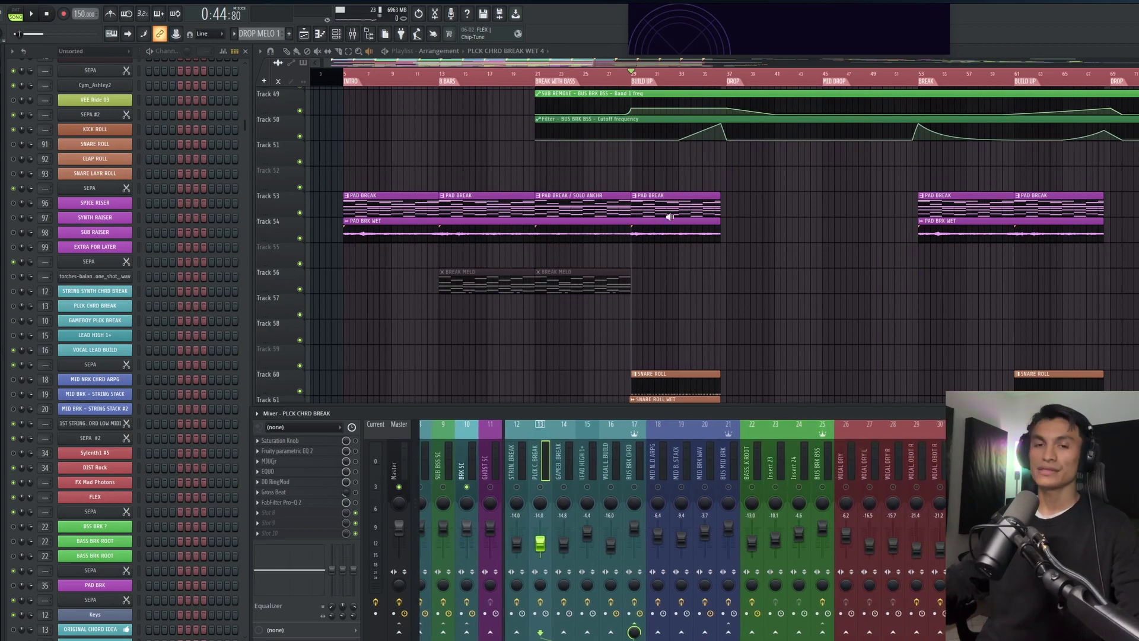
{"action": "key", "text": "space"}
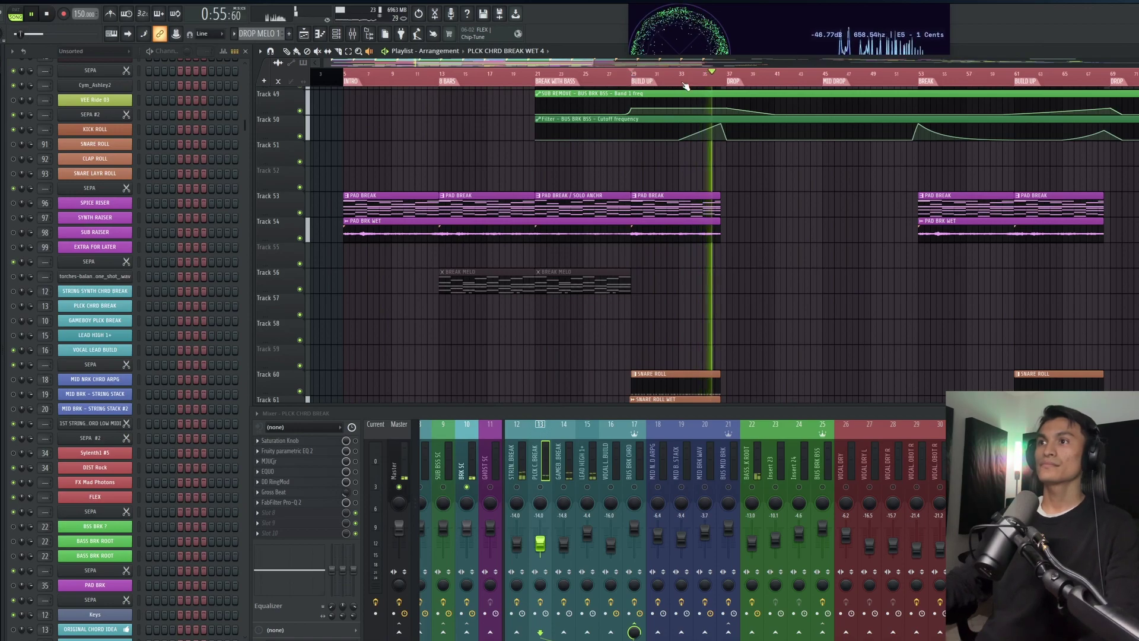
{"action": "key", "text": "space"}
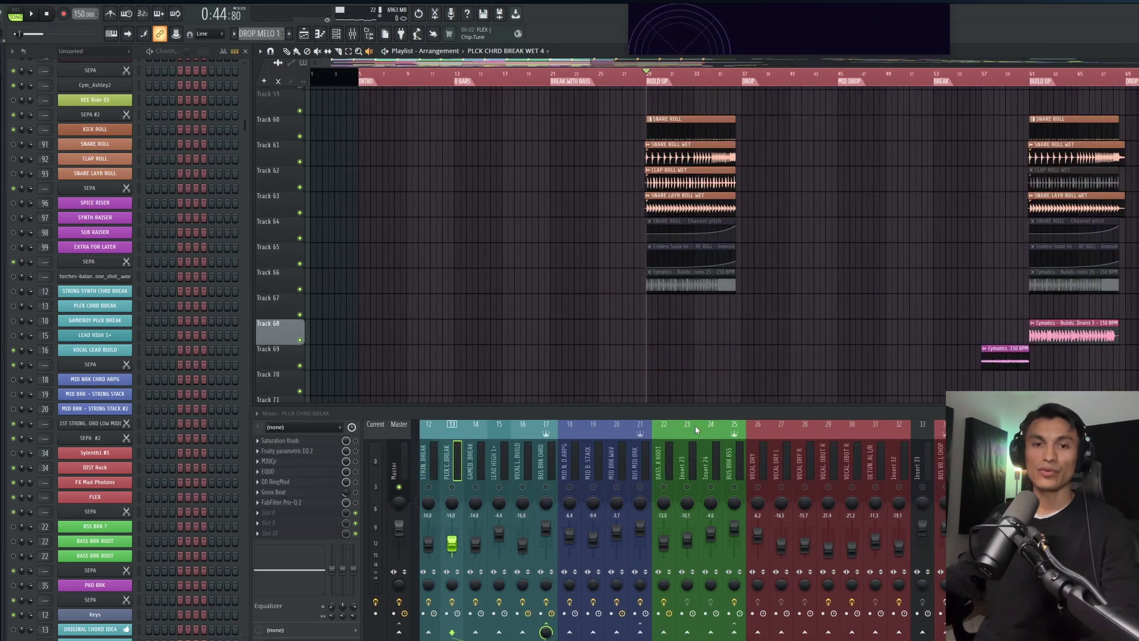
- Play the soloed BUS SNARE ROLL layers on Tracks 60 to 63 through the first build-up
{"action": "scroll", "coordinate": [731, 432], "scroll_direction": "down", "scroll_amount": 5}
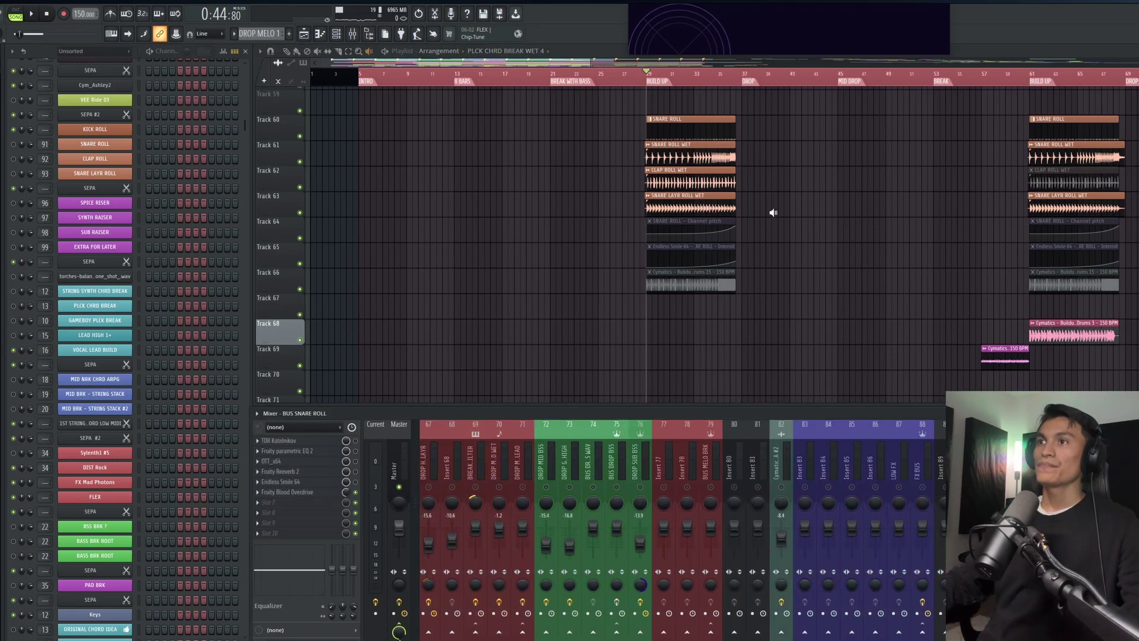
{"action": "key", "text": "space"}
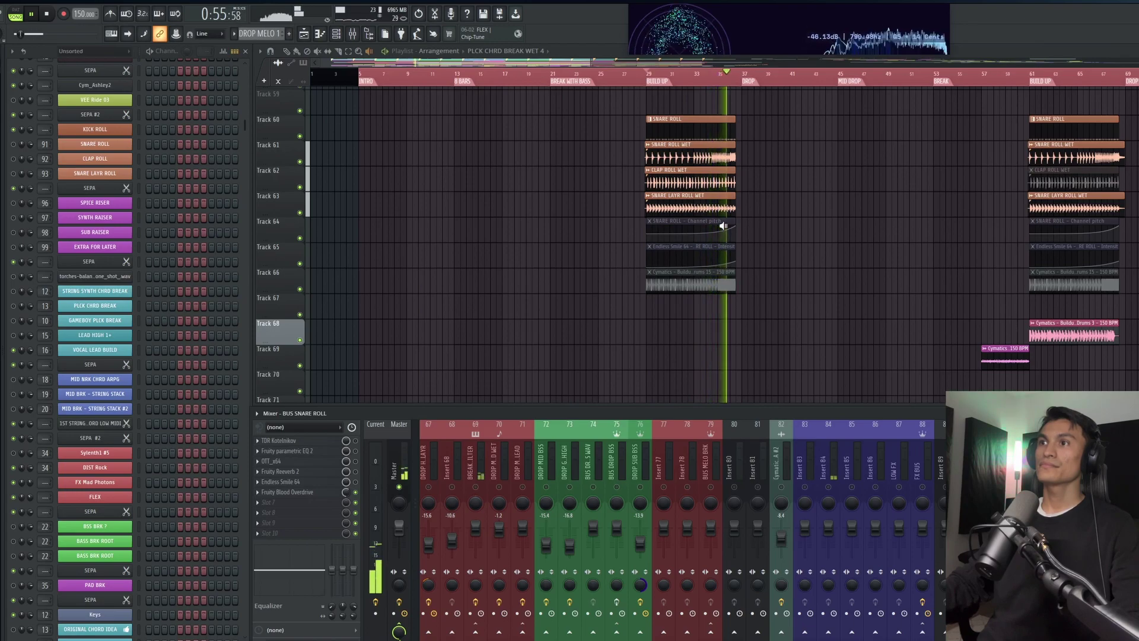
{"action": "key", "text": "space"}
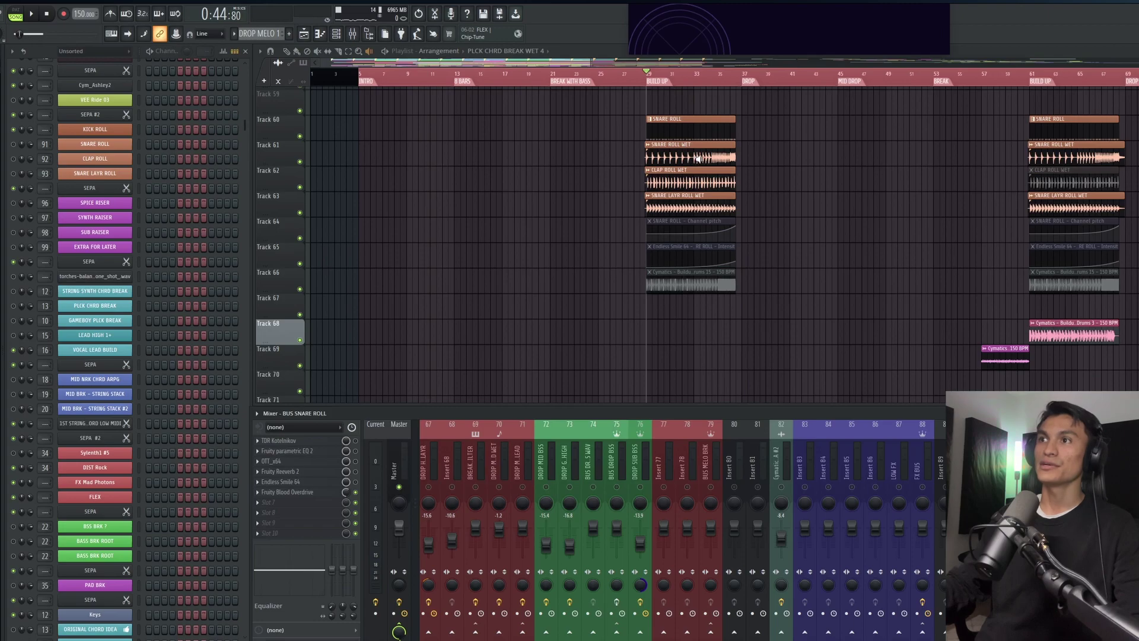
- Audition the SNARE ROLL WET, CLAP ROLL WET and SNARE LAYR ROLL WET clips one at a time in the first build-up
{"action": "left_click", "coordinate": [700, 158], "text": "ctrl+alt"}
{"action": "left_click_drag", "start_coordinate": [700, 158], "coordinate": [704, 161]}
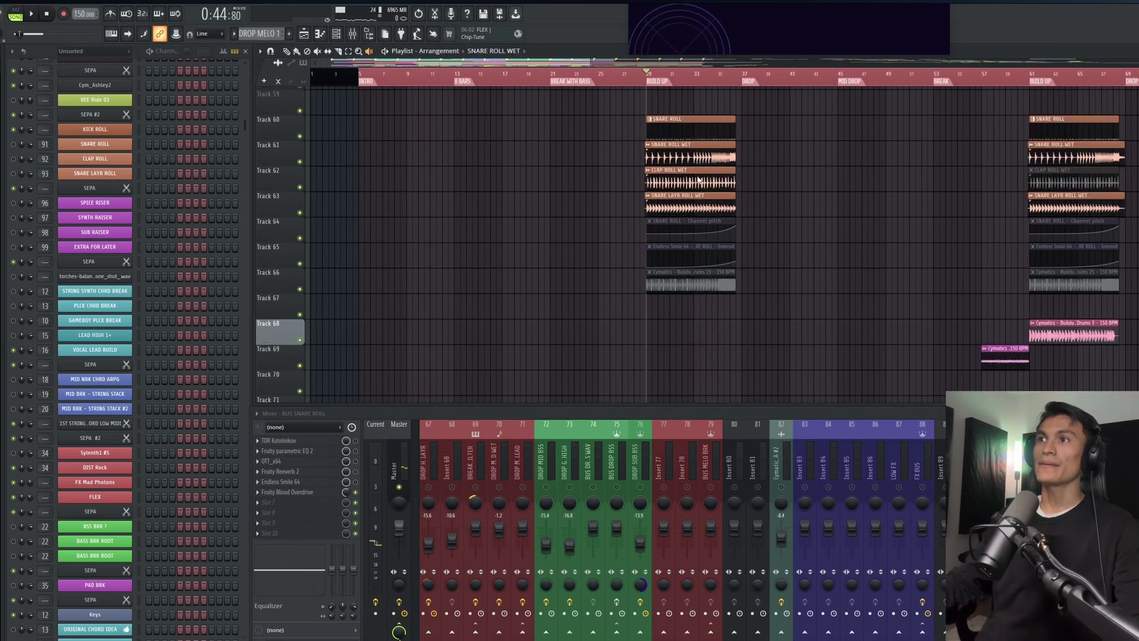
{"action": "left_click", "coordinate": [699, 179], "text": "ctrl+alt"}
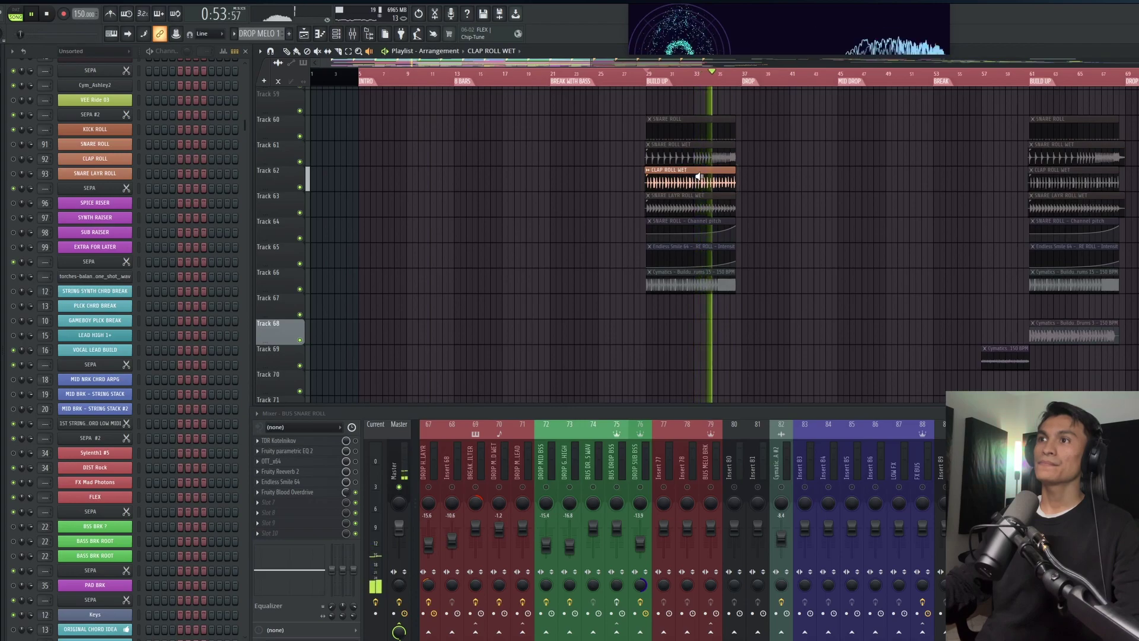
{"action": "left_click_drag", "start_coordinate": [698, 177], "coordinate": [690, 208]}
{"action": "left_click", "coordinate": [701, 207], "text": "ctrl+alt"}
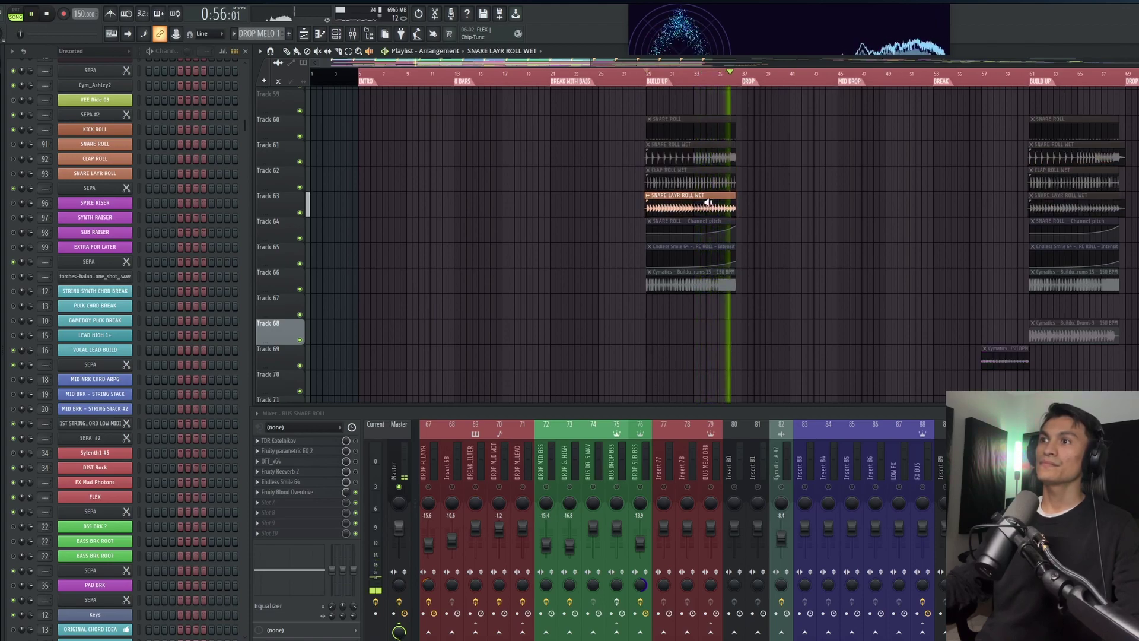
{"action": "key", "text": "space"}
- Examine the Fruity Blood Overdrive settings on the BUS SNARE ROLL insert, then close the plugin
{"action": "scroll", "coordinate": [771, 296], "scroll_direction": "up", "scroll_amount": 2}
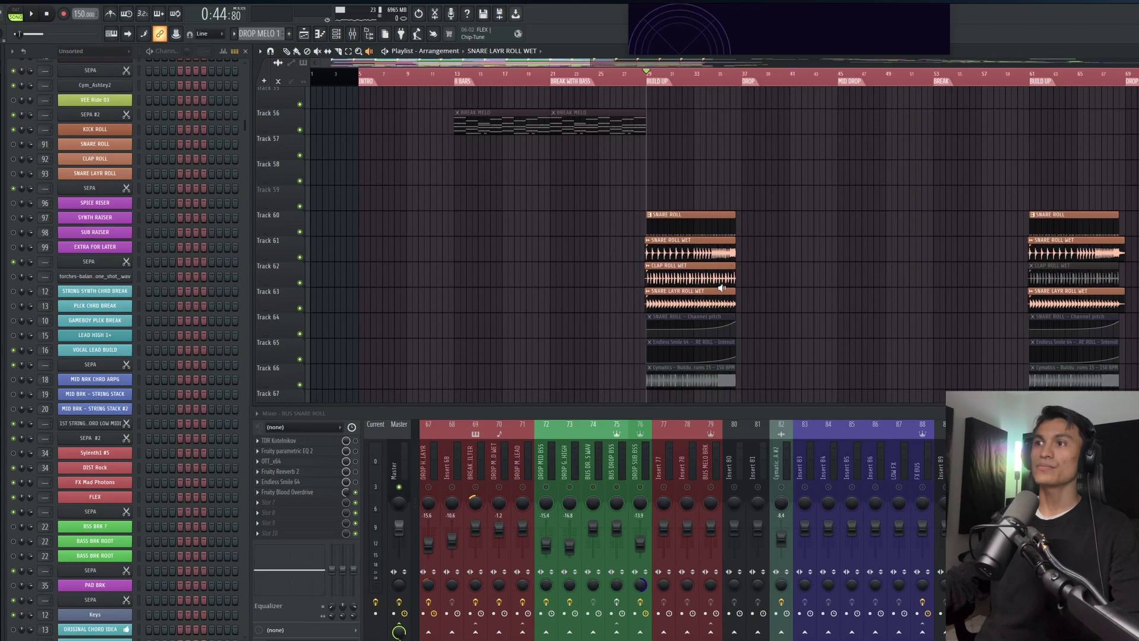
{"action": "scroll", "coordinate": [722, 288], "scroll_direction": "down", "scroll_amount": 1}
{"action": "left_click", "coordinate": [295, 493]}
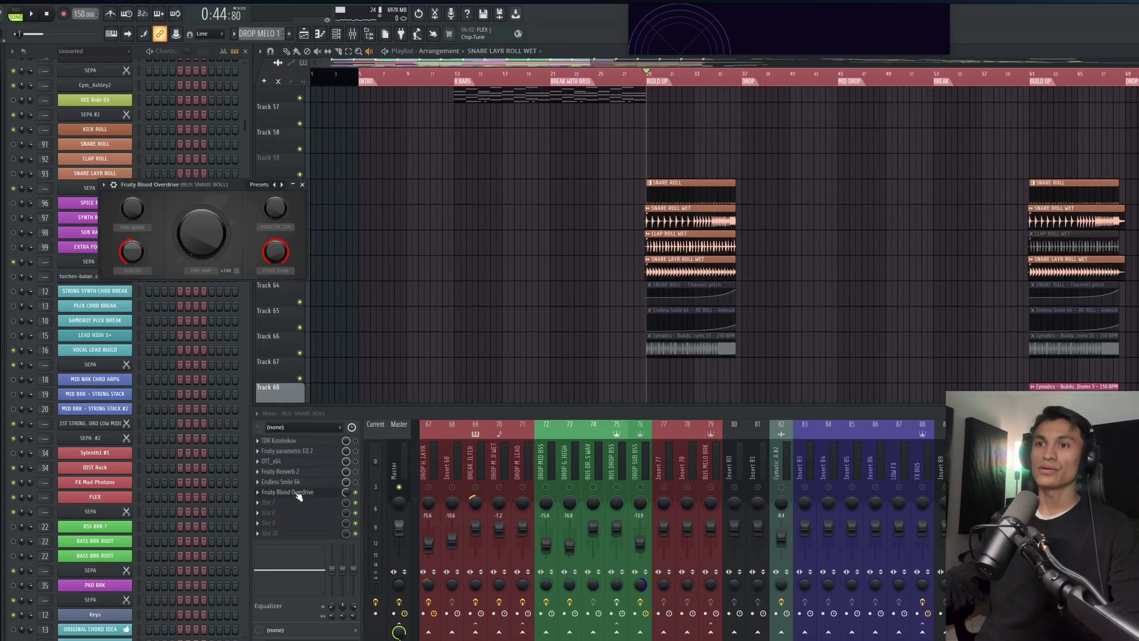
{"action": "left_click_drag", "start_coordinate": [227, 191], "coordinate": [751, 218]}
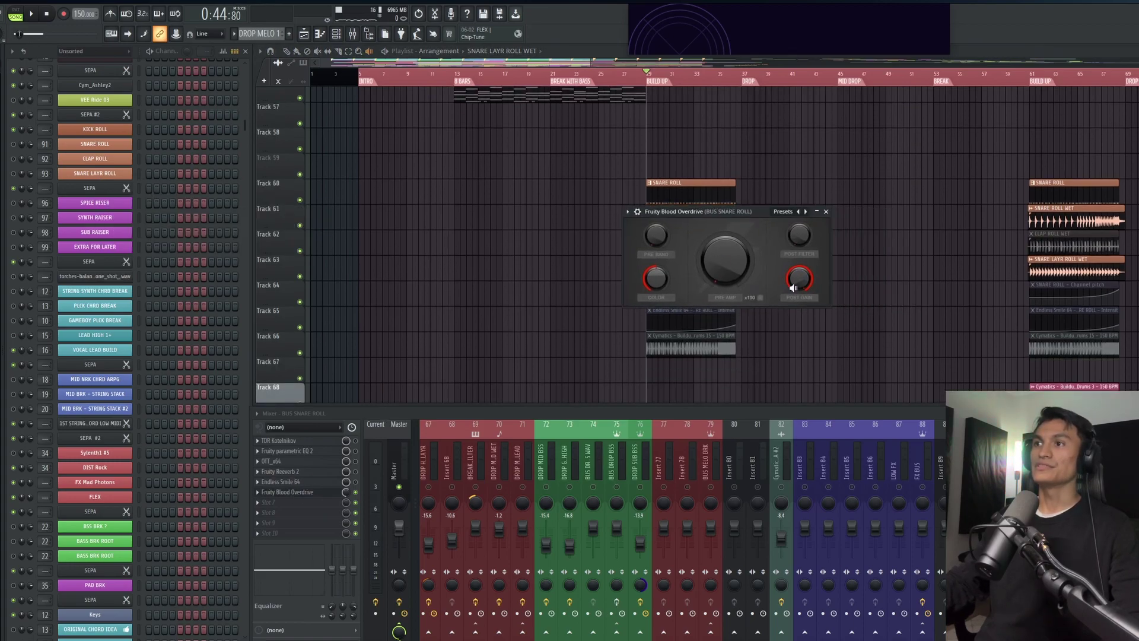
{"action": "key", "text": "Escape"}
- Play the soloed BUS FX RAISER layers on Tracks 72 to 77 through the first build-up
{"action": "scroll", "coordinate": [516, 239], "scroll_direction": "down", "scroll_amount": 13}
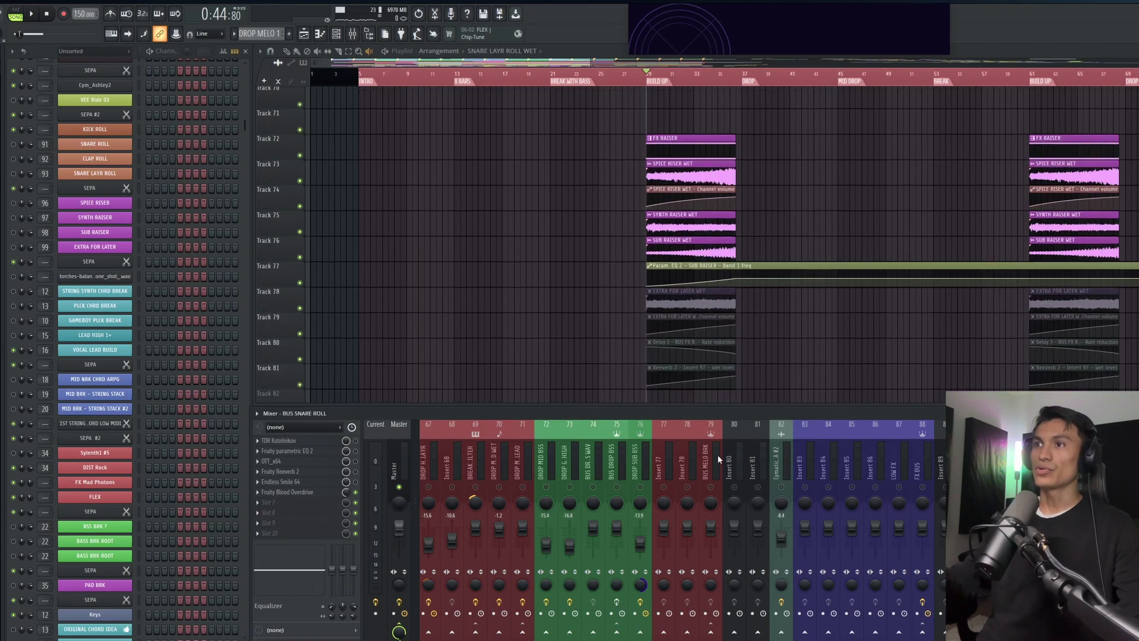
{"action": "scroll", "coordinate": [717, 455], "scroll_direction": "down", "scroll_amount": 3}
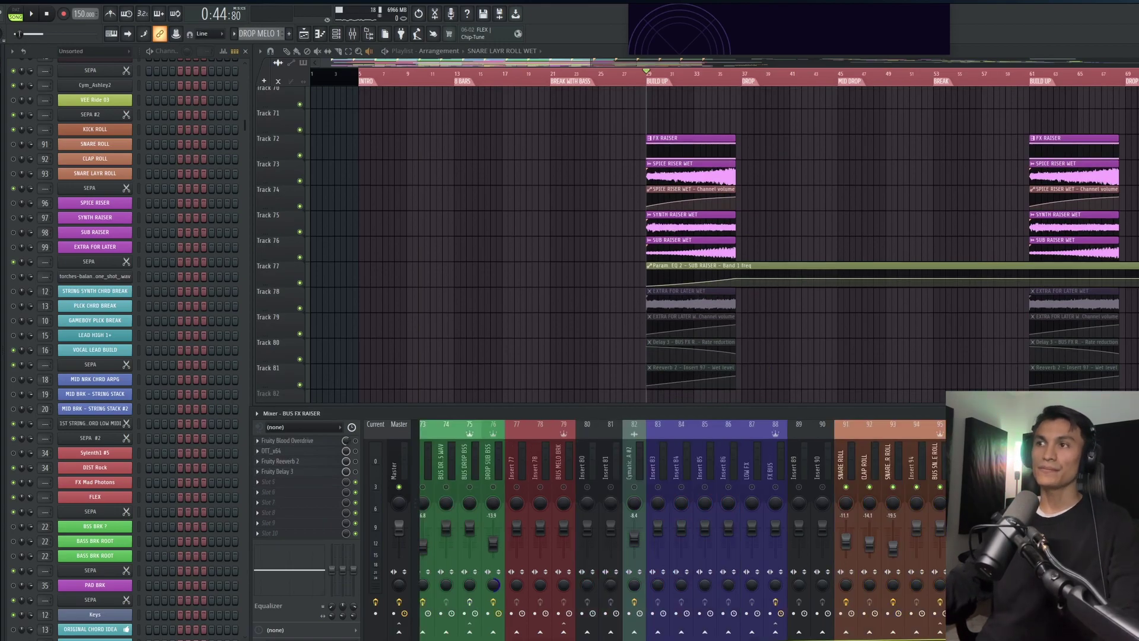
{"action": "key", "text": "space"}
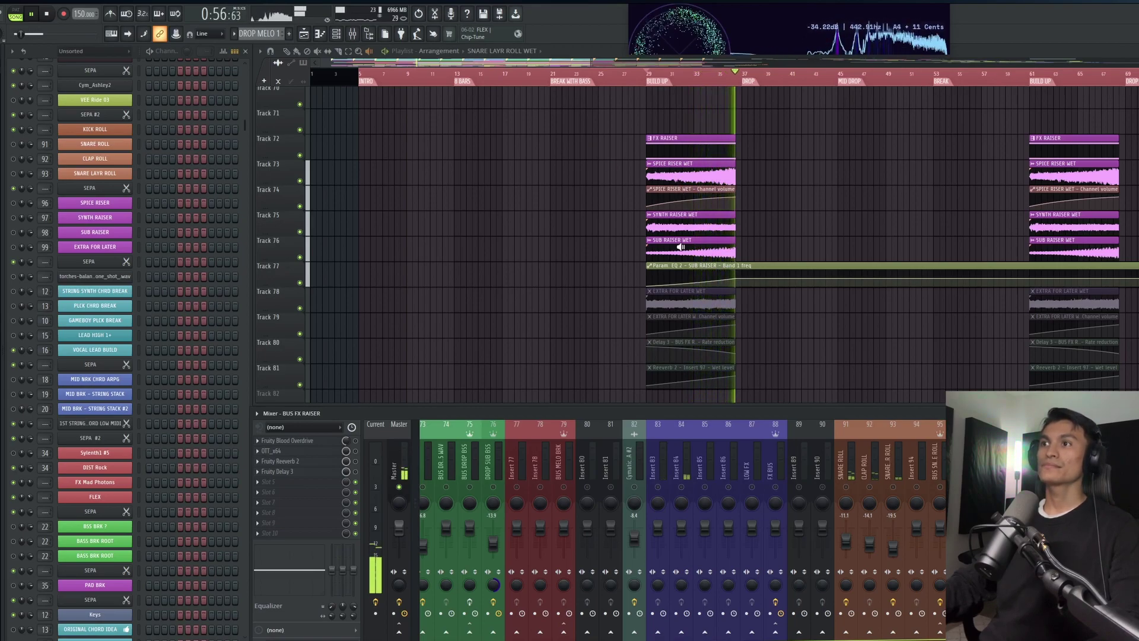
{"action": "key", "text": "space"}
- Solo the BUS PERCUSSION group and play the BREAK INTRO loop on Track 147 from just before the 8 BARS marker
{"action": "scroll", "coordinate": [449, 100], "scroll_direction": "down", "scroll_amount": 15}
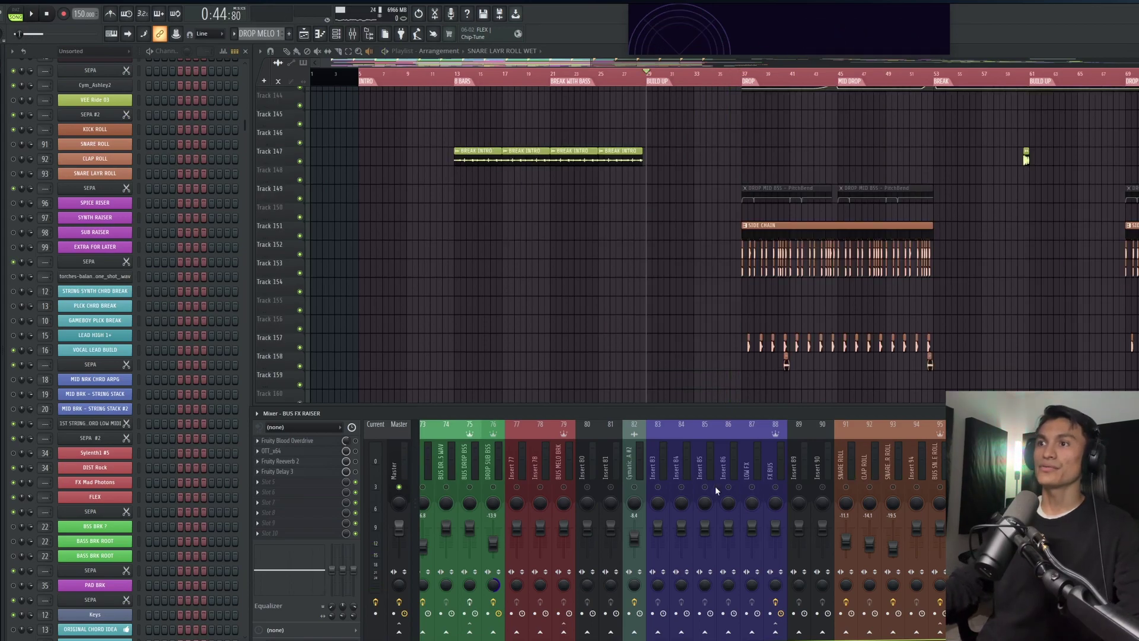
{"action": "scroll", "coordinate": [633, 446], "scroll_direction": "up", "scroll_amount": 8}
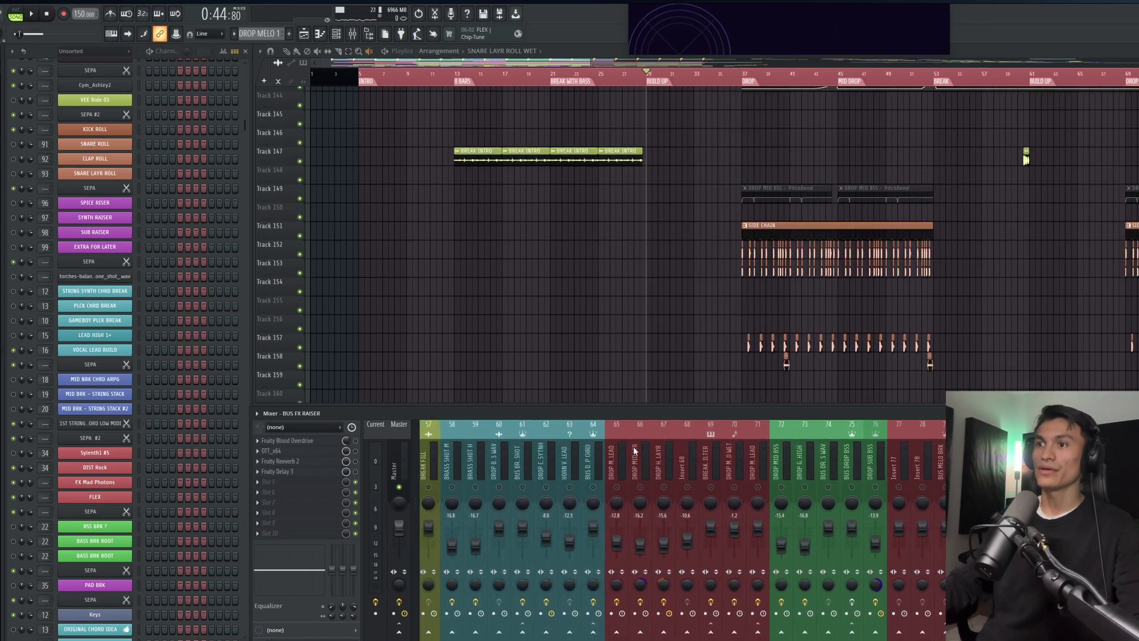
{"action": "left_click", "coordinate": [558, 462]}
{"action": "left_click", "coordinate": [449, 73]}
{"action": "key", "text": "space"}
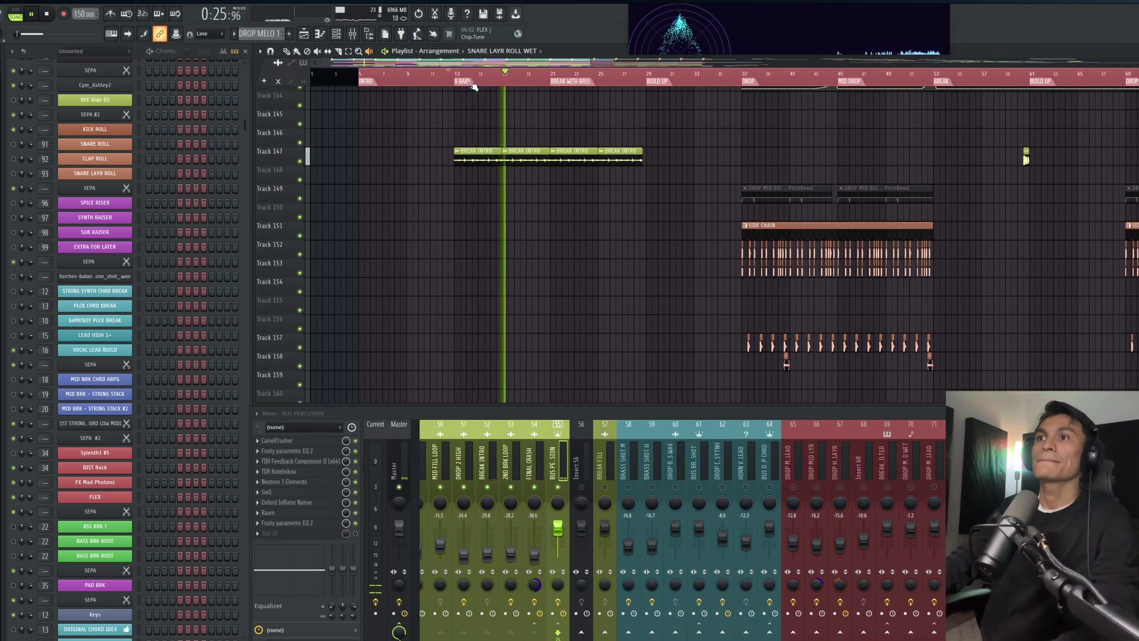
{"action": "scroll", "coordinate": [498, 120], "scroll_direction": "down", "scroll_amount": 3}
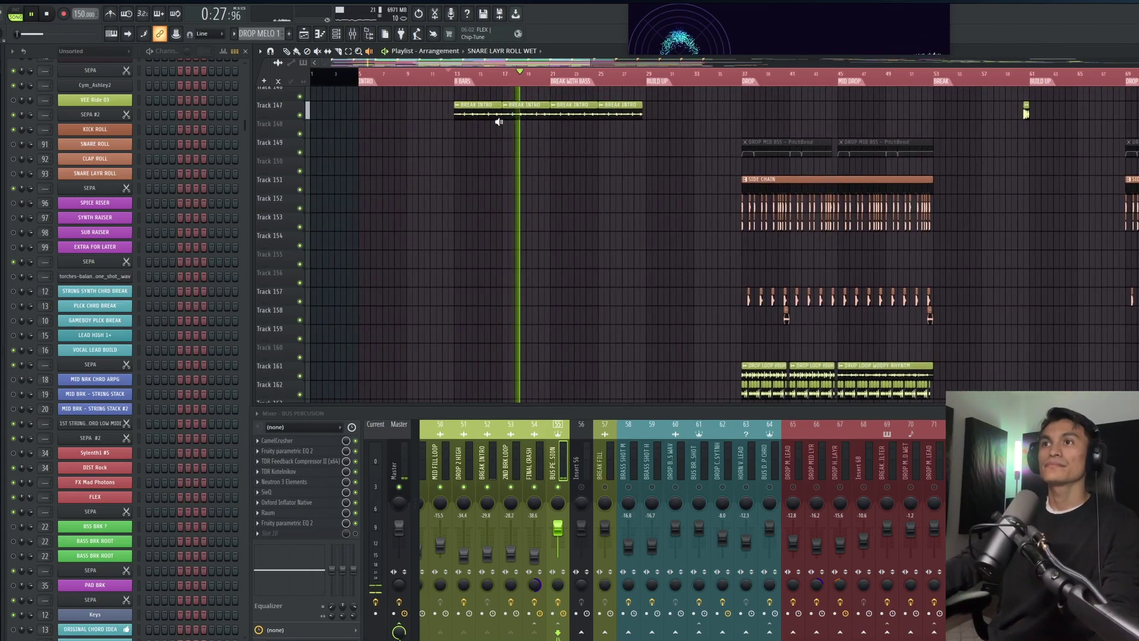
{"action": "scroll", "coordinate": [498, 121], "scroll_direction": "up", "scroll_amount": 7}
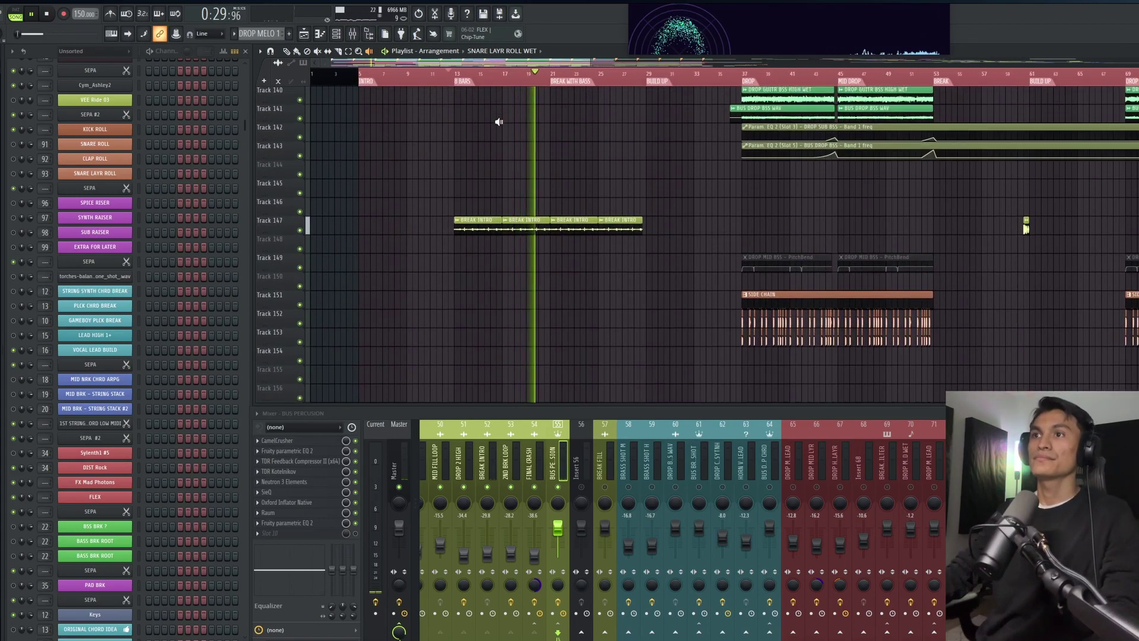
{"action": "key", "text": "space"}
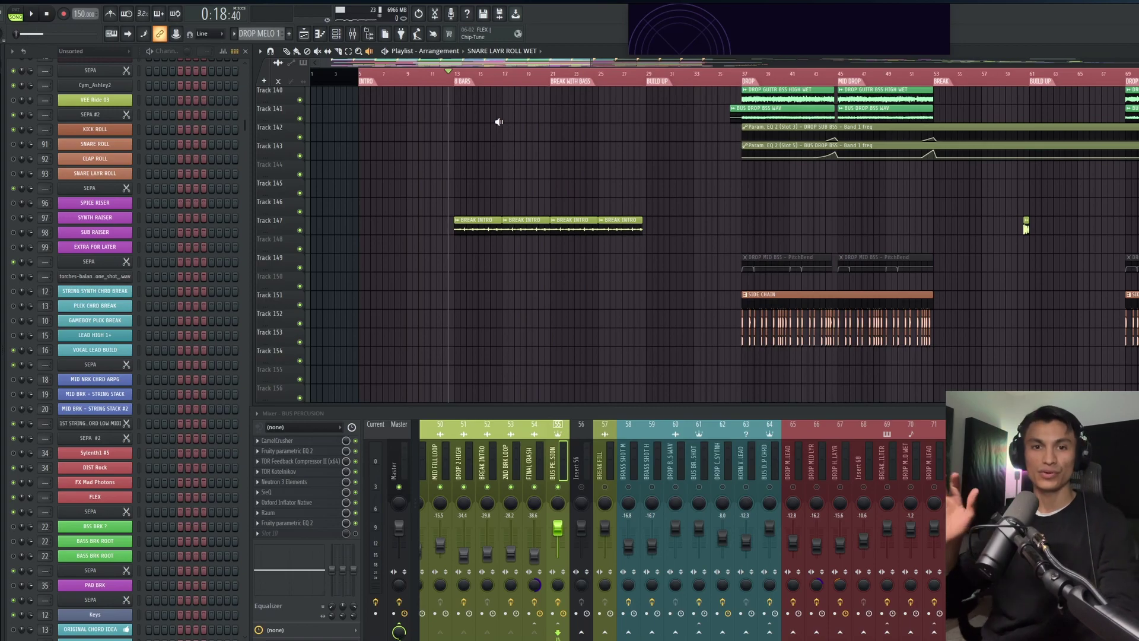
- Solo the full-song audio on Track 204, play it from just before the 8 BARS marker into the build-up, and release the solo
{"action": "scroll", "coordinate": [515, 188], "scroll_direction": "down", "scroll_amount": 8}
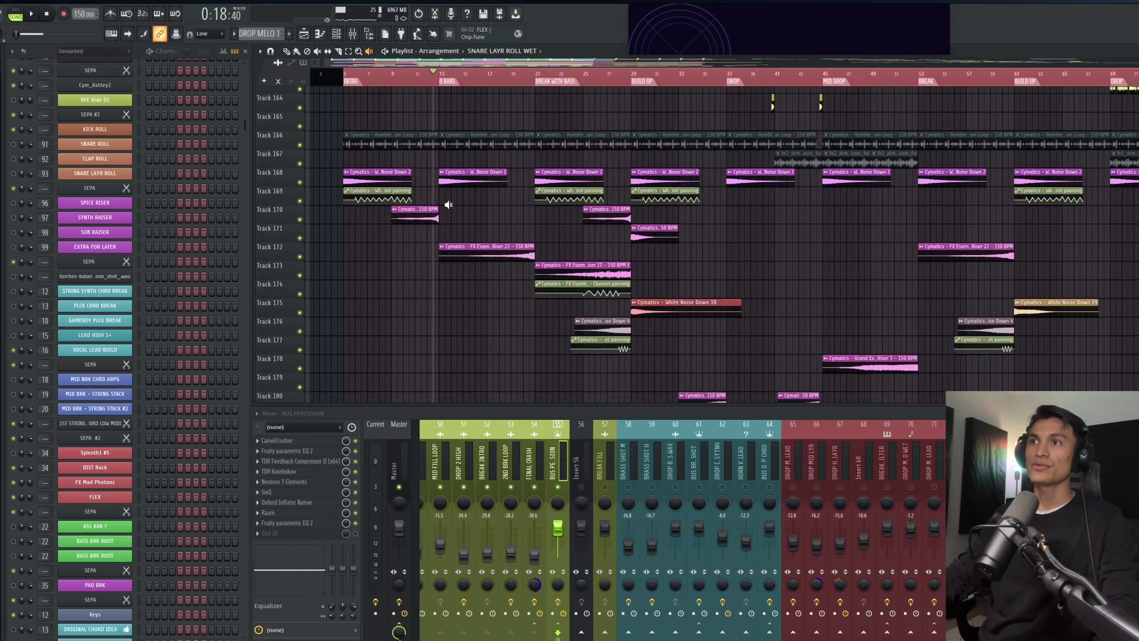
{"action": "scroll", "coordinate": [527, 254], "scroll_direction": "down", "scroll_amount": 3}
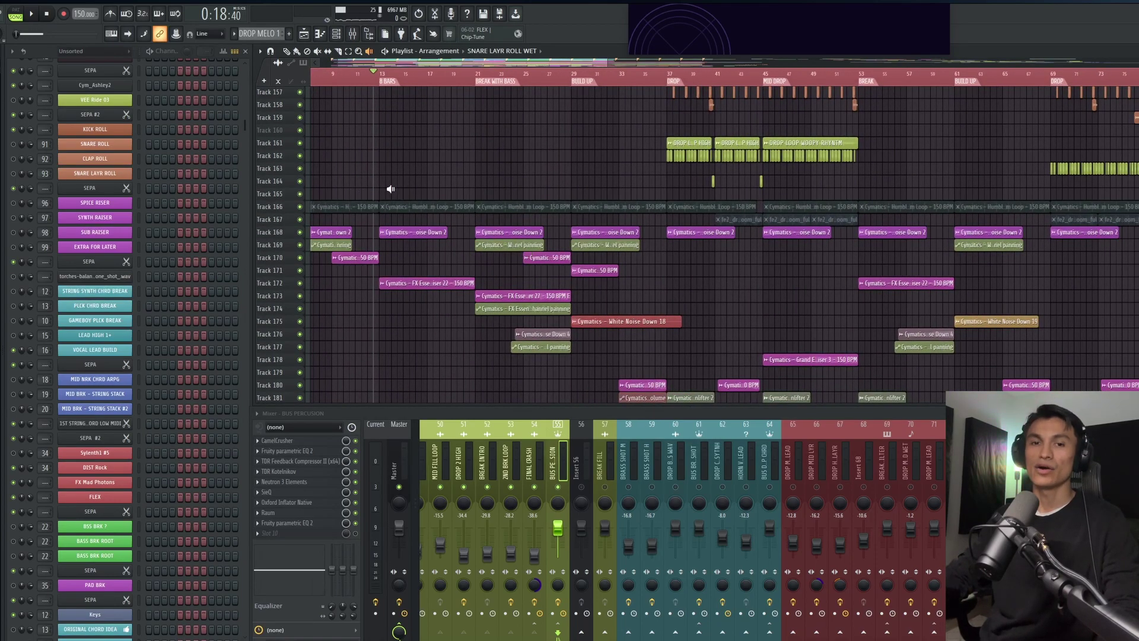
{"action": "scroll", "coordinate": [390, 188], "scroll_direction": "down", "scroll_amount": 5}
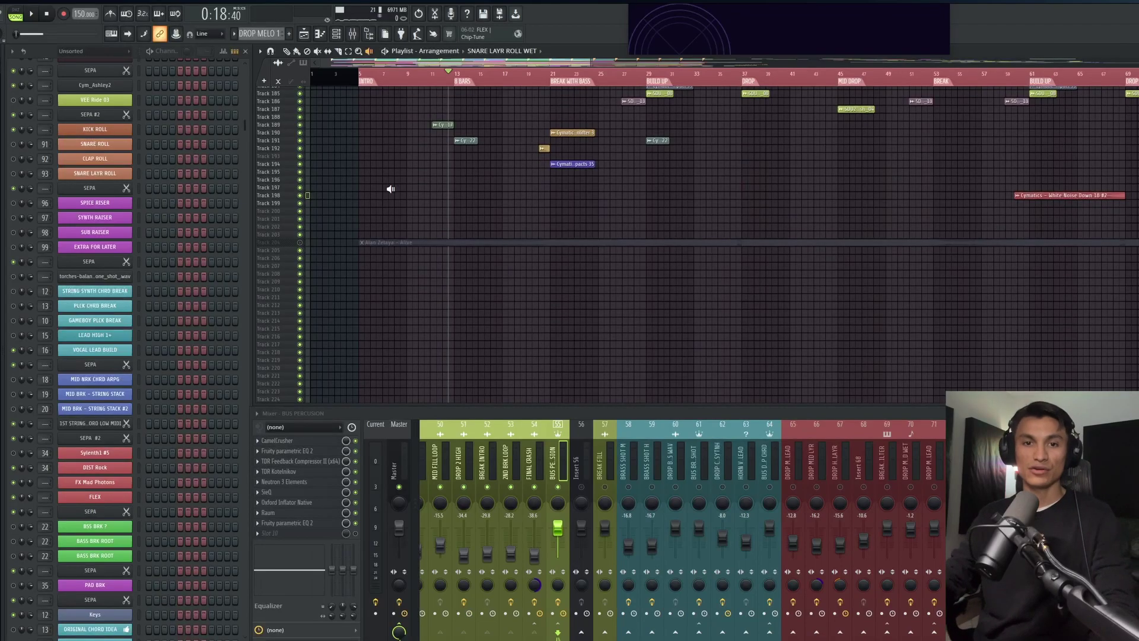
{"action": "scroll", "coordinate": [390, 189], "scroll_direction": "up", "scroll_amount": 3}
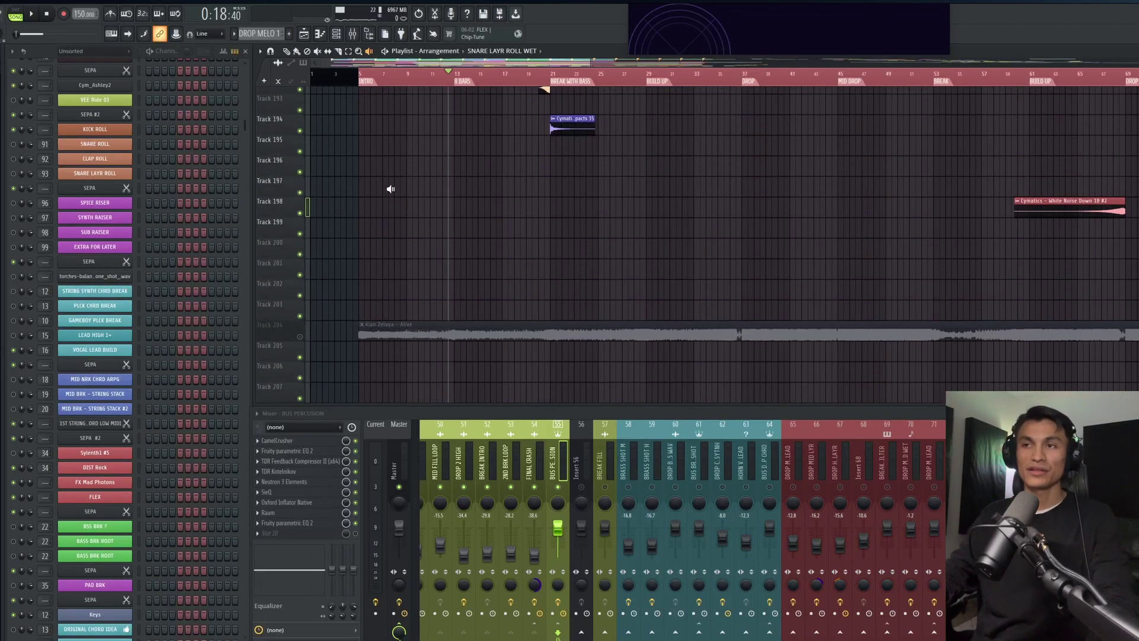
{"action": "left_click", "coordinate": [300, 336]}
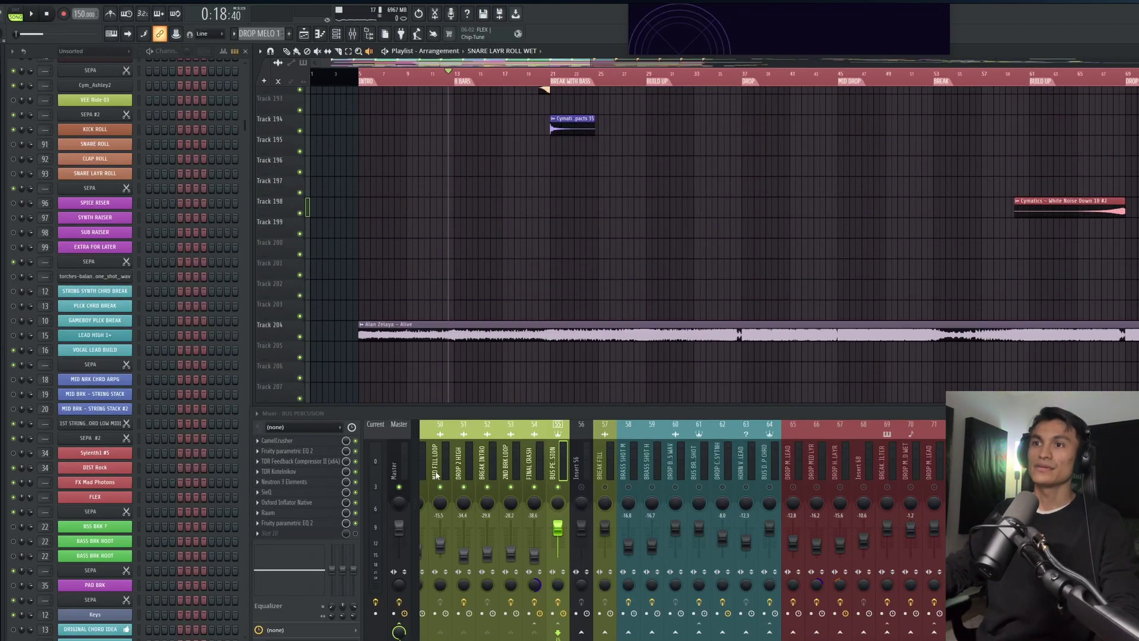
{"action": "left_click", "coordinate": [301, 338], "text": "ctrl"}
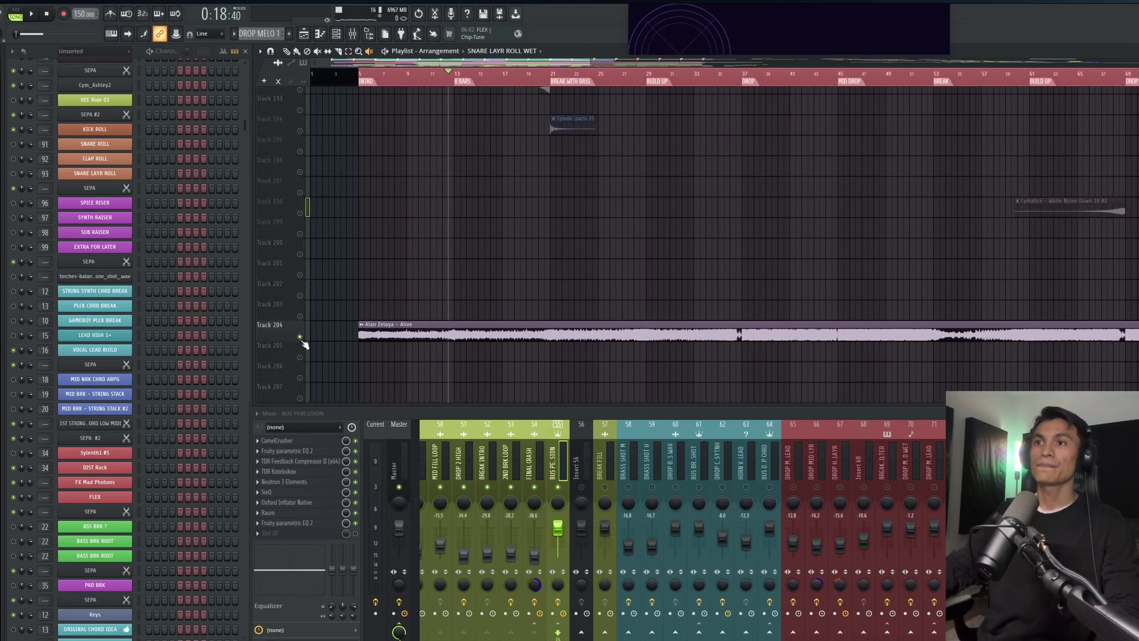
{"action": "key", "text": "space"}
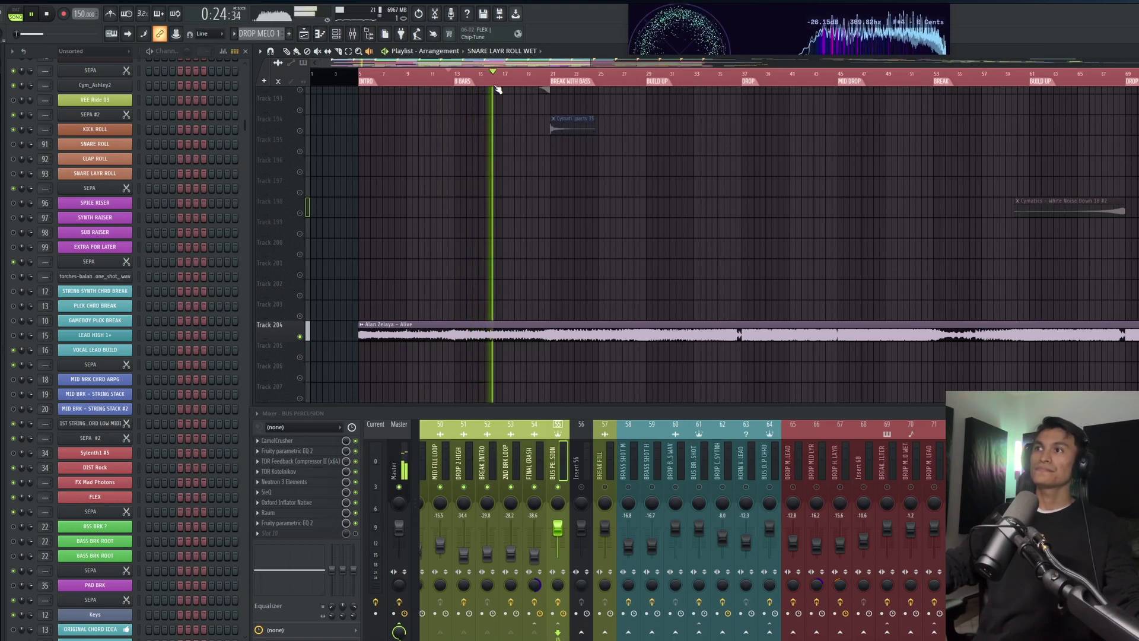
{"action": "left_click", "coordinate": [407, 462]}
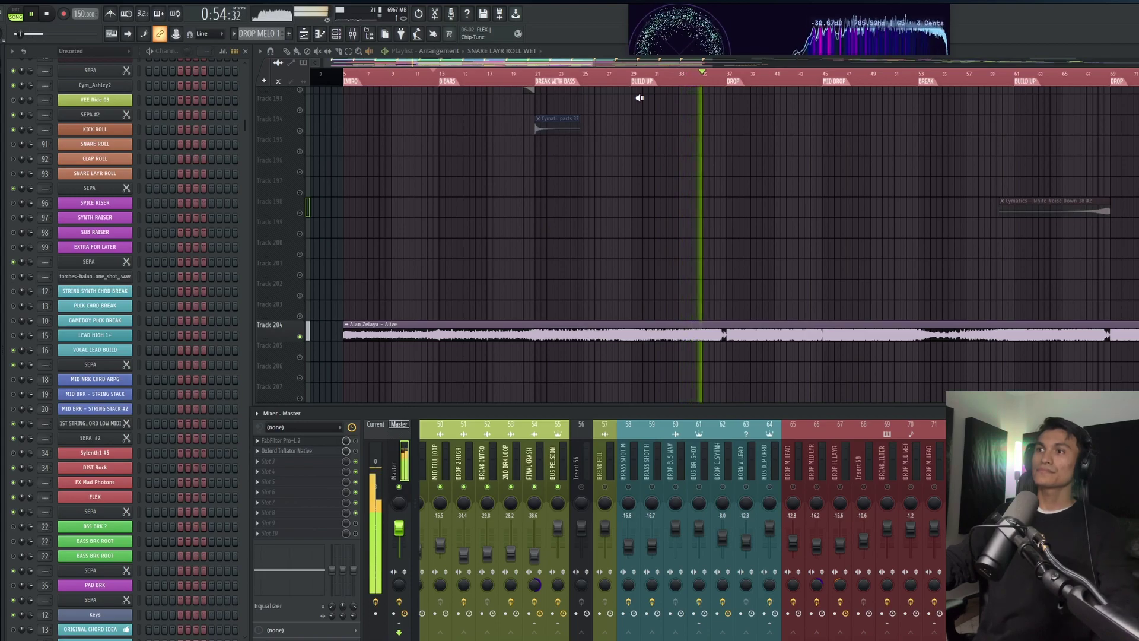
{"action": "key", "text": "space"}
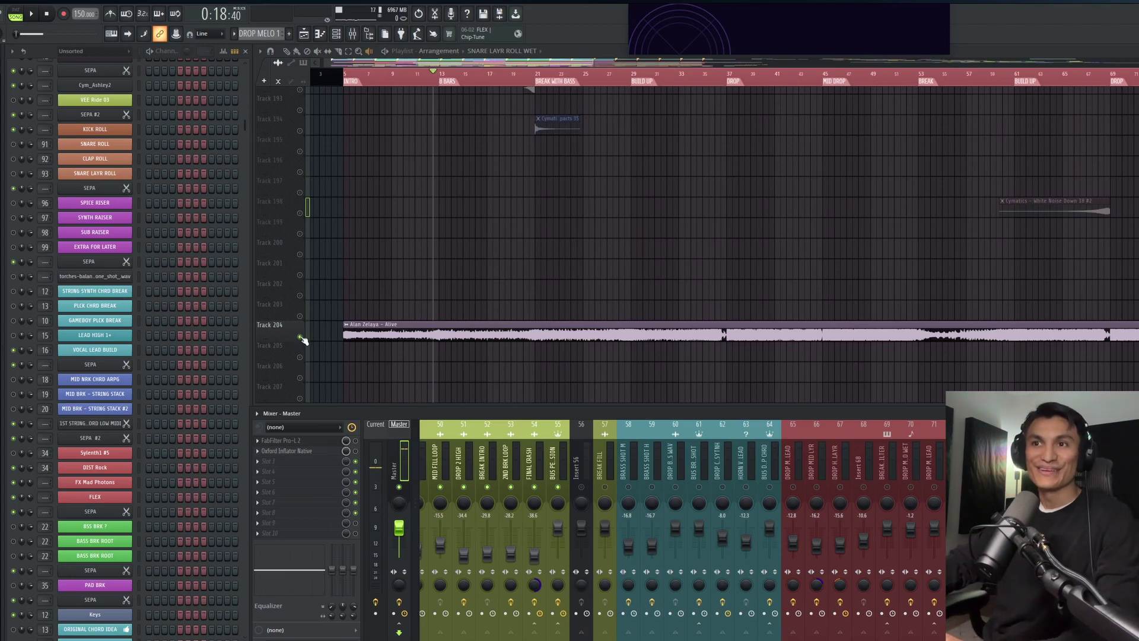
{"action": "left_click", "coordinate": [300, 337]}
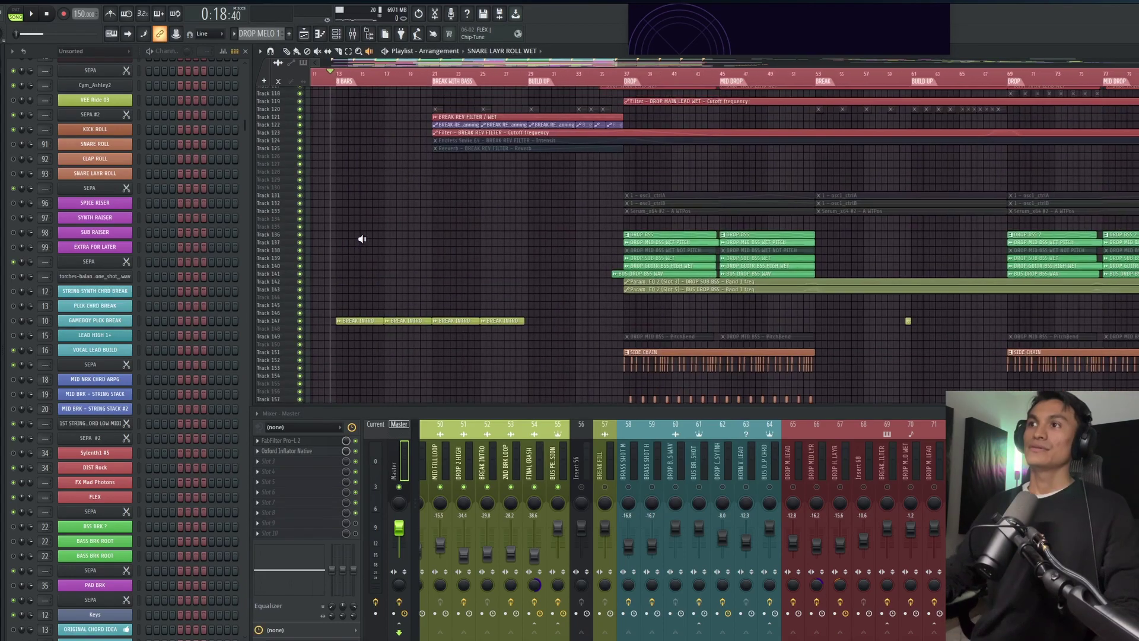
- Solo the BUS DROP CHRD group and play the drop brass and chord synth layers from the first DROP marker
{"action": "scroll", "coordinate": [361, 239], "scroll_direction": "up", "scroll_amount": 5}
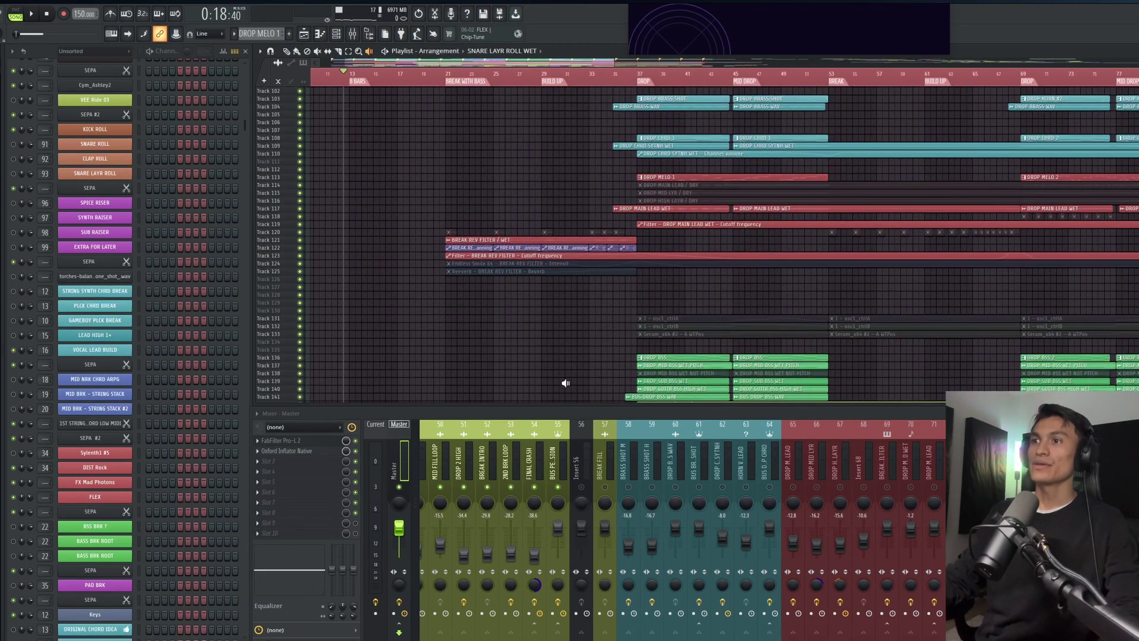
{"action": "scroll", "coordinate": [645, 185], "scroll_direction": "up", "scroll_amount": 4}
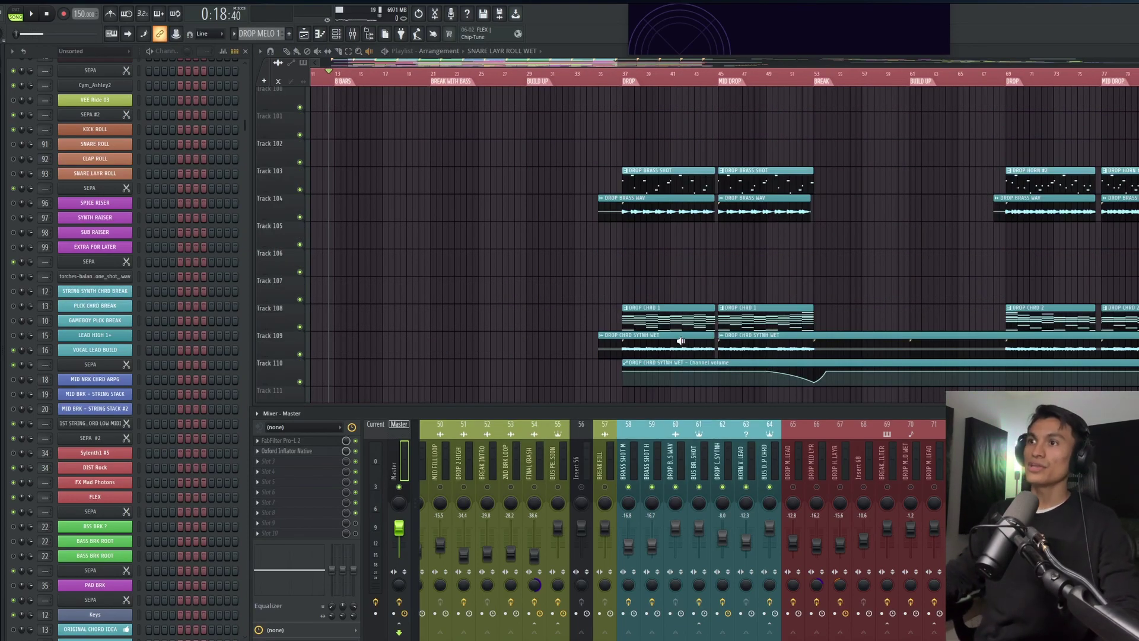
{"action": "left_click", "coordinate": [621, 79]}
{"action": "key", "text": "space"}
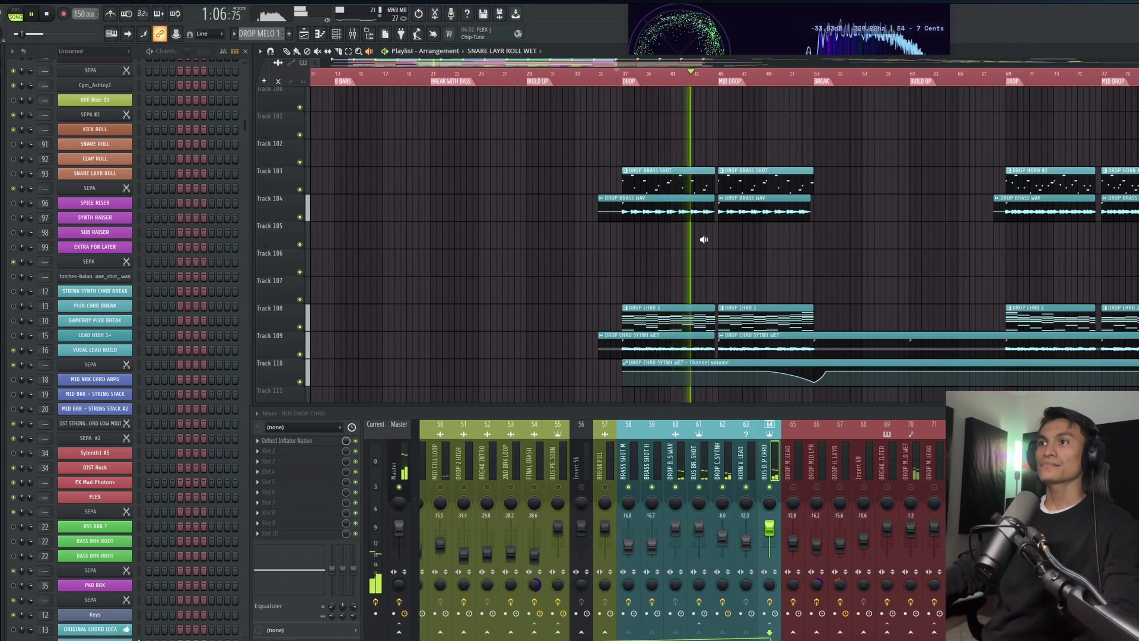
{"action": "key", "text": "space"}
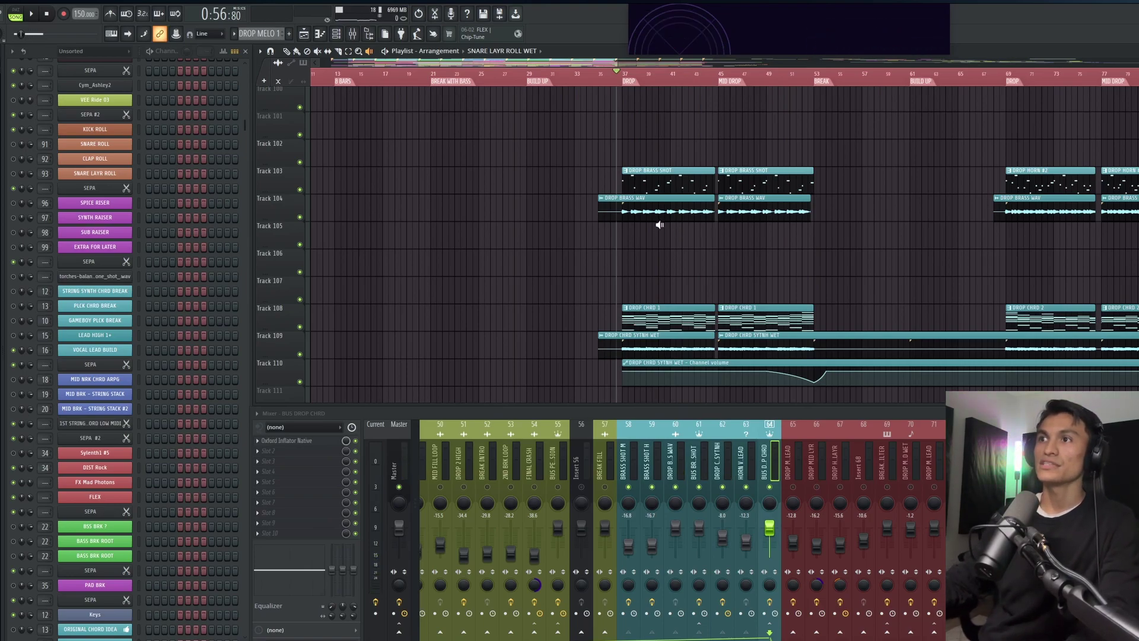
- Audition the first drop's DROP BRASS WAV clip on Track 104 and DROP CHRD SYTNH WET clip on Track 109 individually
{"action": "left_click_drag", "start_coordinate": [645, 215], "coordinate": [645, 215]}
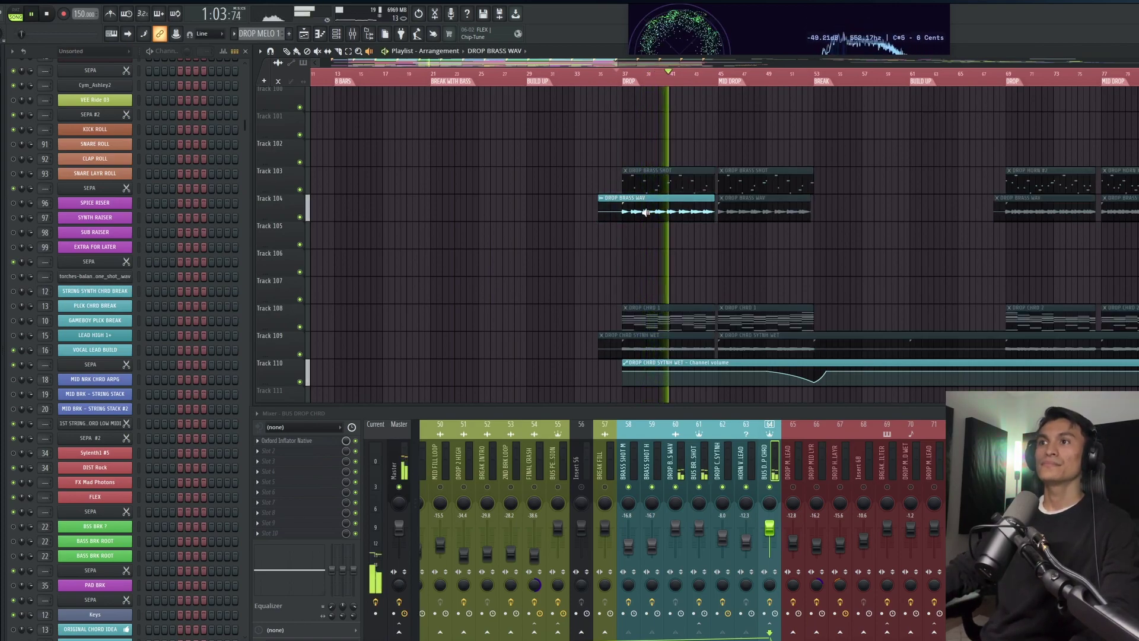
{"action": "left_click_drag", "start_coordinate": [647, 212], "coordinate": [648, 215]}
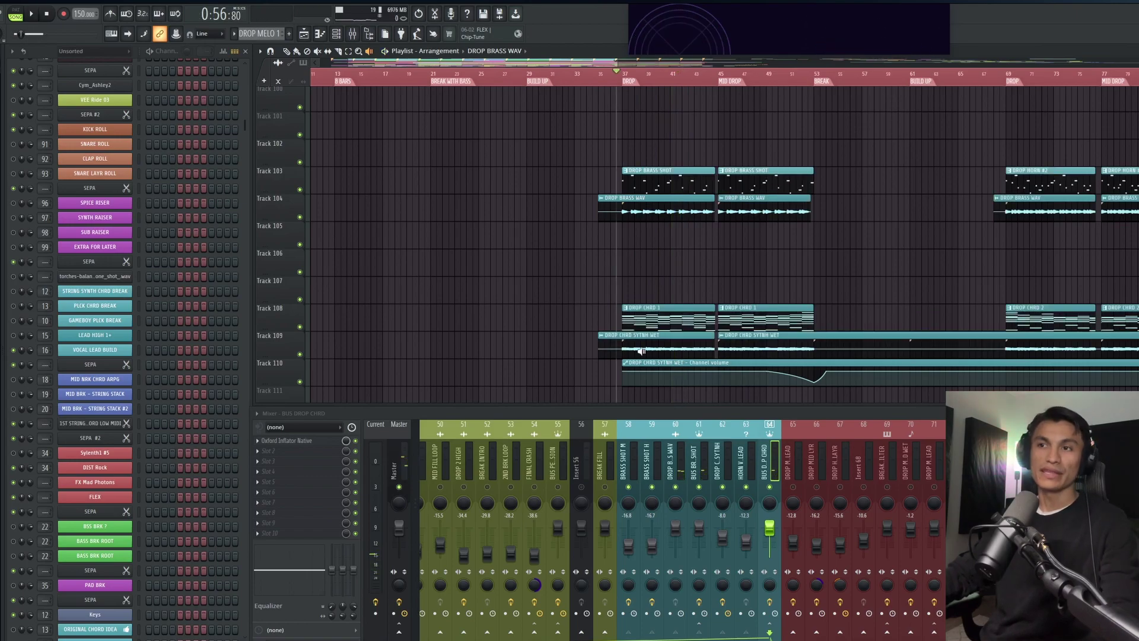
{"action": "left_click_drag", "start_coordinate": [644, 350], "coordinate": [644, 348]}
{"action": "scroll", "coordinate": [644, 347], "scroll_direction": "down", "scroll_amount": 10}
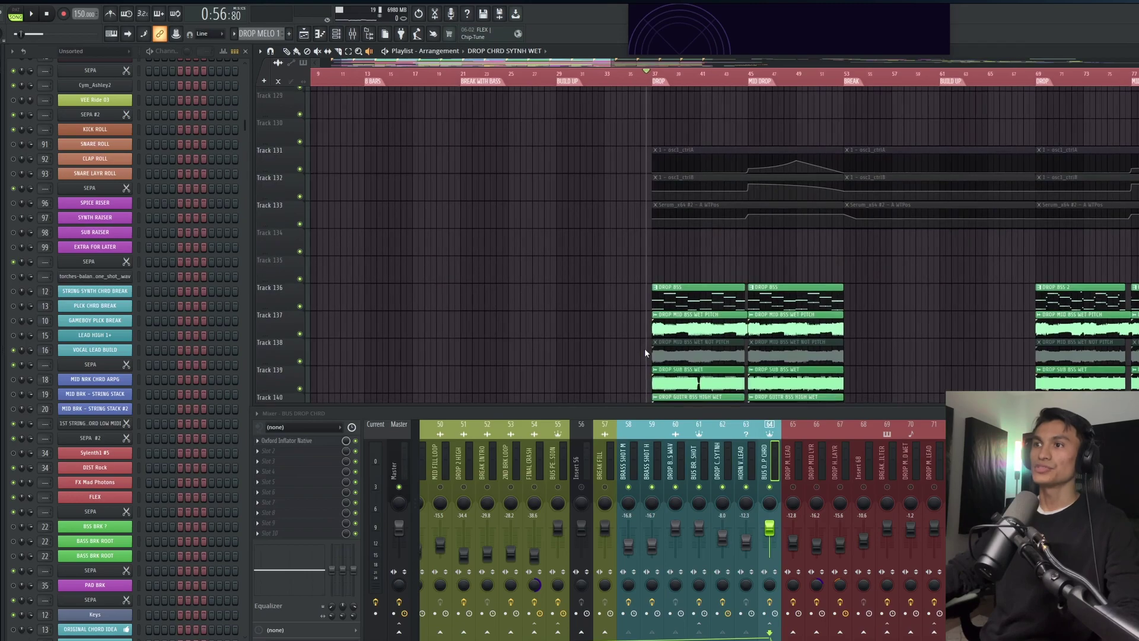
- Solo the drop bass layers and play Tracks 136 to 141 from just before the first DROP marker into the mid drop
{"action": "scroll", "coordinate": [645, 348], "scroll_direction": "down", "scroll_amount": 2}
{"action": "key", "text": "space"}
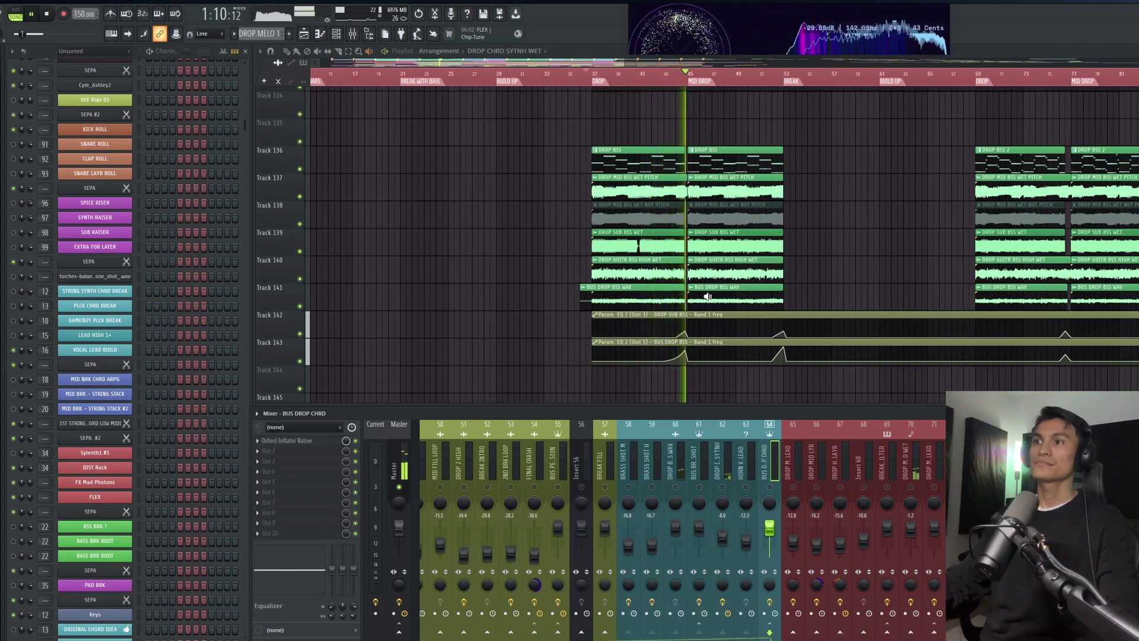
{"action": "key", "text": "space"}
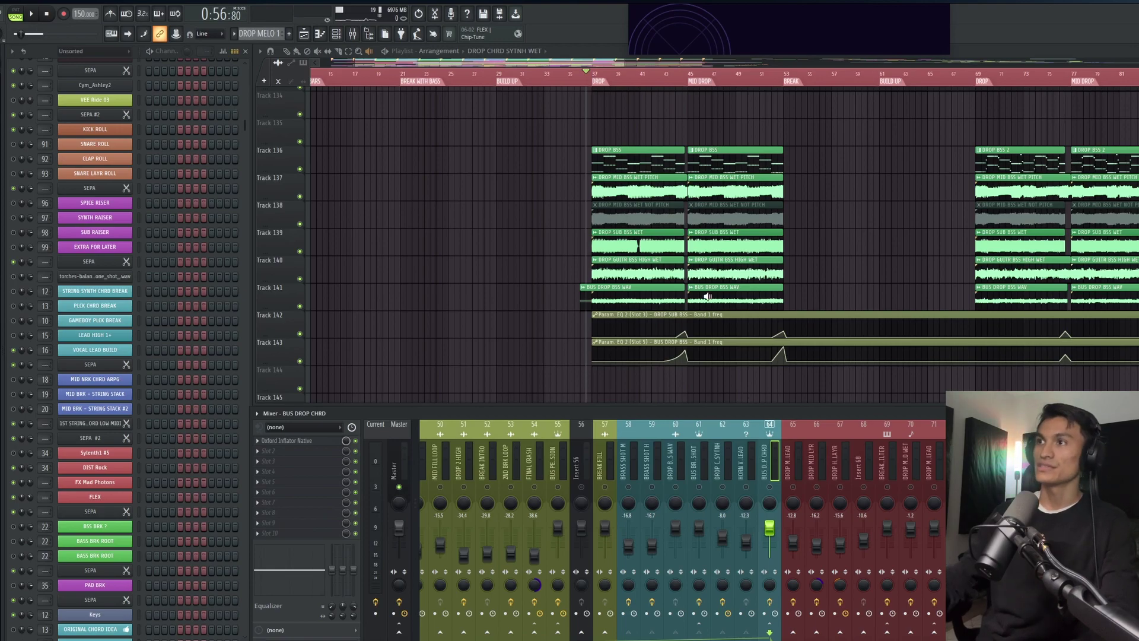
- Play the soloed bass layers on Tracks 136 to 141 from the second DROP marker to its MID DROP marker
{"action": "scroll", "coordinate": [1033, 161], "scroll_direction": "left", "scroll_amount": 5}
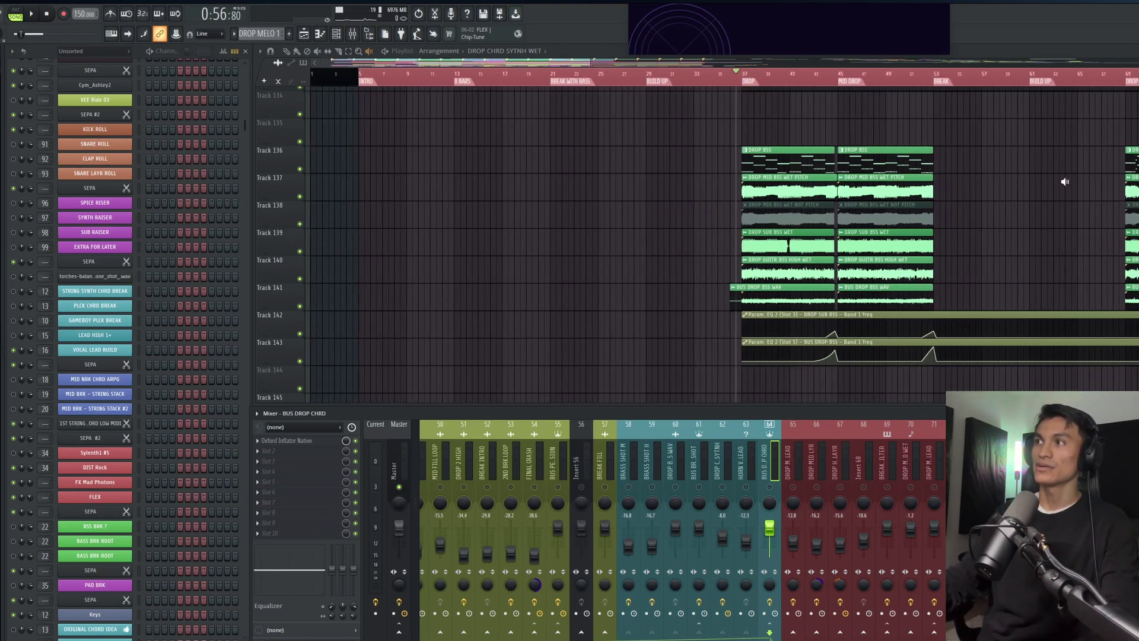
{"action": "scroll", "coordinate": [1063, 178], "scroll_direction": "right", "scroll_amount": 5}
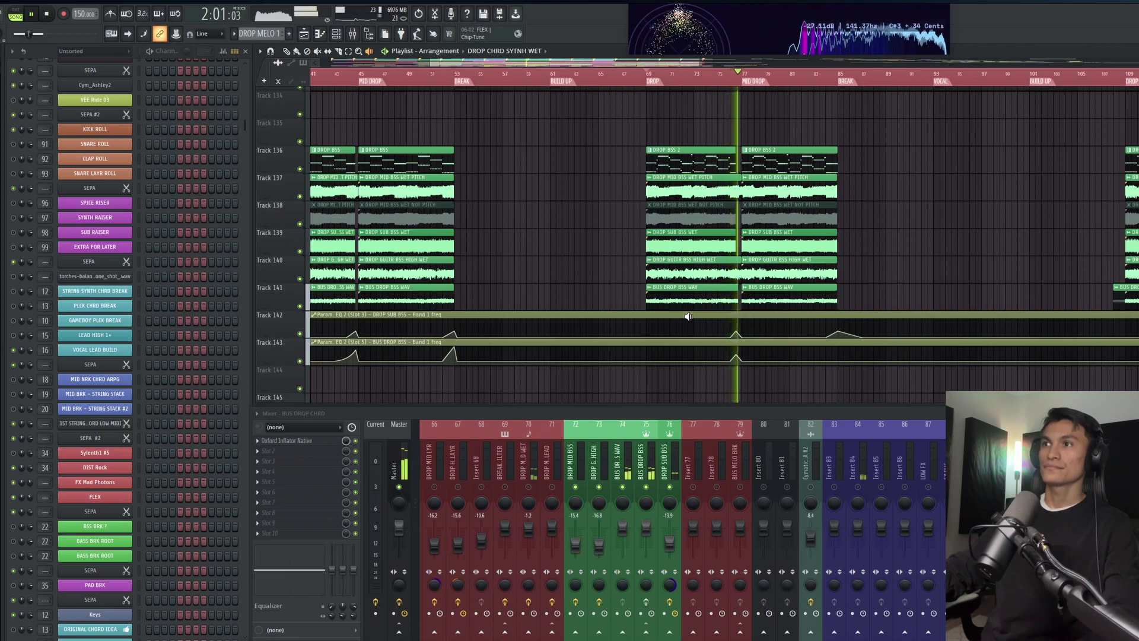
{"action": "key", "text": "space"}
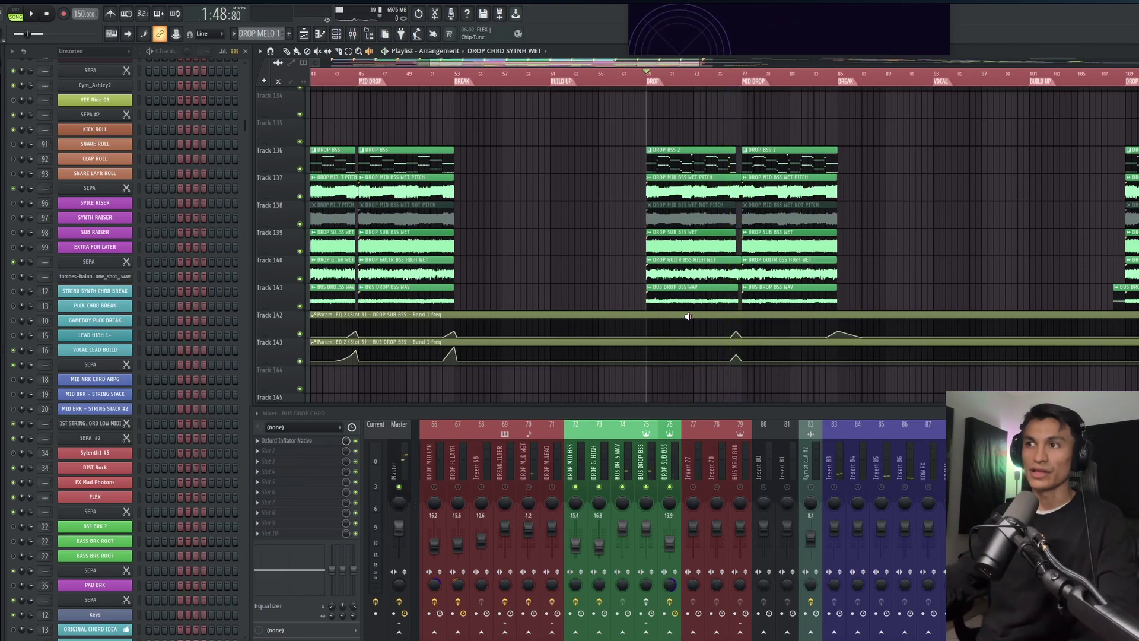
- Solo the drop's kick, snare and percussion groups and play Tracks 151 to 164 from just before the first DROP marker
{"action": "scroll", "coordinate": [646, 249], "scroll_direction": "right", "scroll_amount": 1}
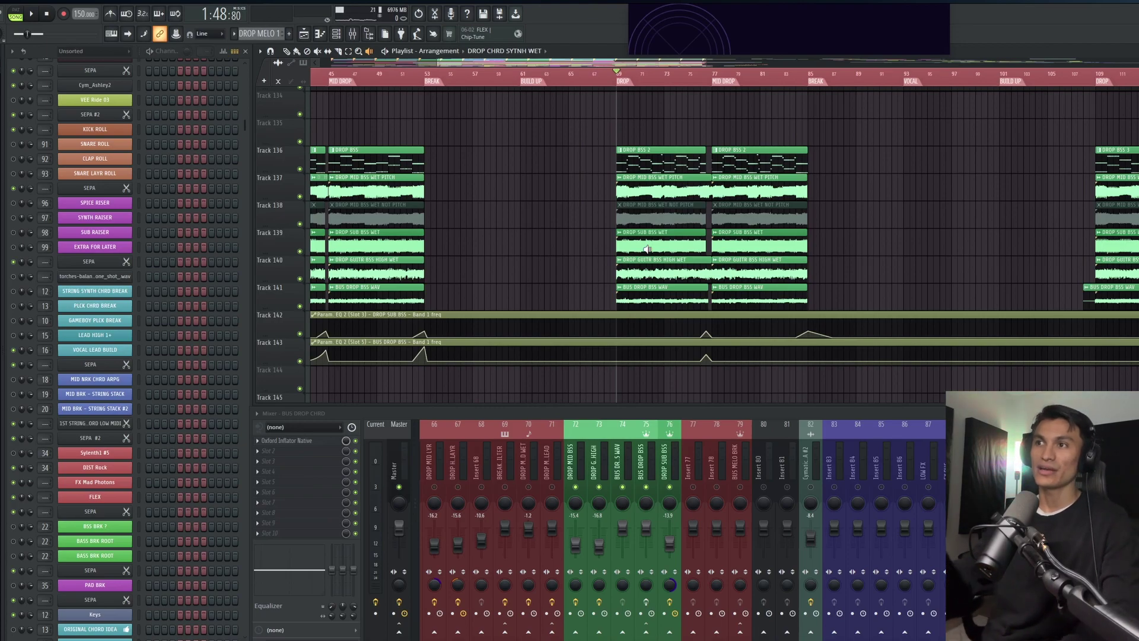
{"action": "scroll", "coordinate": [646, 249], "scroll_direction": "down", "scroll_amount": 2}
{"action": "scroll", "coordinate": [640, 247], "scroll_direction": "left", "scroll_amount": 5}
{"action": "scroll", "coordinate": [632, 244], "scroll_direction": "down", "scroll_amount": 4}
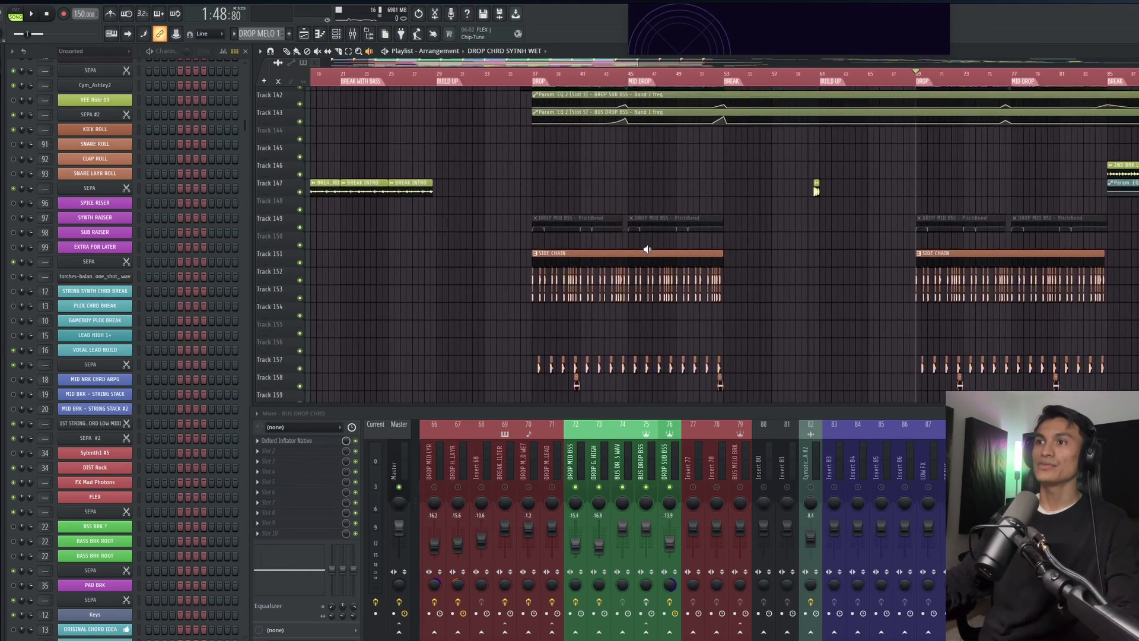
{"action": "scroll", "coordinate": [560, 149], "scroll_direction": "down", "scroll_amount": 3}
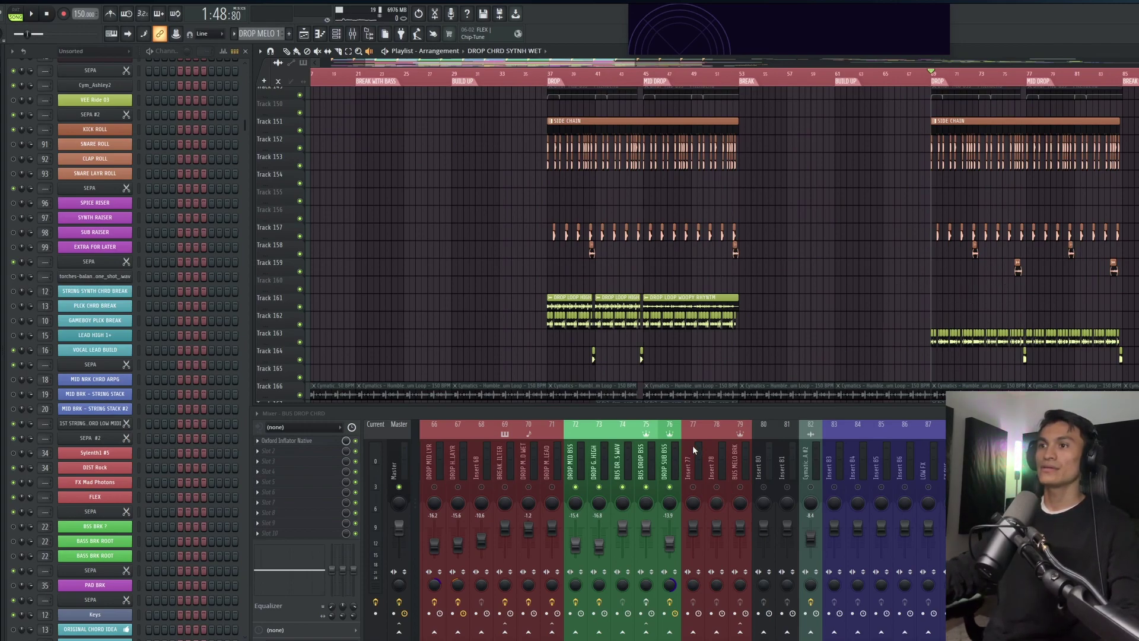
{"action": "scroll", "coordinate": [692, 450], "scroll_direction": "left", "scroll_amount": 5}
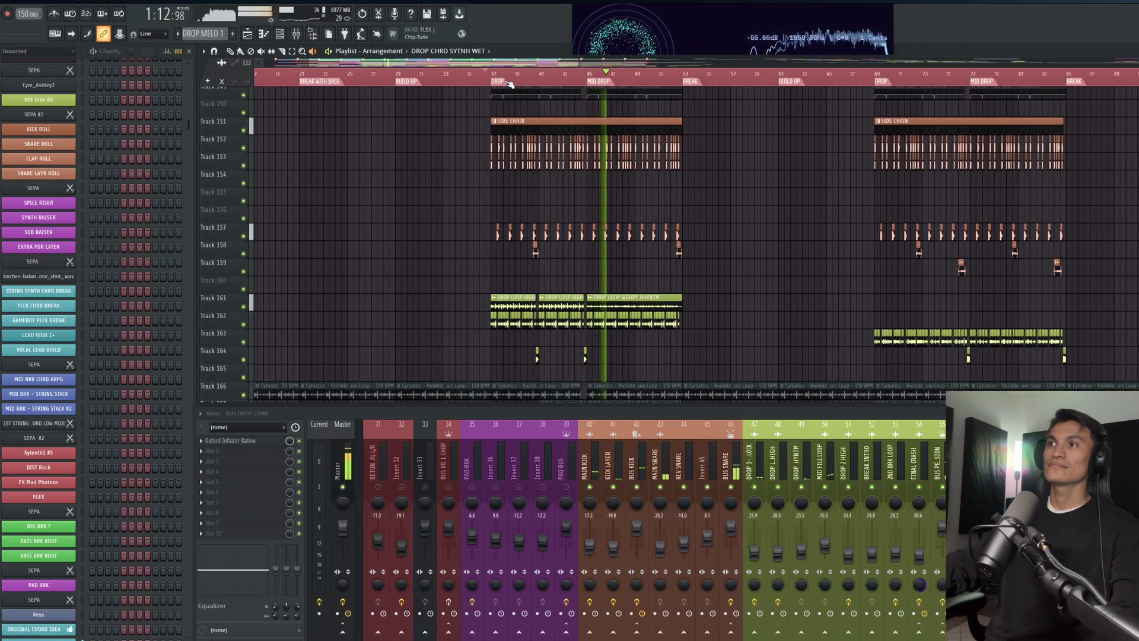
{"action": "key", "text": "space"}
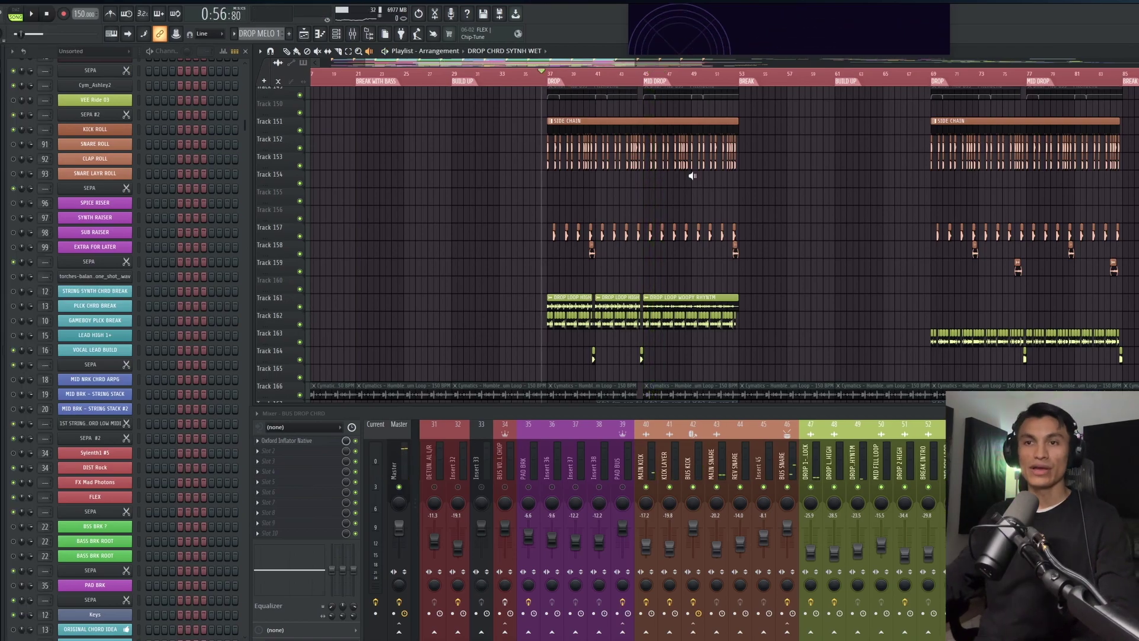
- Play the soloed drum layers from just before the second DROP marker, and again from just before the MID EXIT marker to the end
{"action": "scroll", "coordinate": [692, 176], "scroll_direction": "right", "scroll_amount": 10}
{"action": "scroll", "coordinate": [692, 175], "scroll_direction": "down", "scroll_amount": 2}
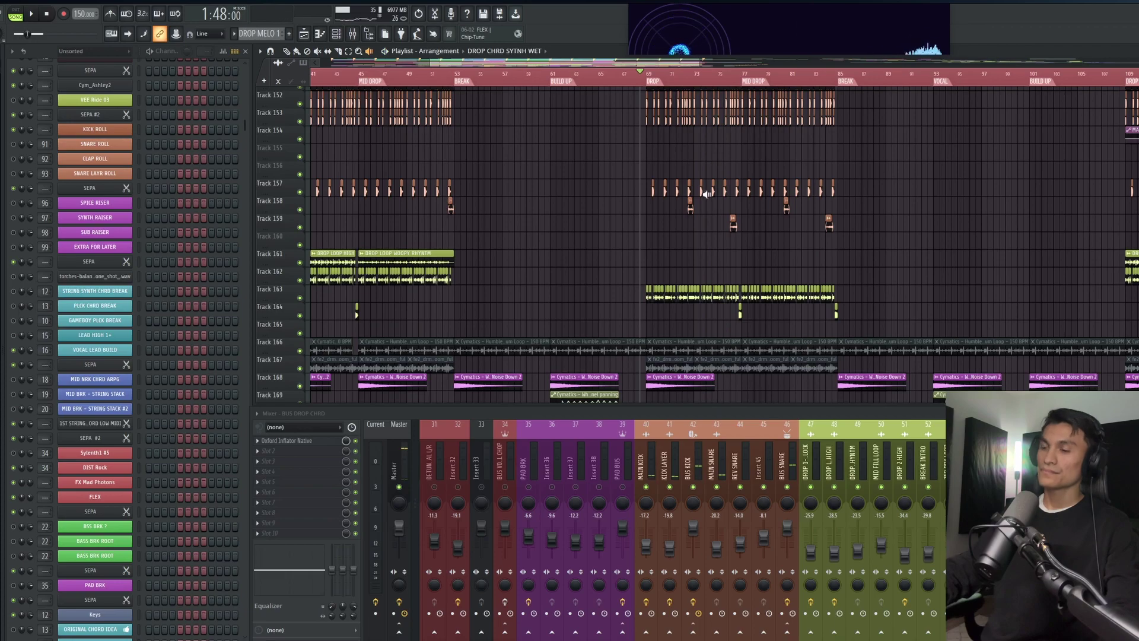
{"action": "key", "text": "space"}
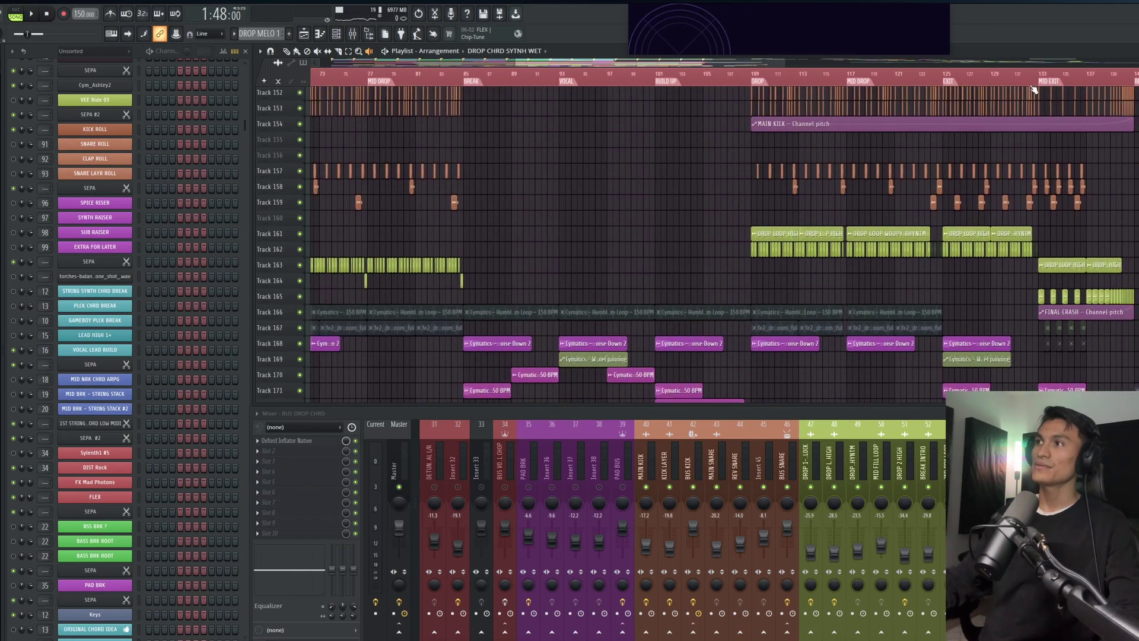
{"action": "key", "text": "space"}
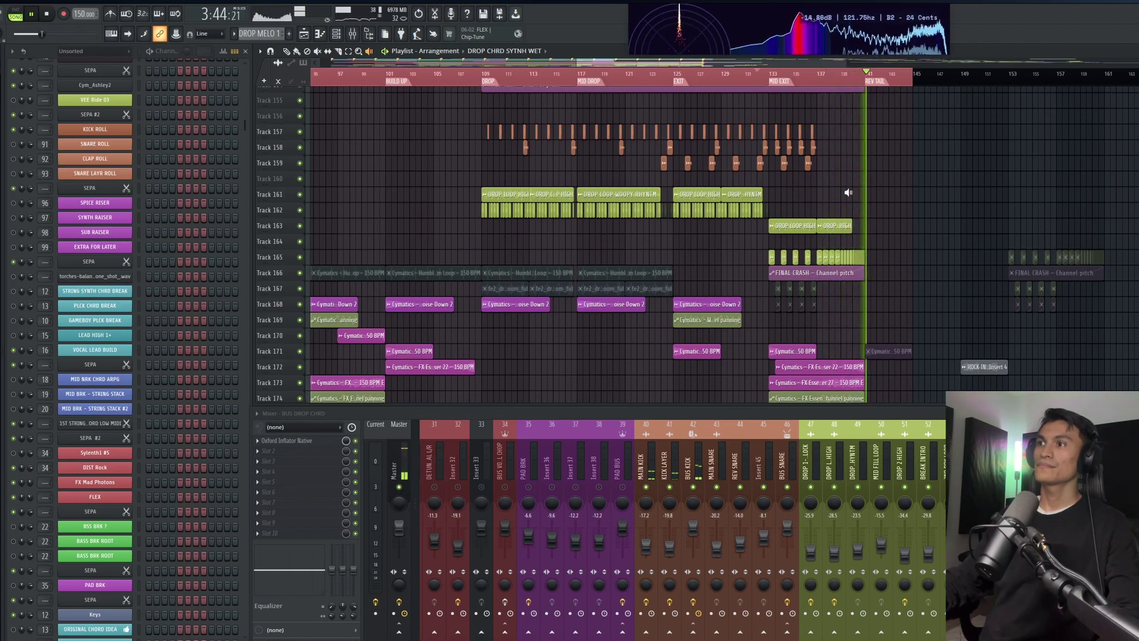
{"action": "key", "text": "space"}
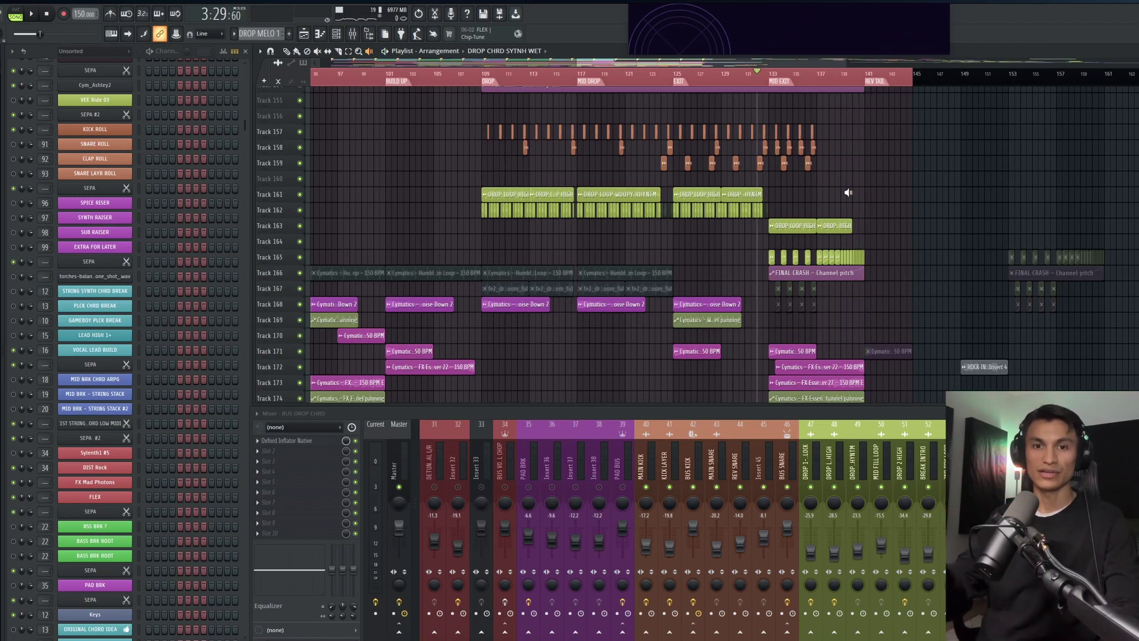
- Select the BUS PERCUSSION mixer track and inspect its Neutron 3 Elements and Raum effects, closing each one
{"action": "scroll", "coordinate": [848, 192], "scroll_direction": "down", "scroll_amount": 3}
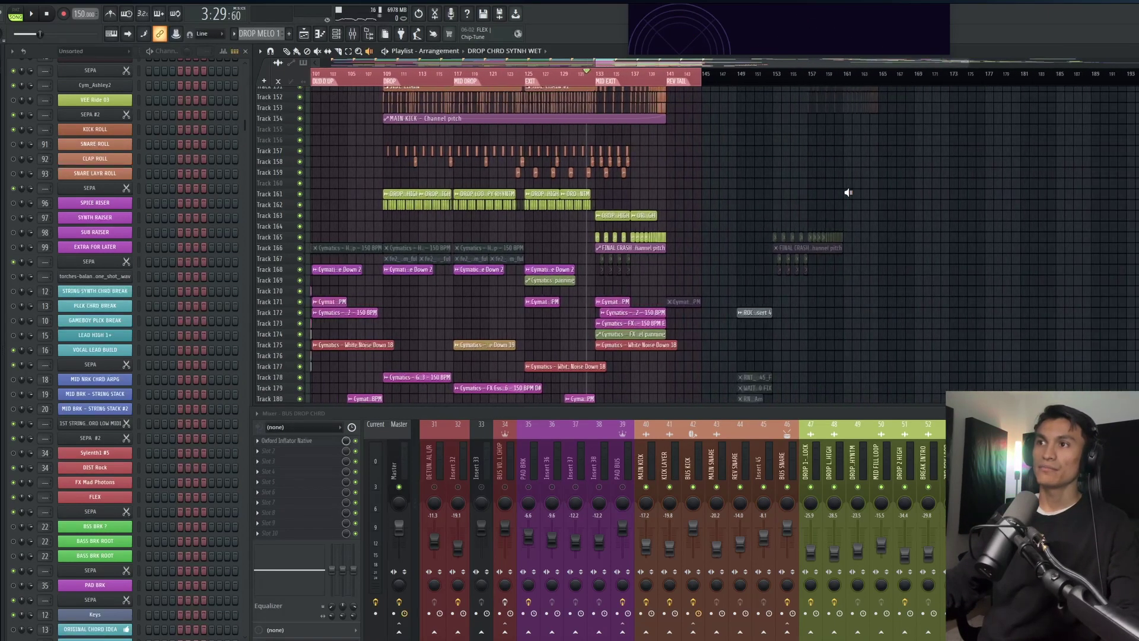
{"action": "scroll", "coordinate": [500, 227], "scroll_direction": "down", "scroll_amount": 3}
{"action": "scroll", "coordinate": [500, 227], "scroll_direction": "left", "scroll_amount": 4}
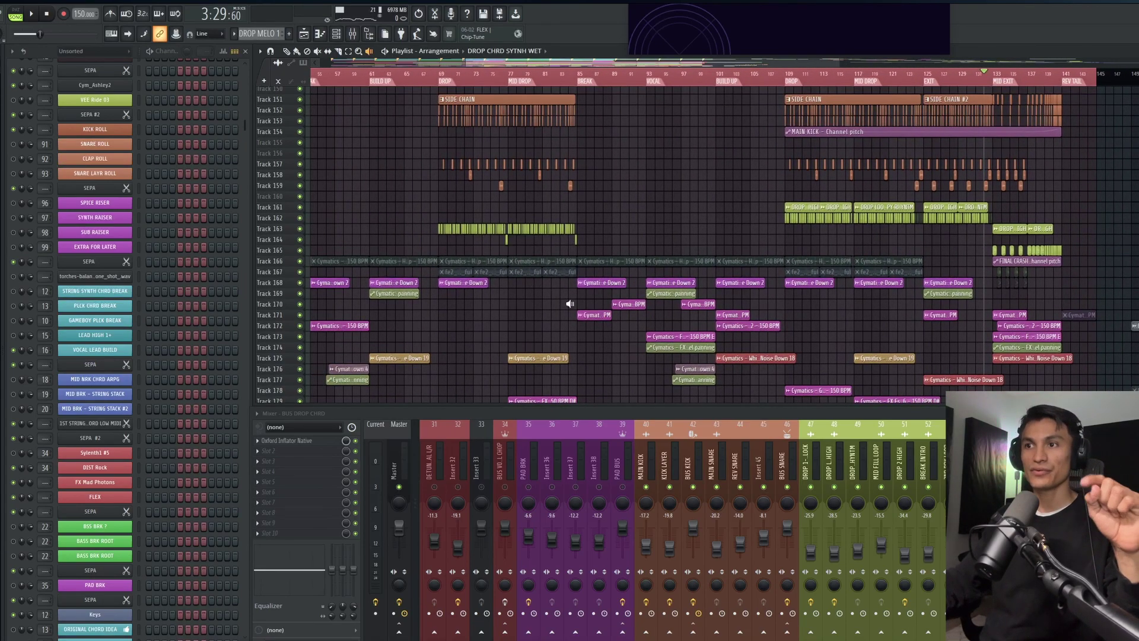
{"action": "left_click", "coordinate": [1046, 475]}
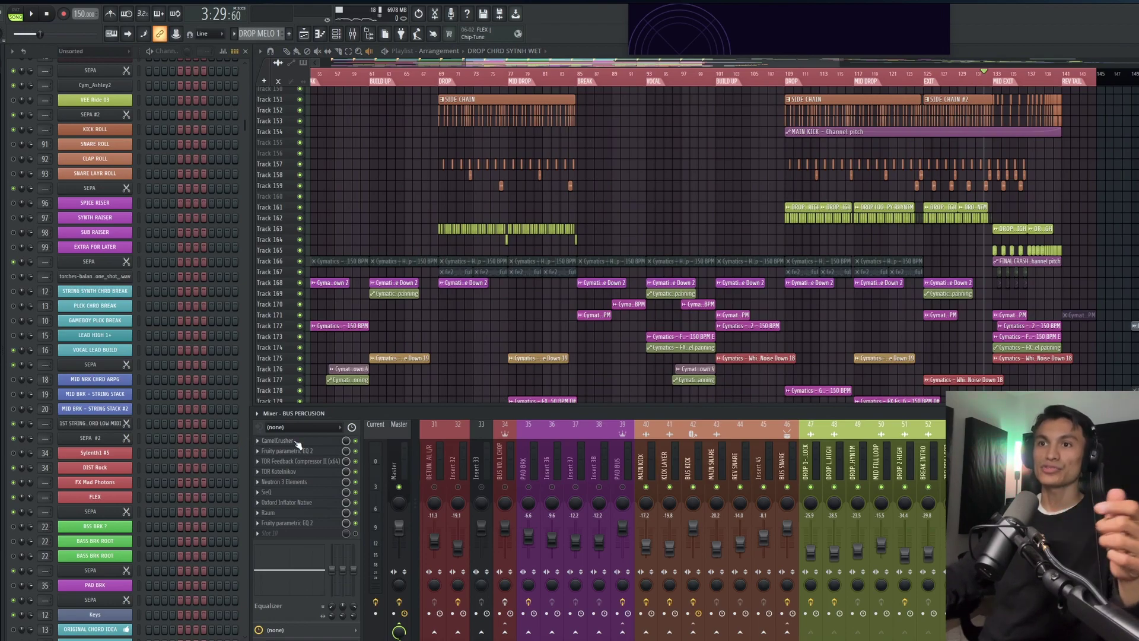
{"action": "left_click", "coordinate": [300, 485]}
{"action": "left_click_drag", "start_coordinate": [172, 37], "coordinate": [638, 250]}
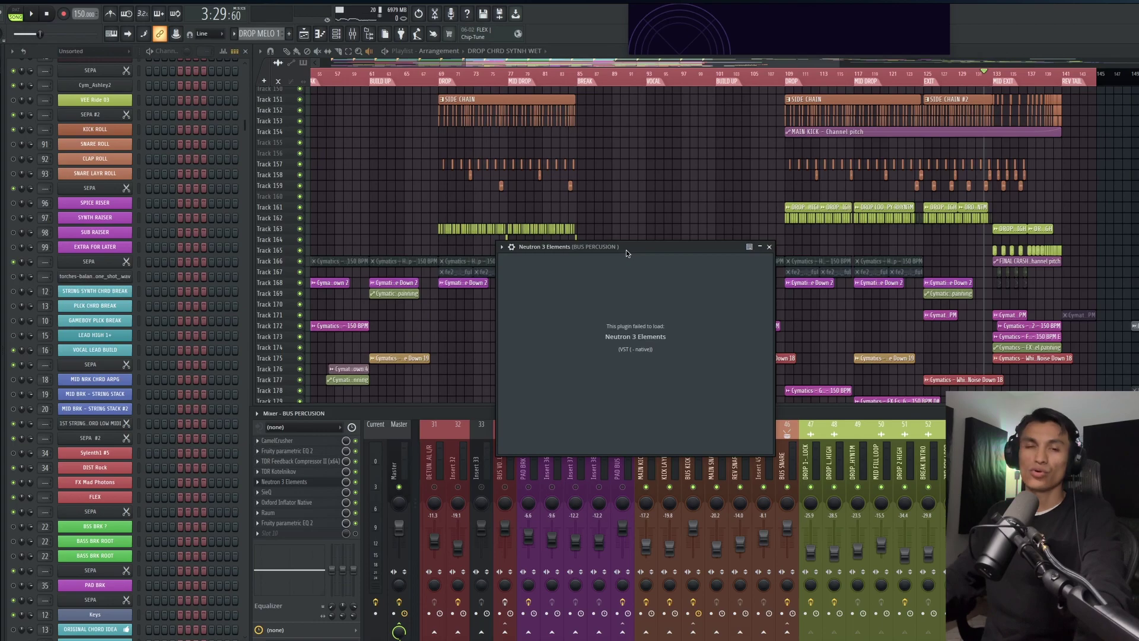
{"action": "left_click", "coordinate": [332, 482]}
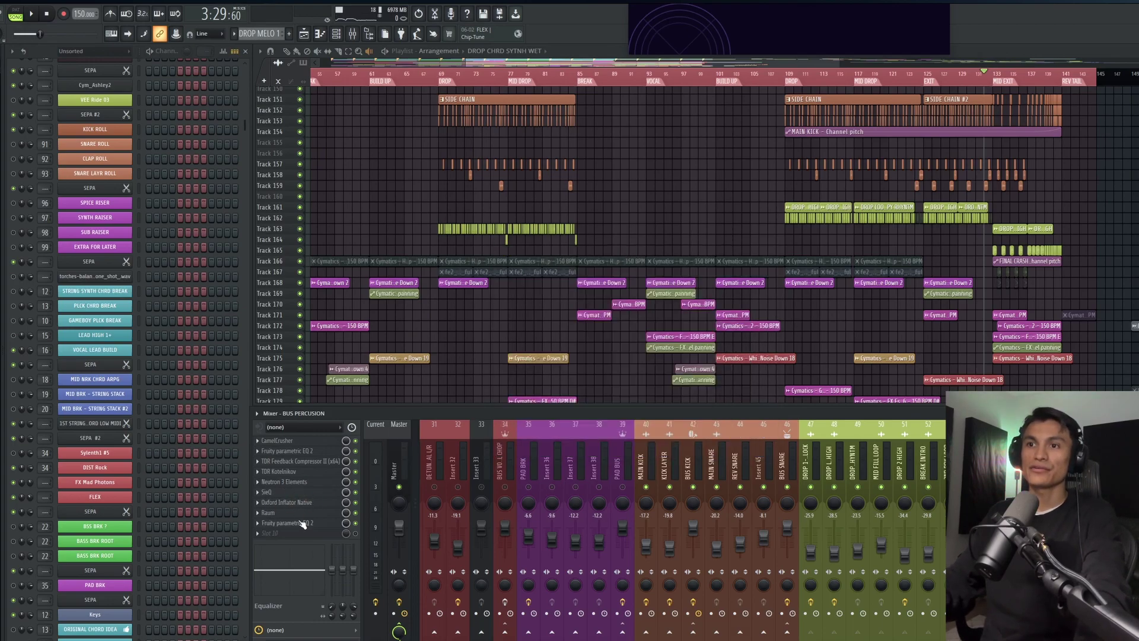
{"action": "left_click", "coordinate": [300, 512]}
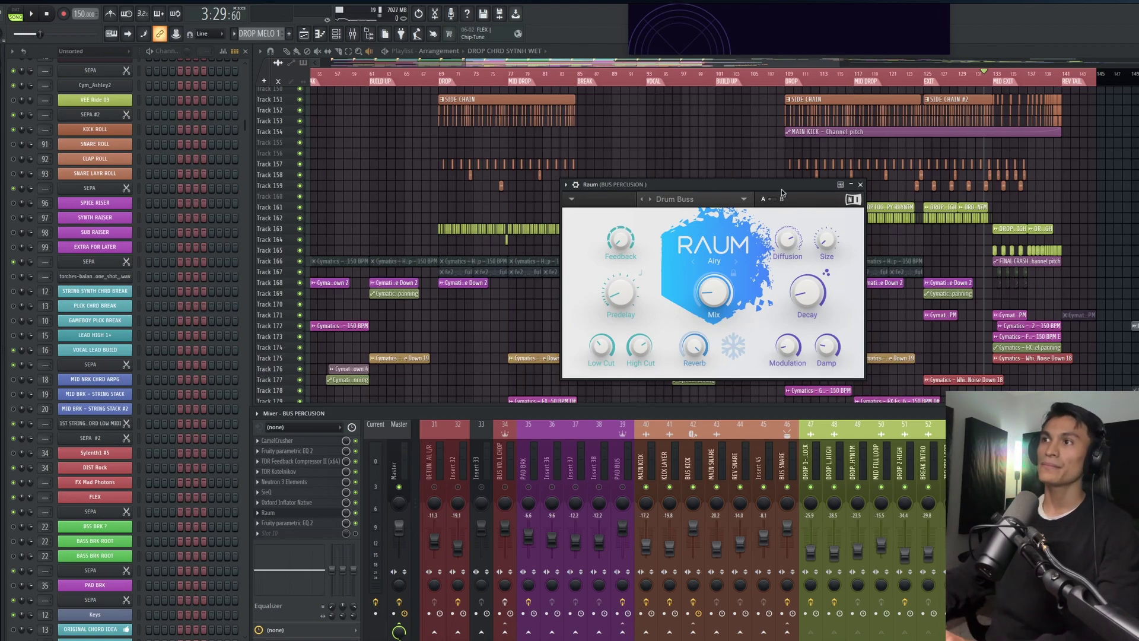
{"action": "left_click", "coordinate": [296, 513]}
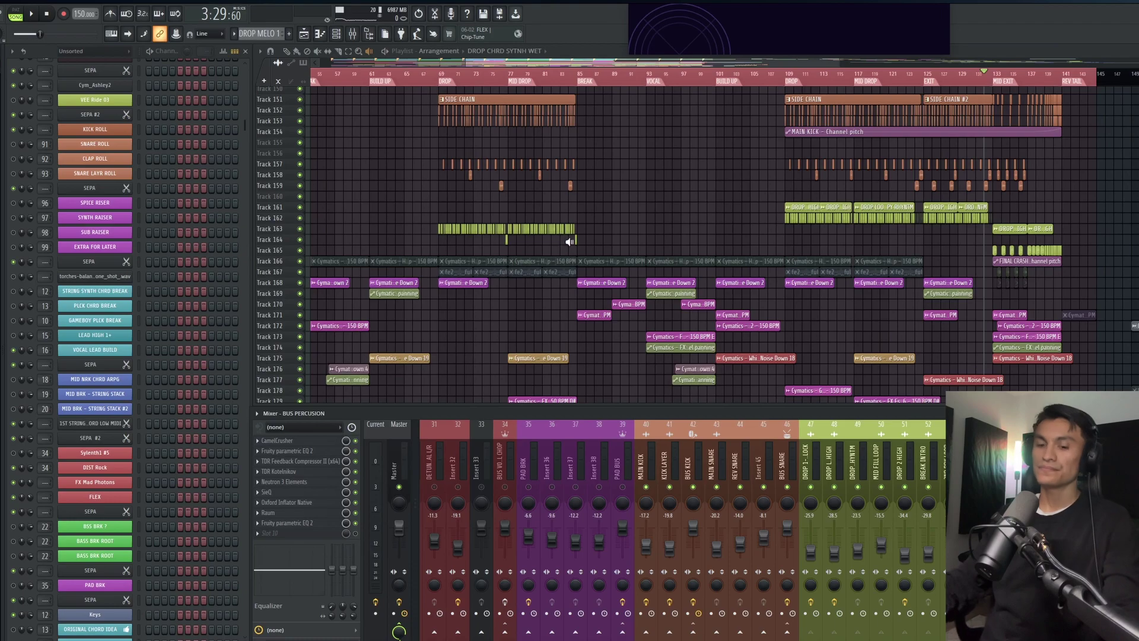
- Solo the drop main lead and play its DROP MAIN LEAD WET clips on Track 117 from the first DROP marker
{"action": "scroll", "coordinate": [570, 242], "scroll_direction": "up", "scroll_amount": 5}
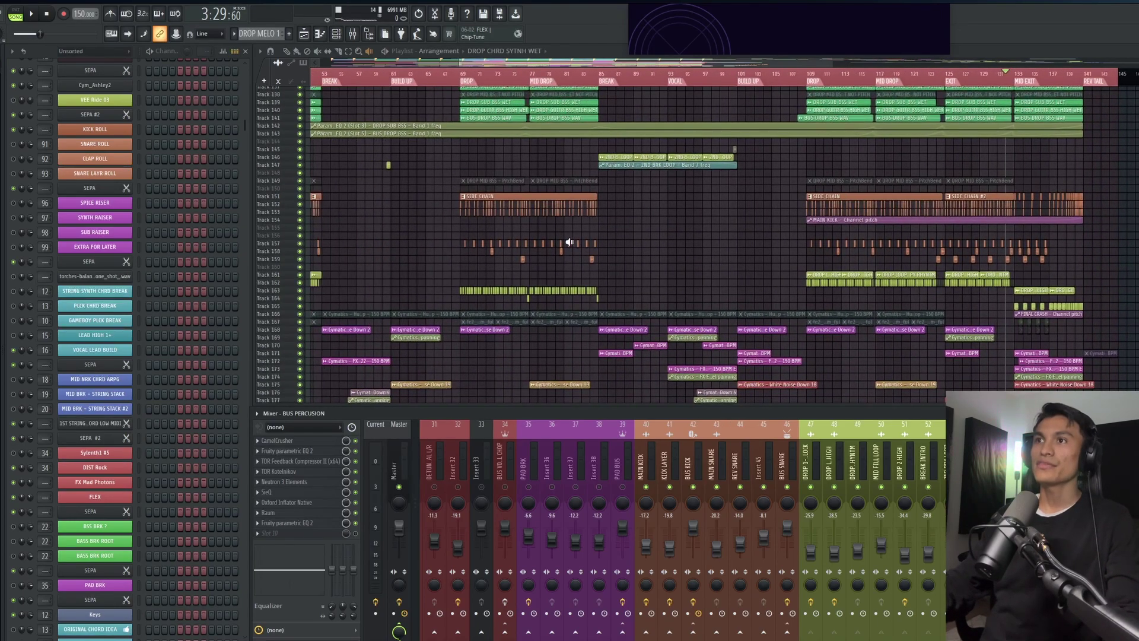
{"action": "scroll", "coordinate": [569, 242], "scroll_direction": "up", "scroll_amount": 12}
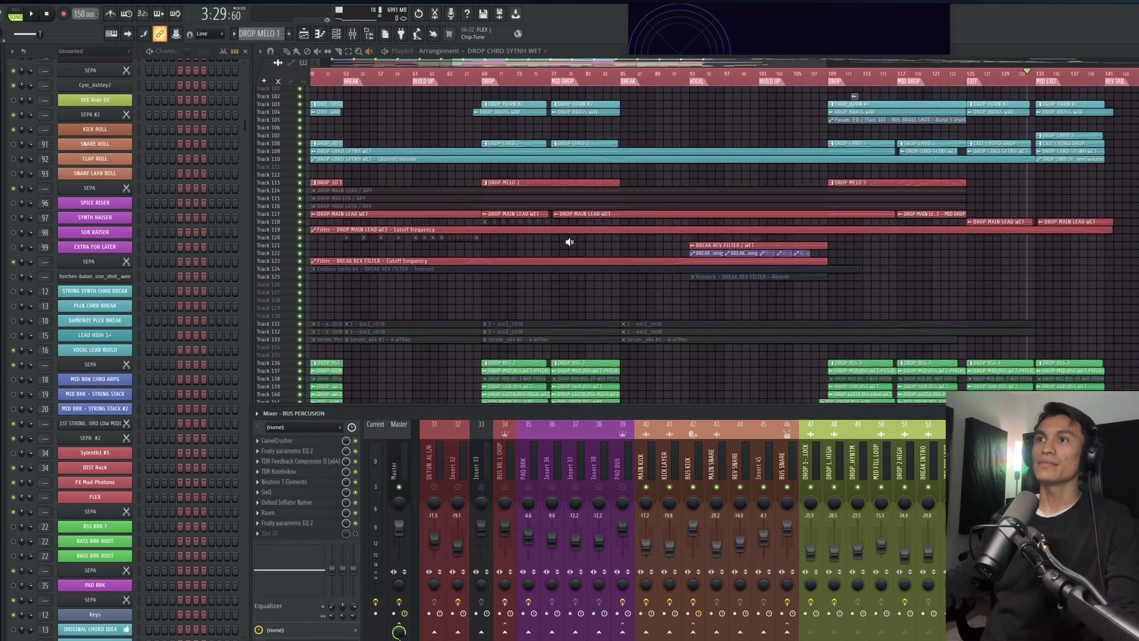
{"action": "scroll", "coordinate": [443, 194], "scroll_direction": "up", "scroll_amount": 5}
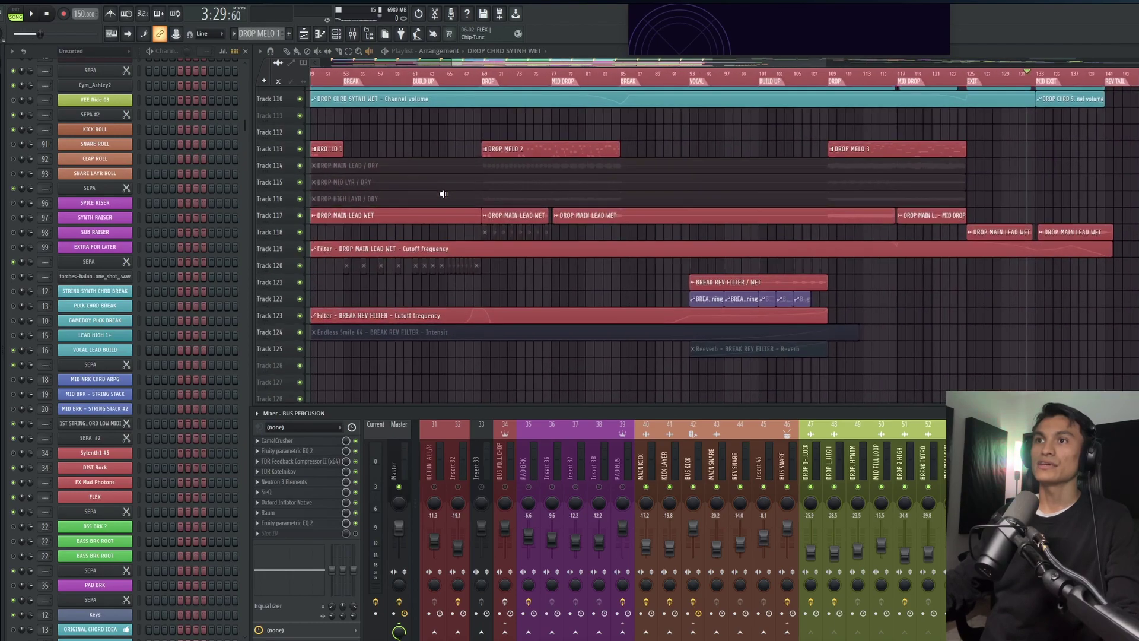
{"action": "scroll", "coordinate": [443, 193], "scroll_direction": "left", "scroll_amount": 5}
{"action": "left_click", "coordinate": [425, 77]}
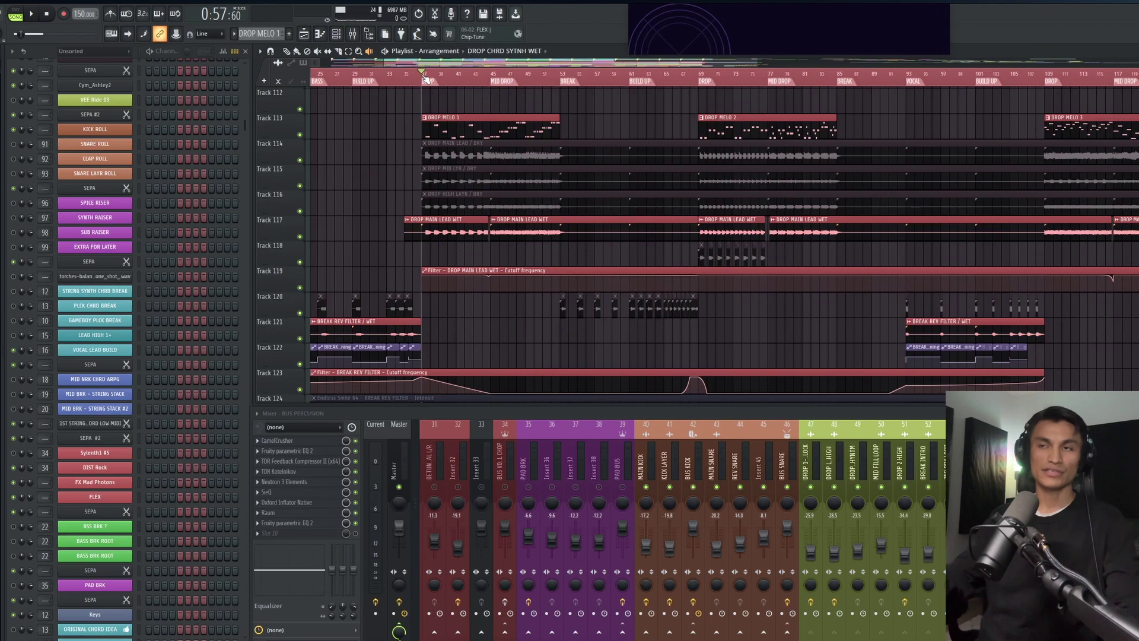
{"action": "scroll", "coordinate": [589, 406], "scroll_direction": "down", "scroll_amount": 5}
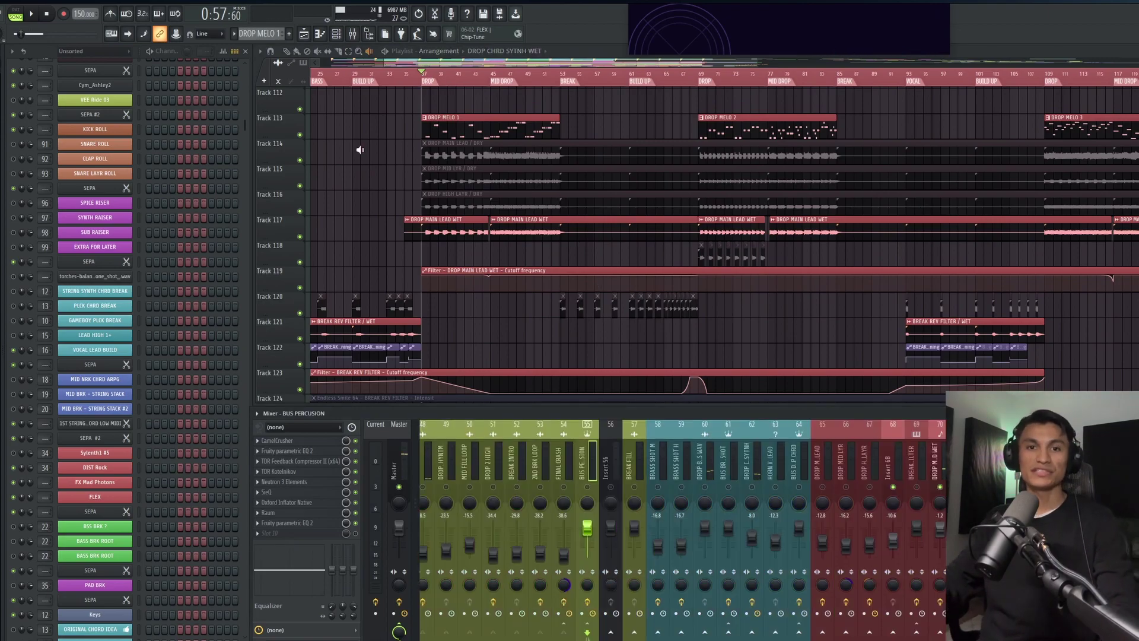
{"action": "key", "text": "space"}
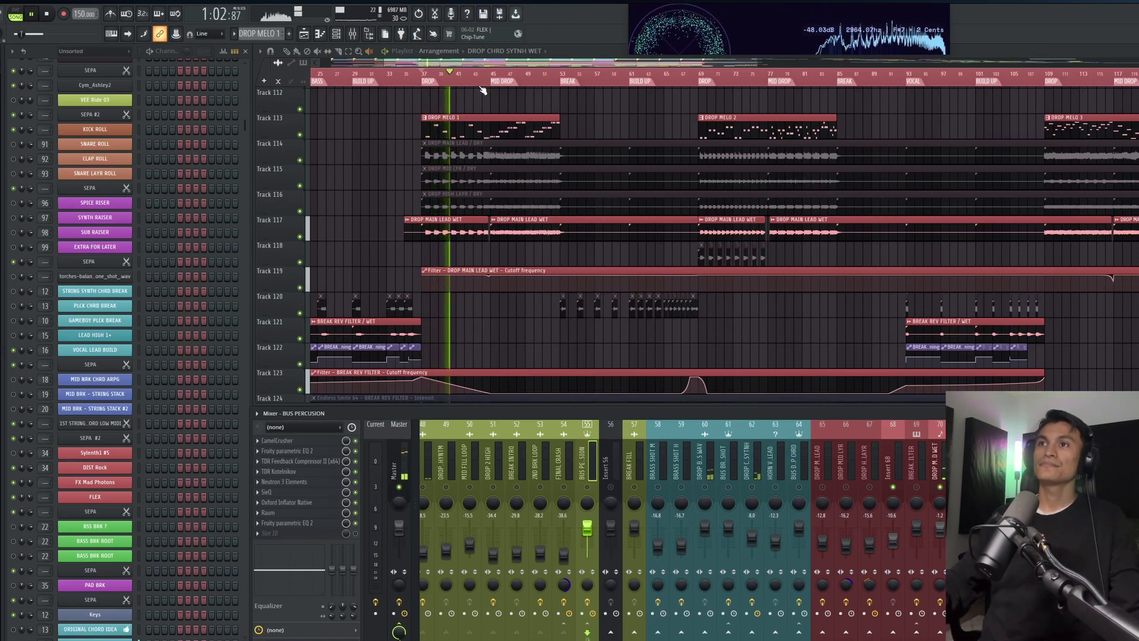
{"action": "scroll", "coordinate": [476, 136], "scroll_direction": "left", "scroll_amount": 3}
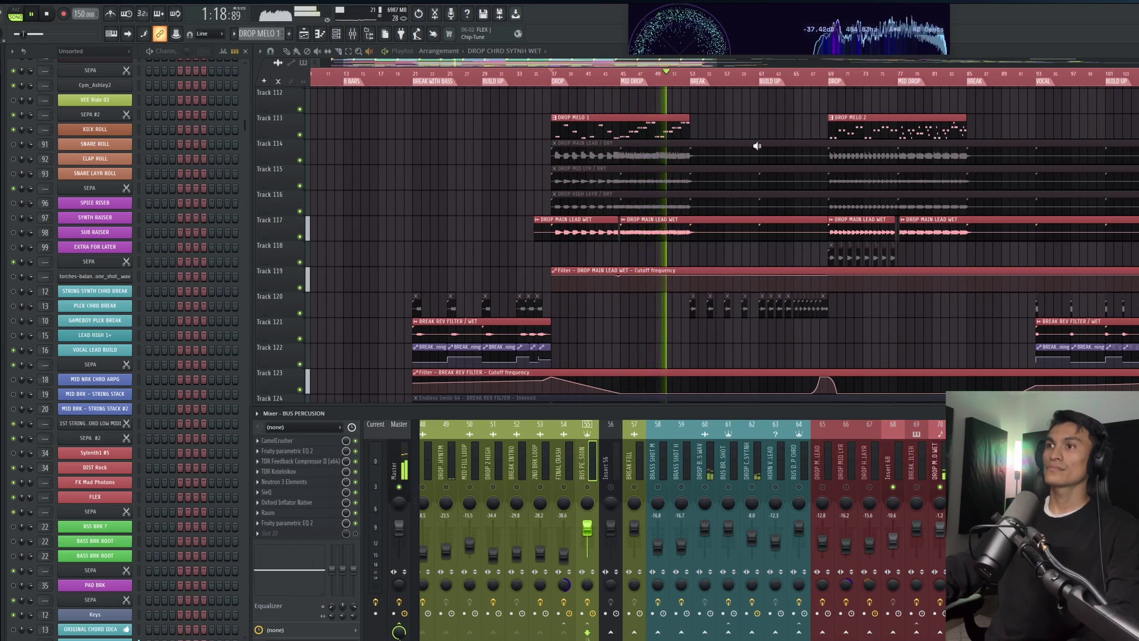
{"action": "key", "text": "space"}
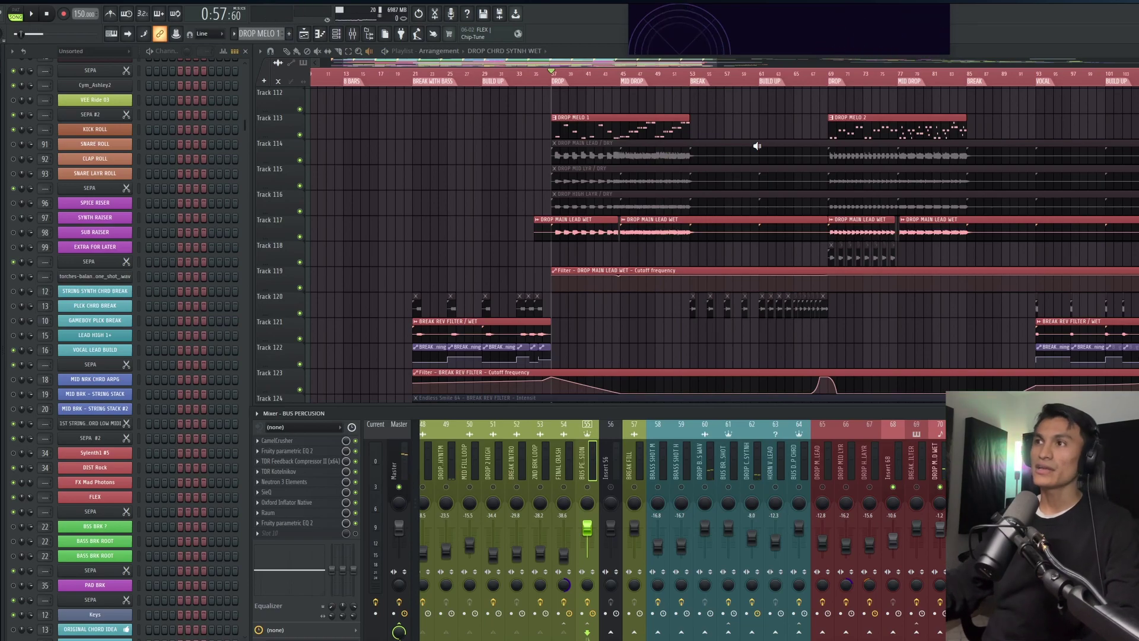
- Play the soloed DROP MAIN LEAD WET clips on Track 117 from the second DROP marker through the mid drop
{"action": "left_click", "coordinate": [830, 81]}
{"action": "key", "text": "space"}
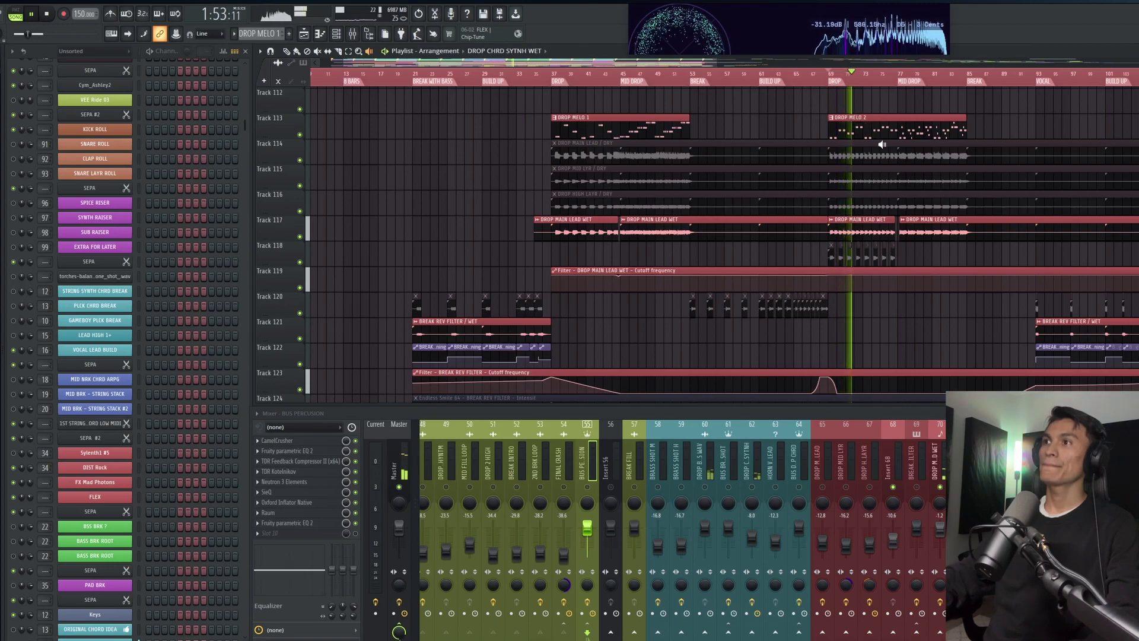
{"action": "scroll", "coordinate": [957, 184], "scroll_direction": "right", "scroll_amount": 3}
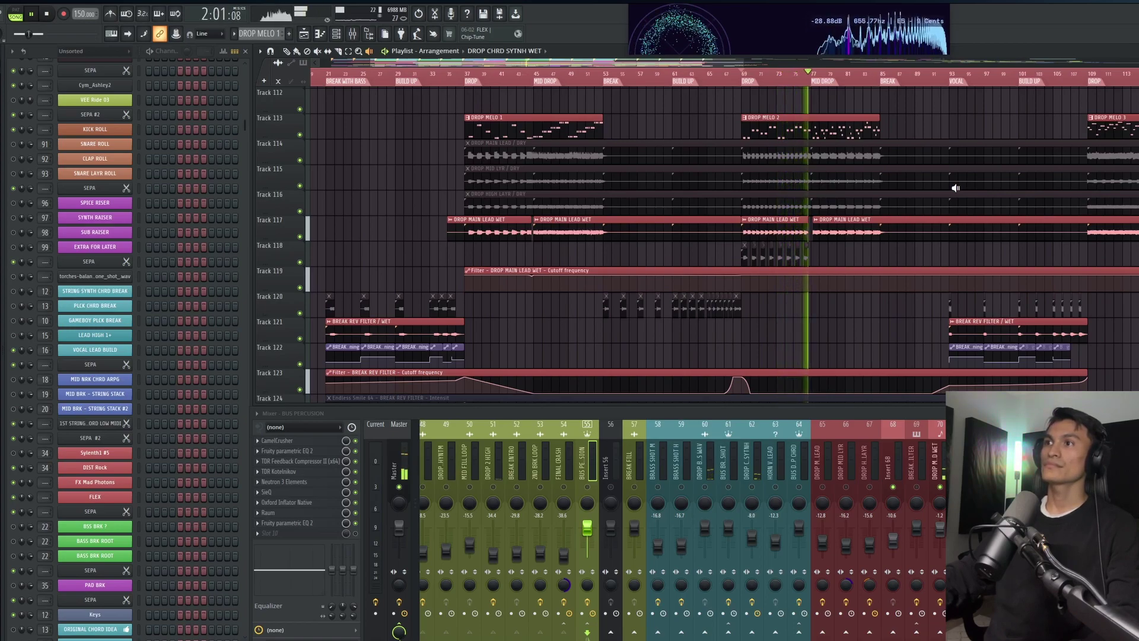
{"action": "scroll", "coordinate": [762, 185], "scroll_direction": "right", "scroll_amount": 4}
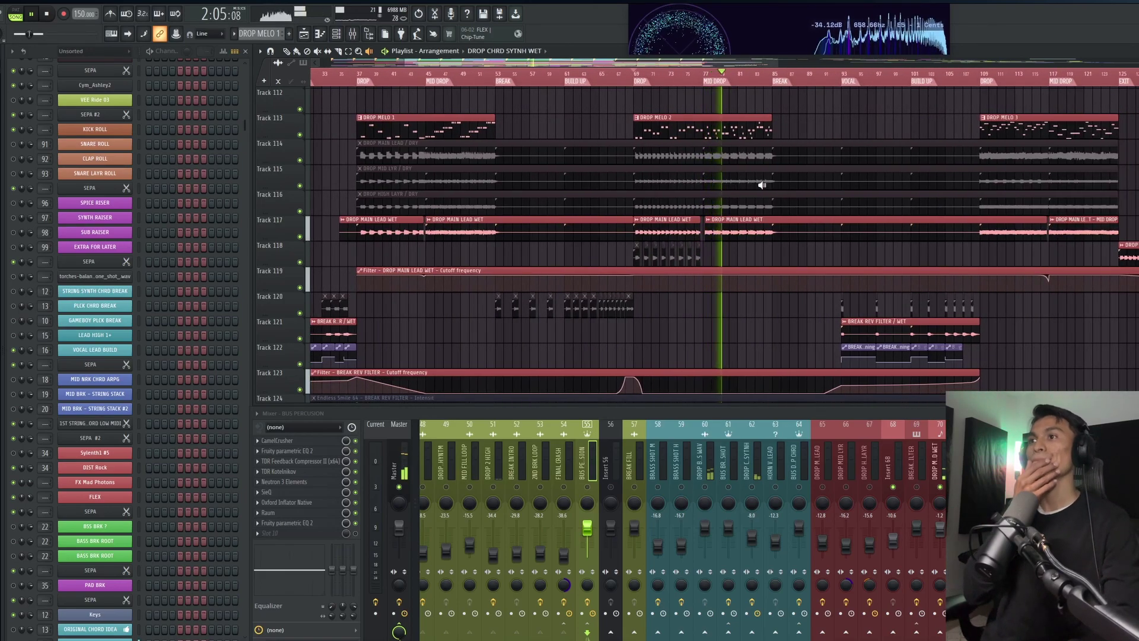
{"action": "key", "text": "p"}
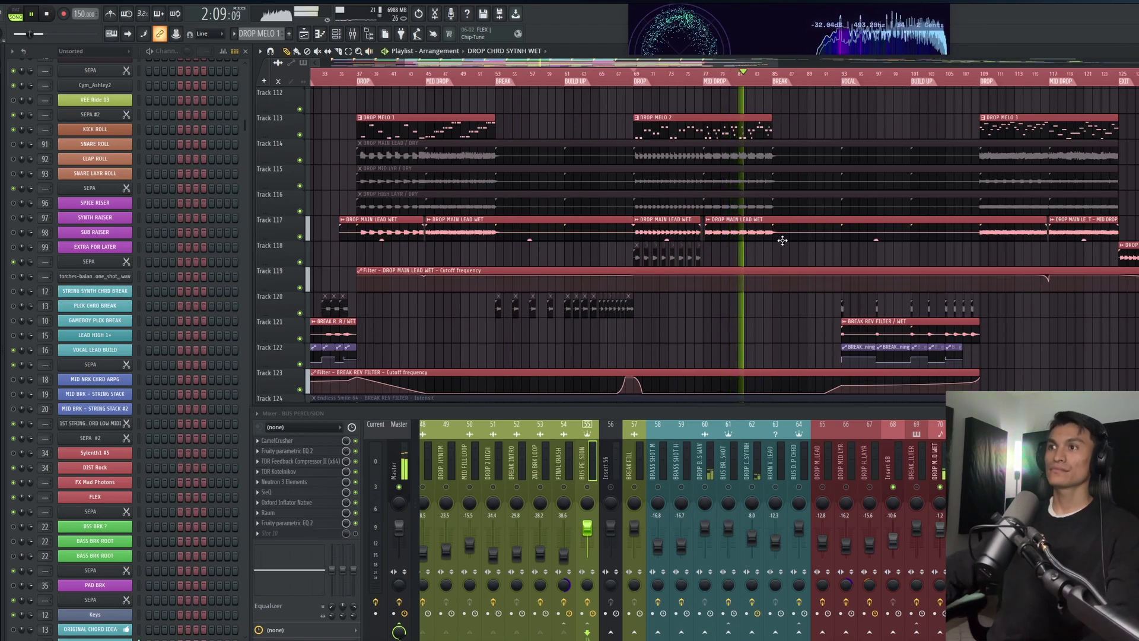
{"action": "scroll", "coordinate": [730, 237], "scroll_direction": "left", "scroll_amount": 2}
{"action": "scroll", "coordinate": [730, 237], "scroll_direction": "down", "scroll_amount": 4}
{"action": "scroll", "coordinate": [730, 237], "scroll_direction": "up", "scroll_amount": 4}
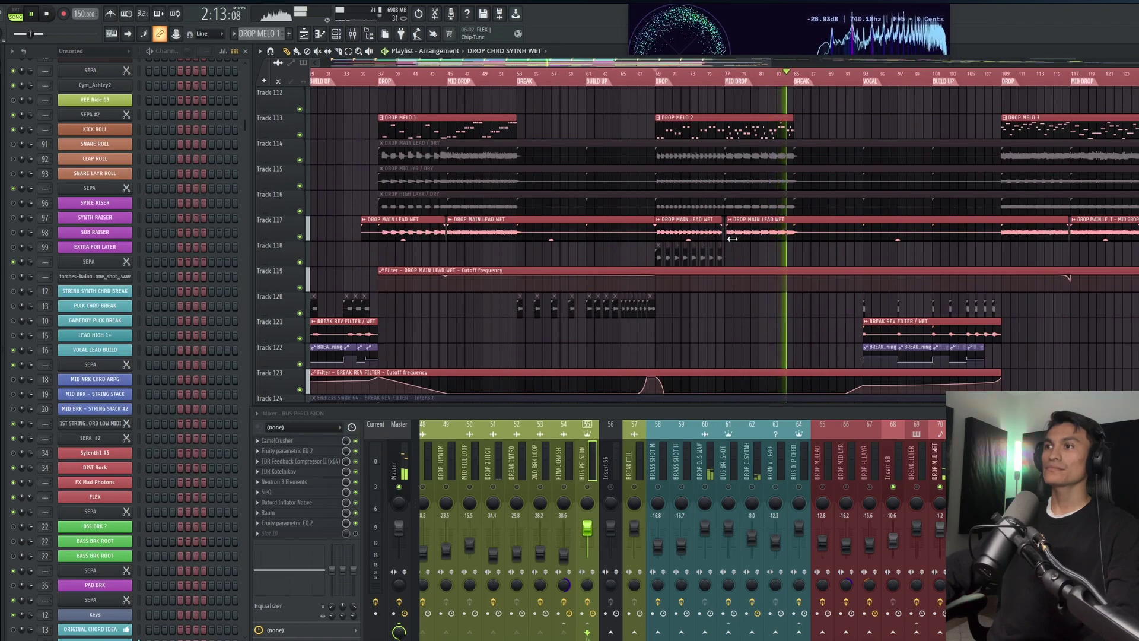
{"action": "key", "text": "space"}
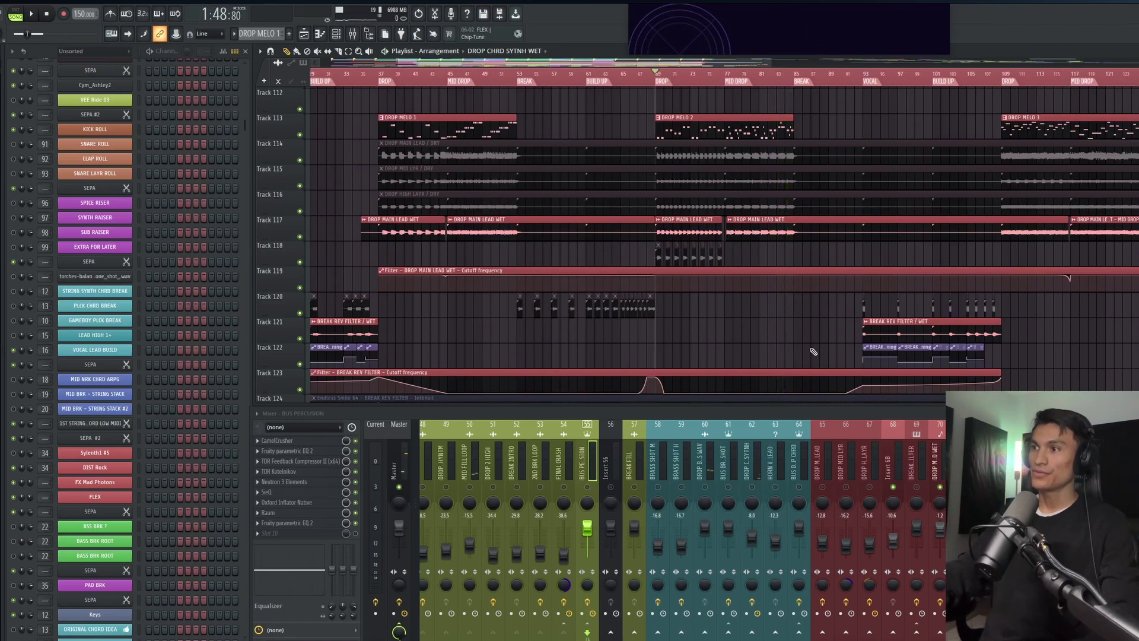
- Look through the drop lead mixer tracks, select DROP MAIN LEAD and inspect its Raum effect, closing it again
{"action": "left_click", "coordinate": [925, 462]}
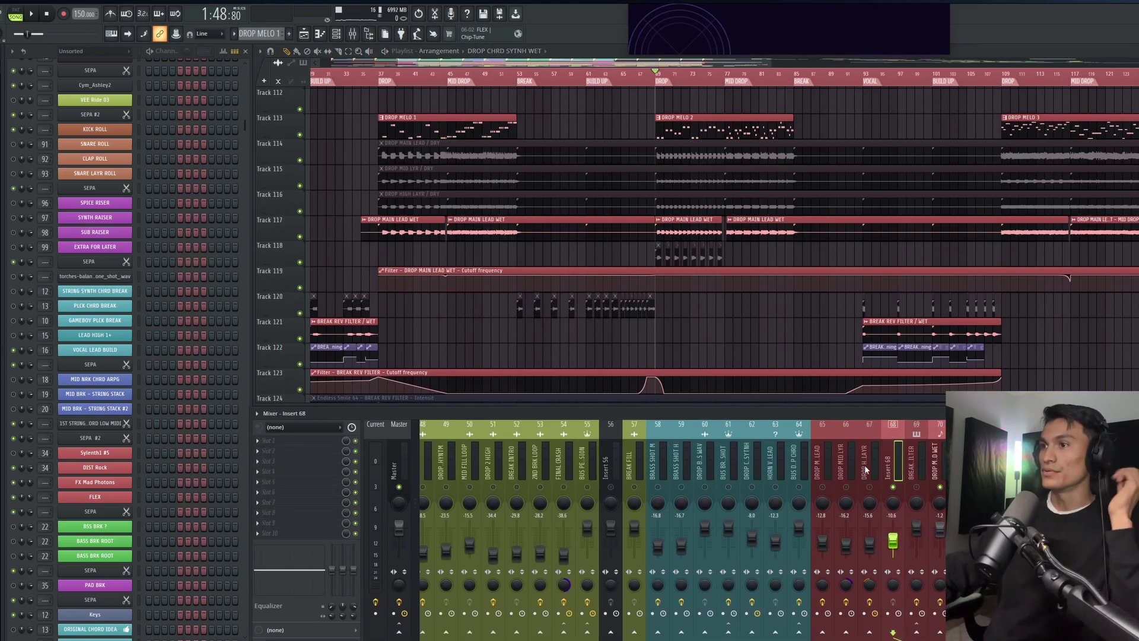
{"action": "left_click", "coordinate": [850, 470]}
{"action": "left_click", "coordinate": [916, 463]}
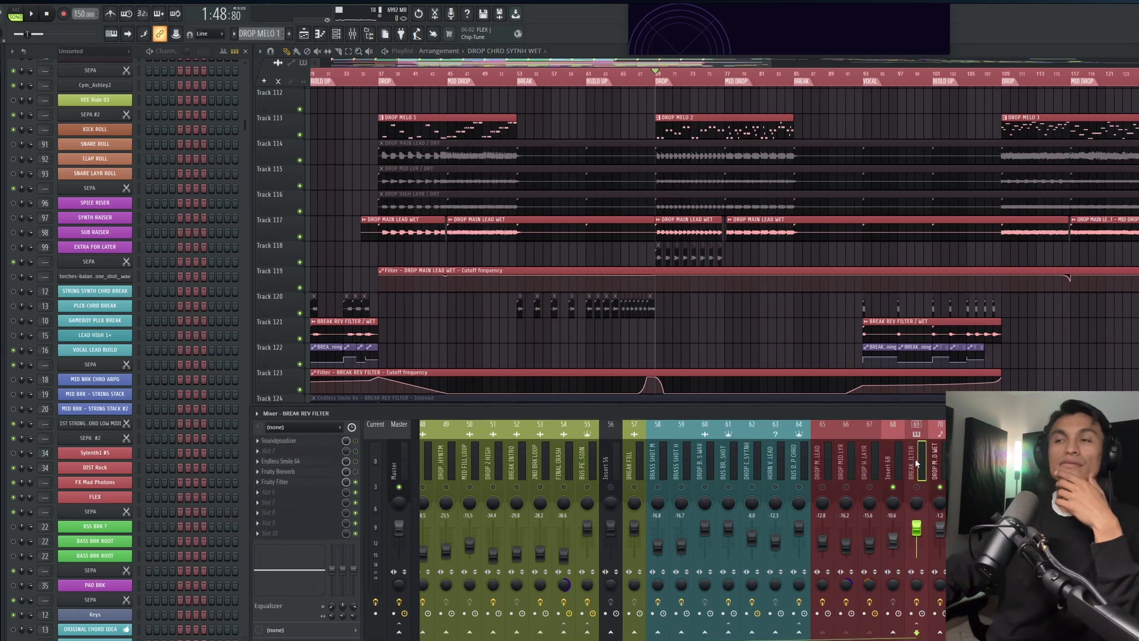
{"action": "left_click", "coordinate": [933, 467]}
{"action": "left_click", "coordinate": [625, 450]}
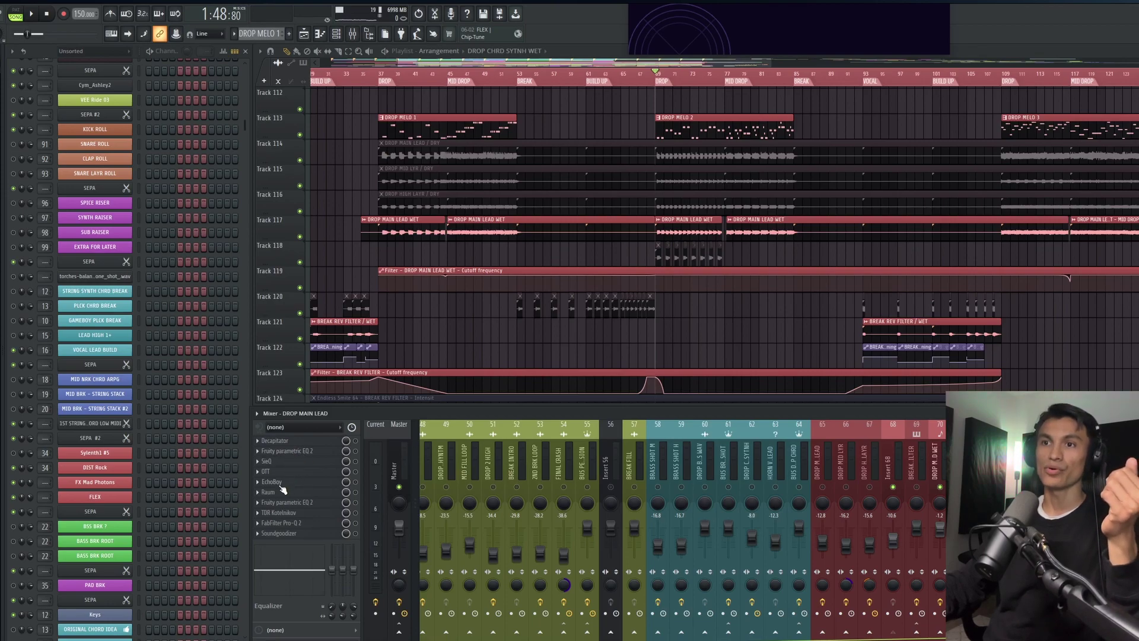
{"action": "left_click", "coordinate": [286, 494]}
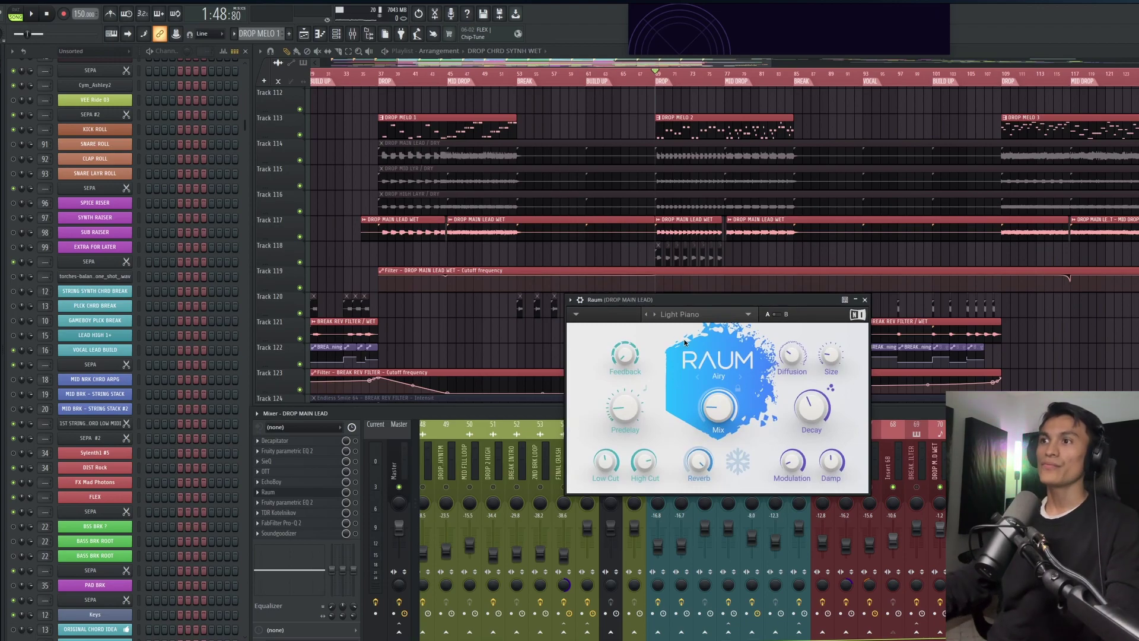
{"action": "left_click", "coordinate": [279, 491]}
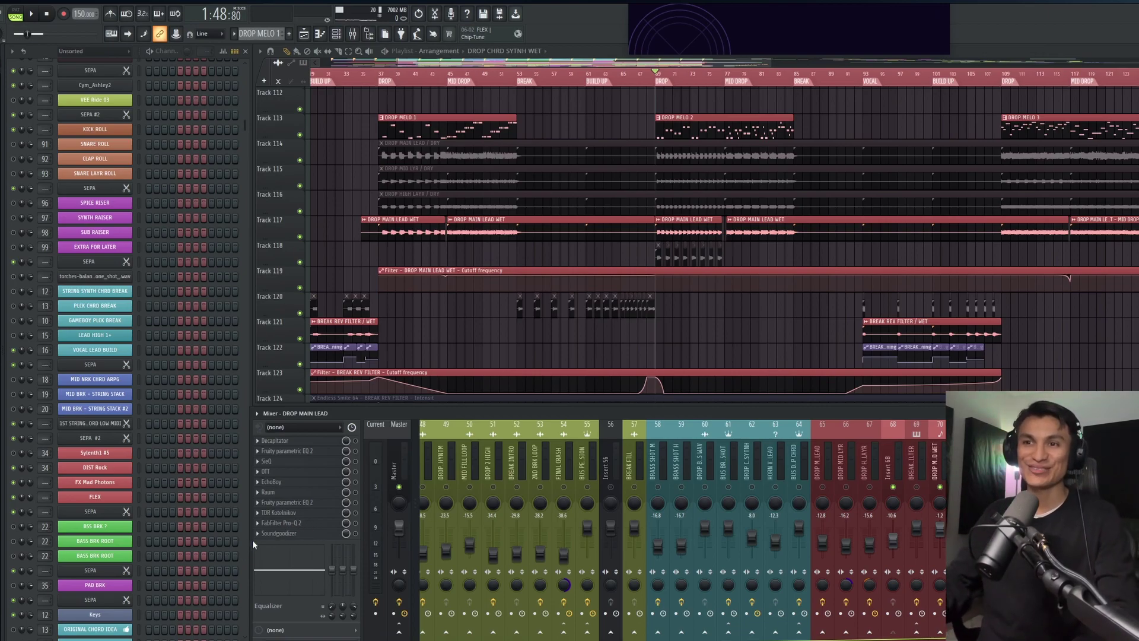
{"action": "left_click", "coordinate": [278, 533]}
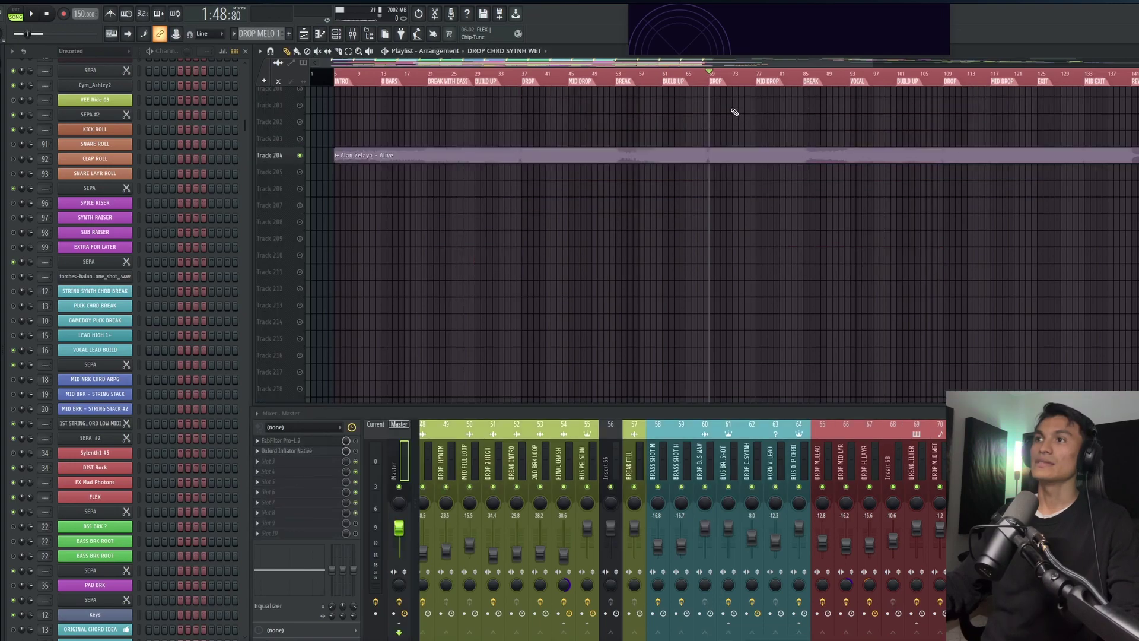
- Play the soloed full-song audio clip on Track 204 from bar 59, just before the BUILD UP marker, through the second drop
{"action": "scroll", "coordinate": [686, 157], "scroll_direction": "up", "scroll_amount": 2}
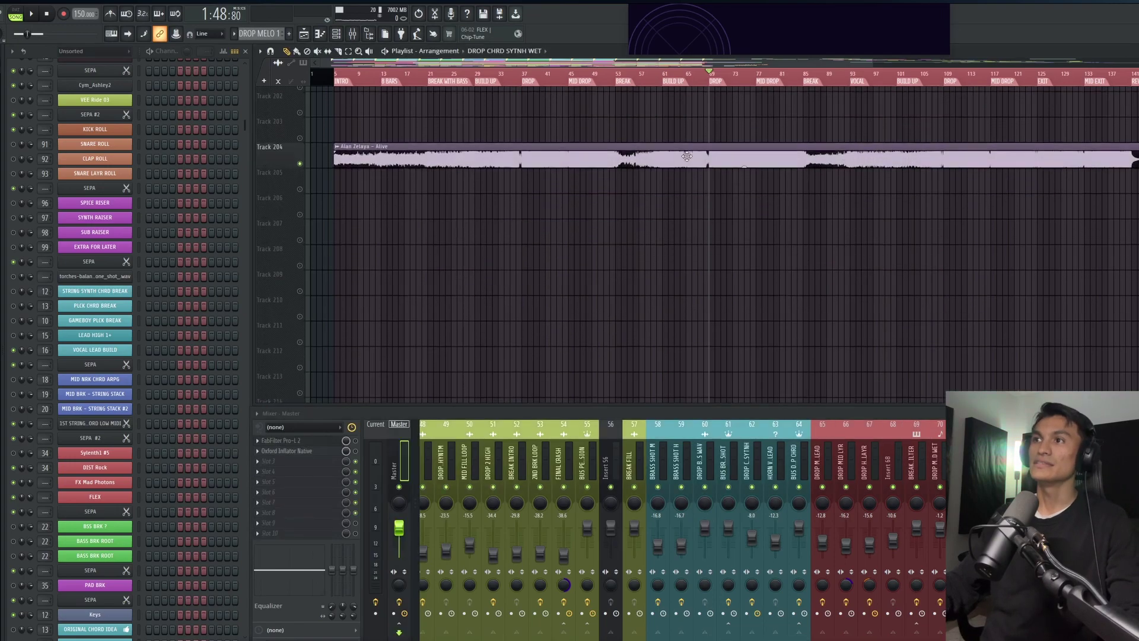
{"action": "left_click", "coordinate": [650, 77]}
{"action": "key", "text": "space"}
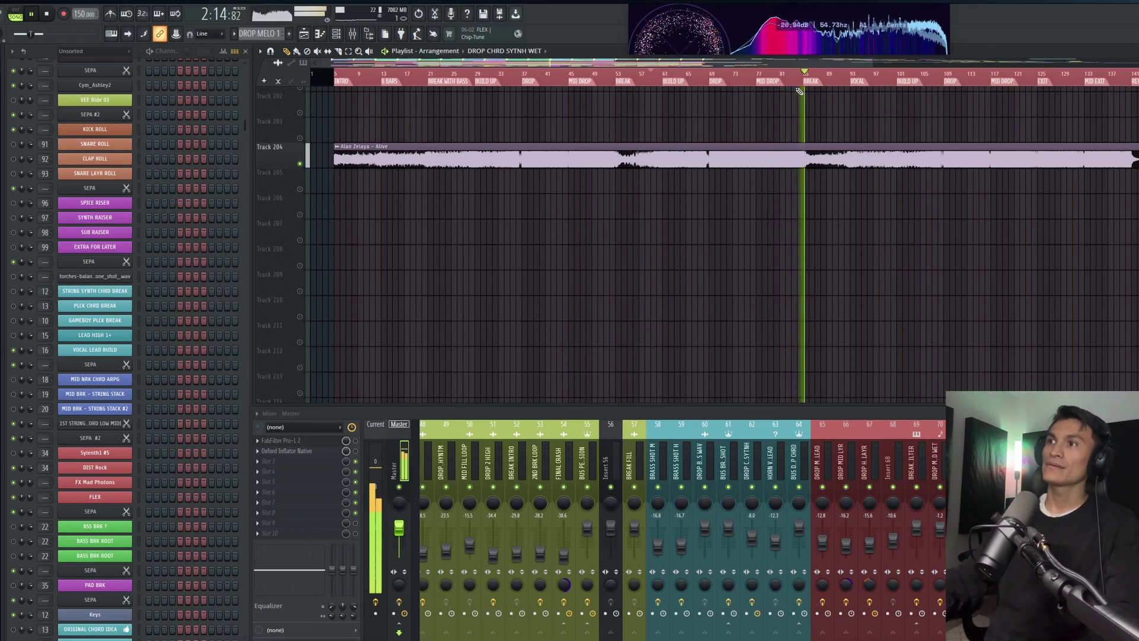
{"action": "key", "text": "space"}
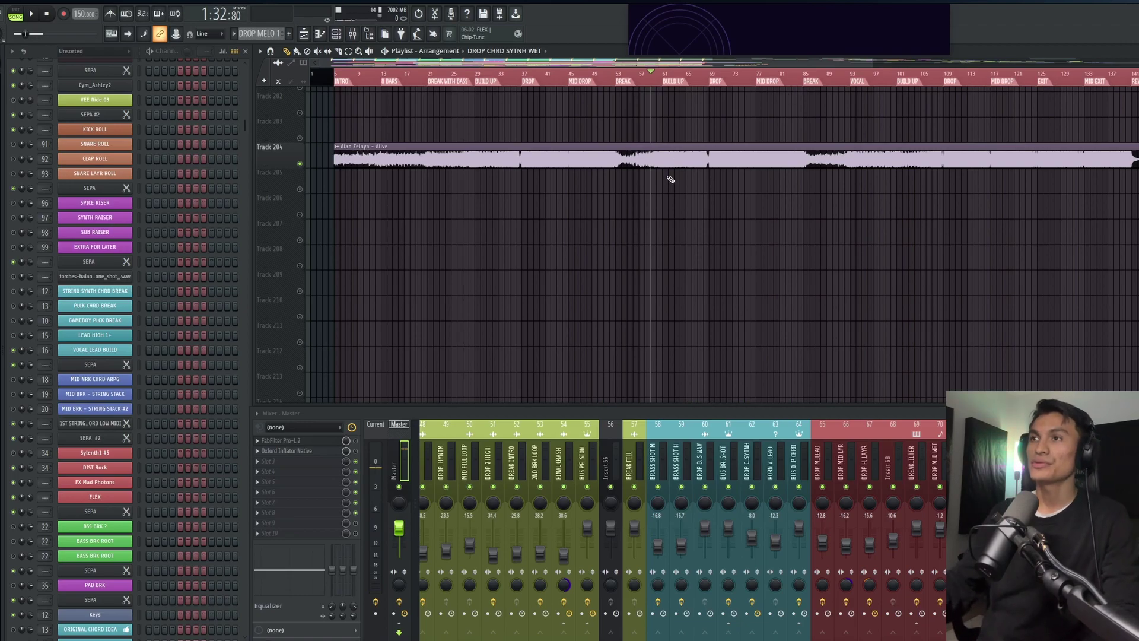
- Mute the full-song audio clip's Track 204 and bring the other playlist tracks back on
{"action": "scroll", "coordinate": [607, 194], "scroll_direction": "up", "scroll_amount": 10}
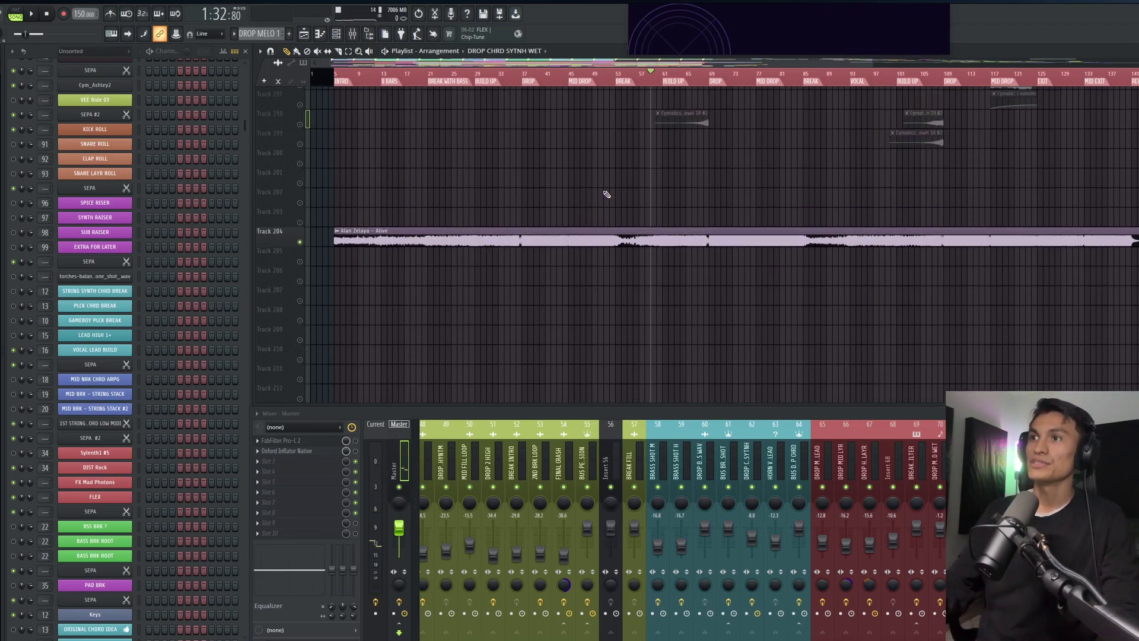
{"action": "scroll", "coordinate": [604, 203], "scroll_direction": "down", "scroll_amount": 6}
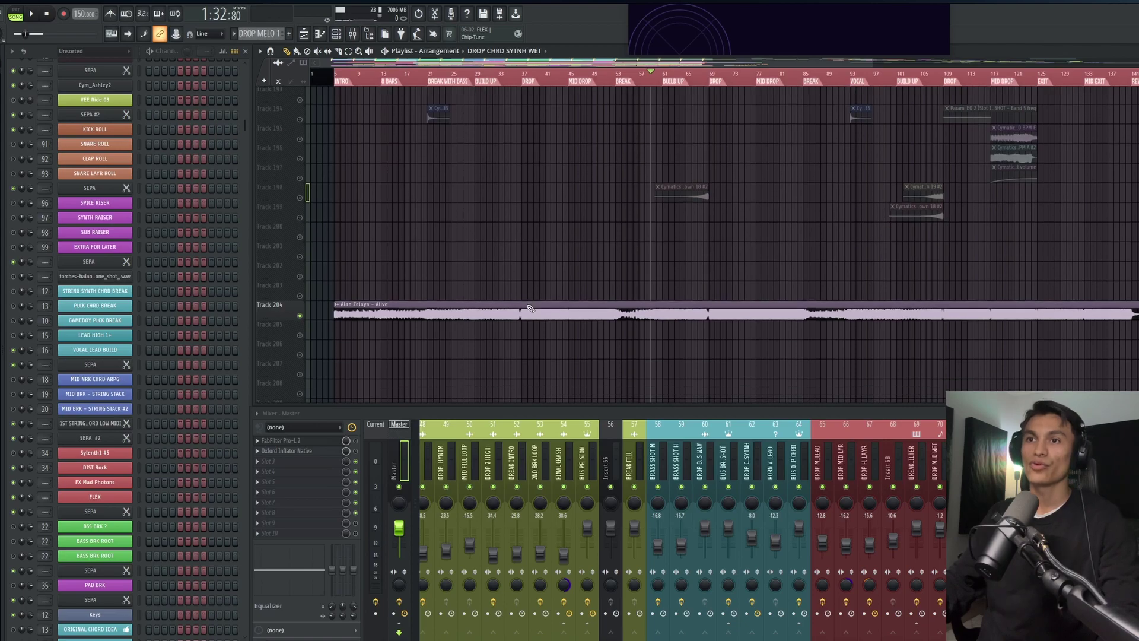
{"action": "left_click", "coordinate": [300, 316]}
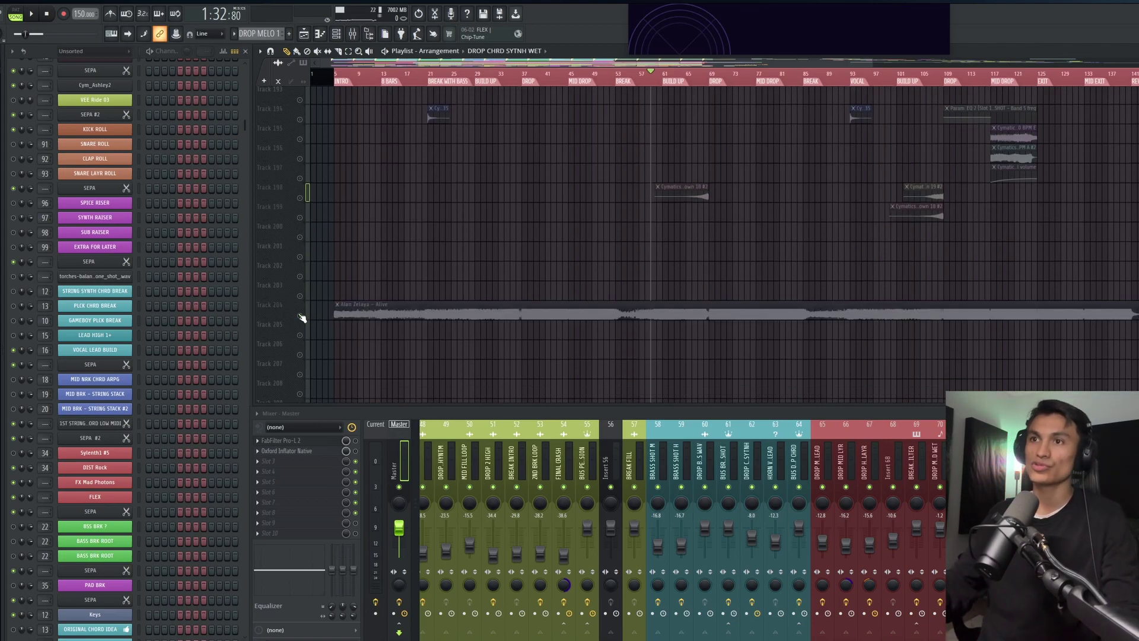
{"action": "left_click", "coordinate": [300, 316], "text": "ctrl"}
{"action": "left_click", "coordinate": [300, 317]}
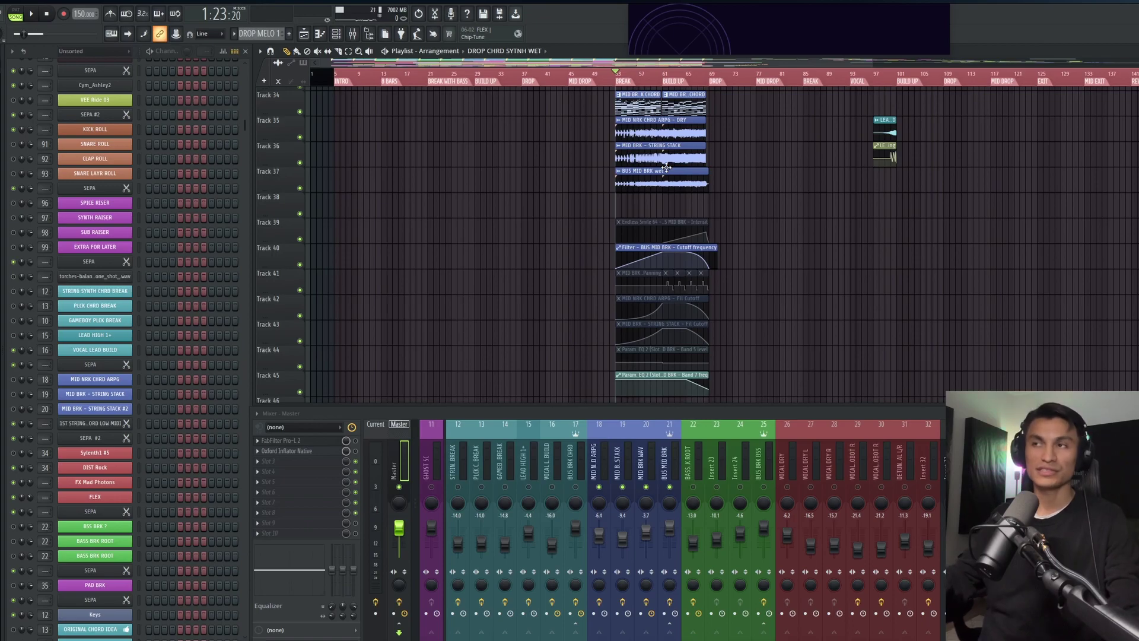
- Play the soloed MID BRK chord and string layers on Tracks 34 to 37 from the BREAK marker at bar 53 into the build-up
{"action": "key", "text": "space"}
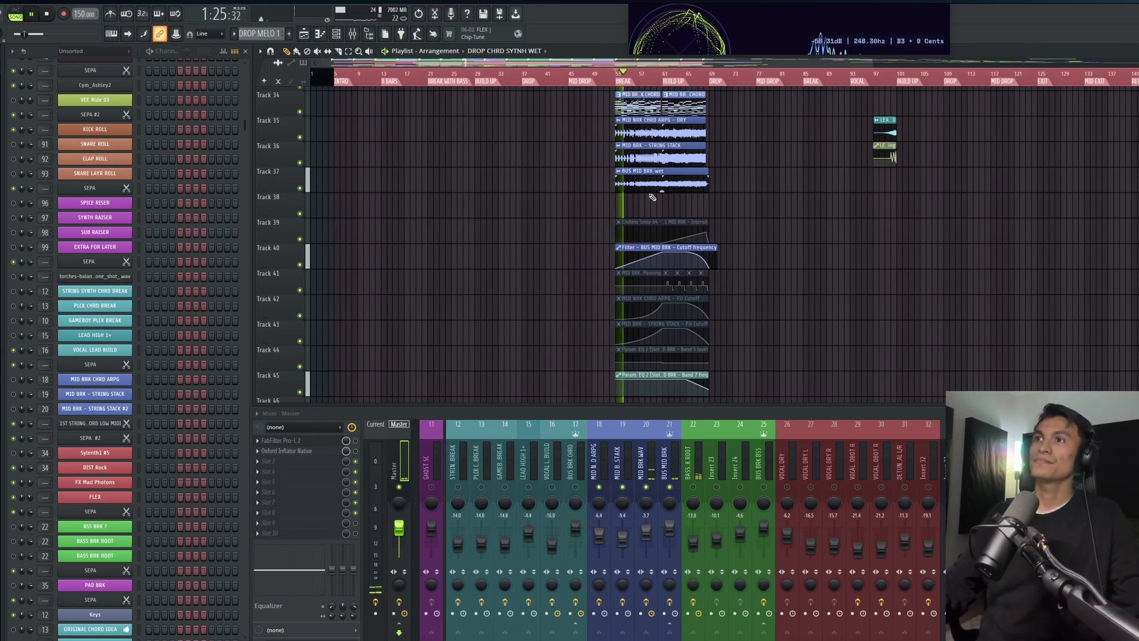
{"action": "scroll", "coordinate": [647, 219], "scroll_direction": "up", "scroll_amount": 3}
{"action": "scroll", "coordinate": [651, 214], "scroll_direction": "up", "scroll_amount": 4}
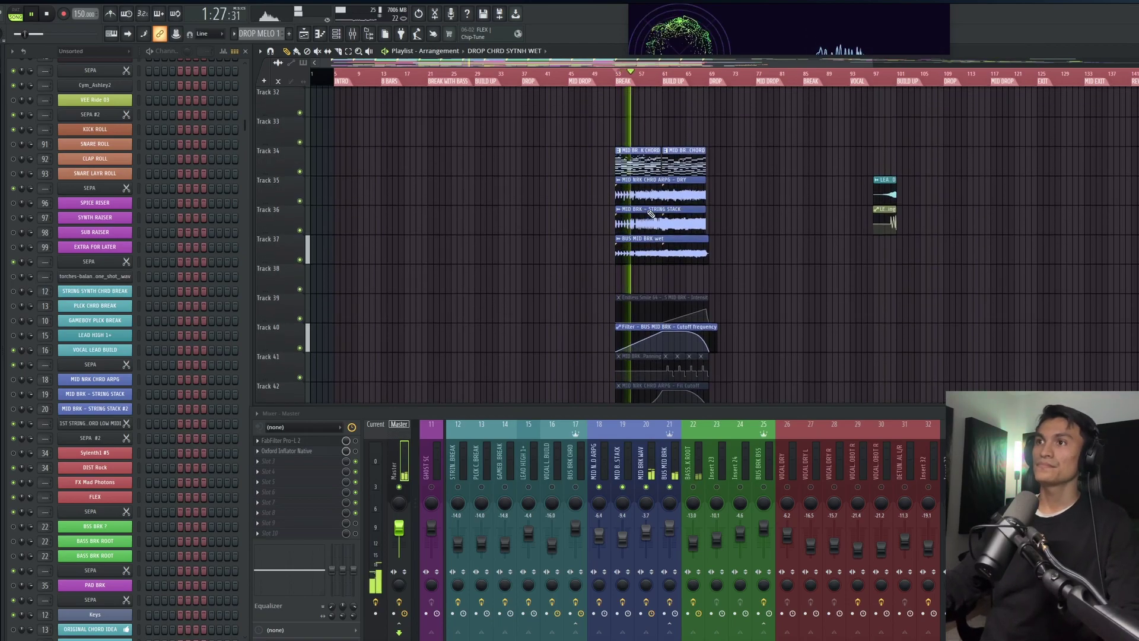
{"action": "scroll", "coordinate": [651, 213], "scroll_direction": "up", "scroll_amount": 1}
{"action": "scroll", "coordinate": [651, 214], "scroll_direction": "down", "scroll_amount": 1}
{"action": "scroll", "coordinate": [651, 213], "scroll_direction": "right", "scroll_amount": 1}
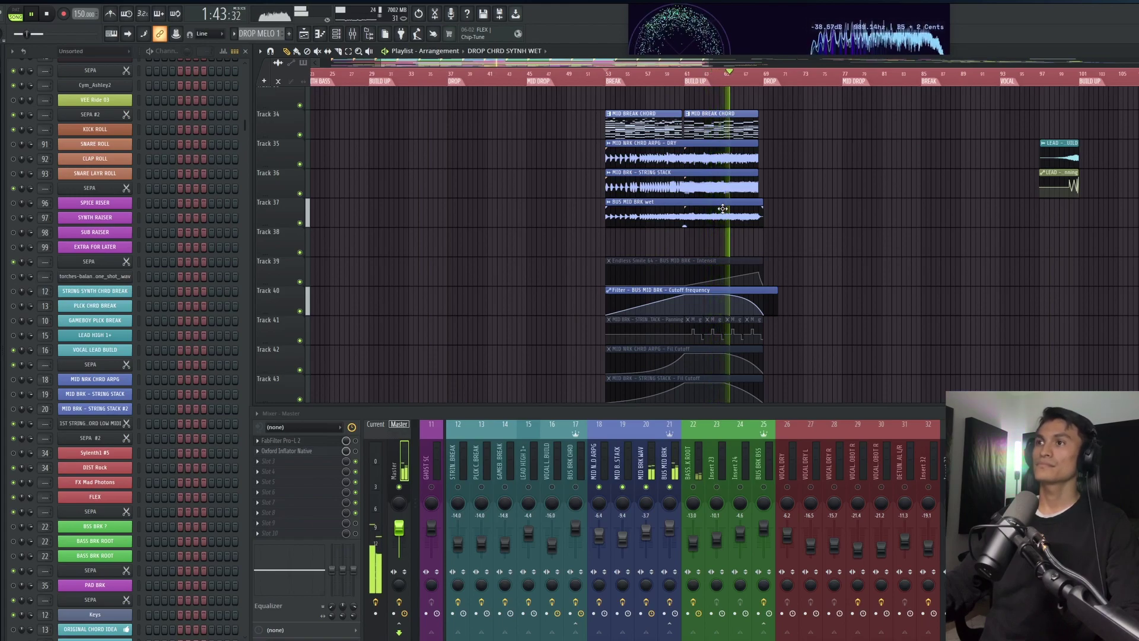
{"action": "key", "text": "space"}
- Play the middle break with all mixer tracks active from bar 53, then from bar 57 through the build-up to the drop
{"action": "scroll", "coordinate": [522, 271], "scroll_direction": "down", "scroll_amount": 5}
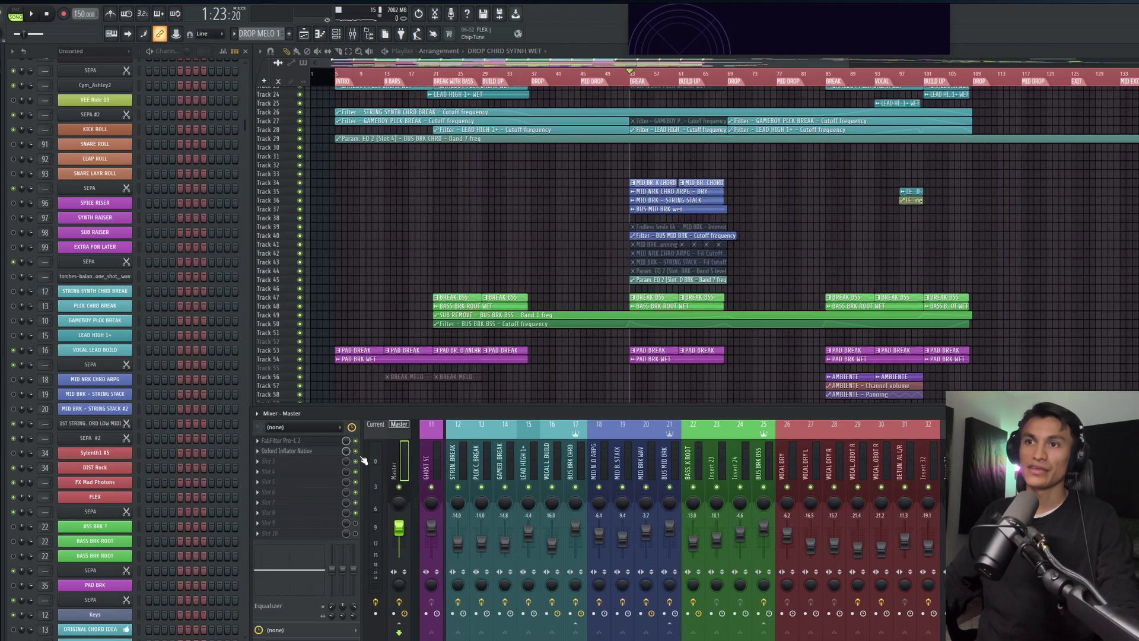
{"action": "key", "text": "space"}
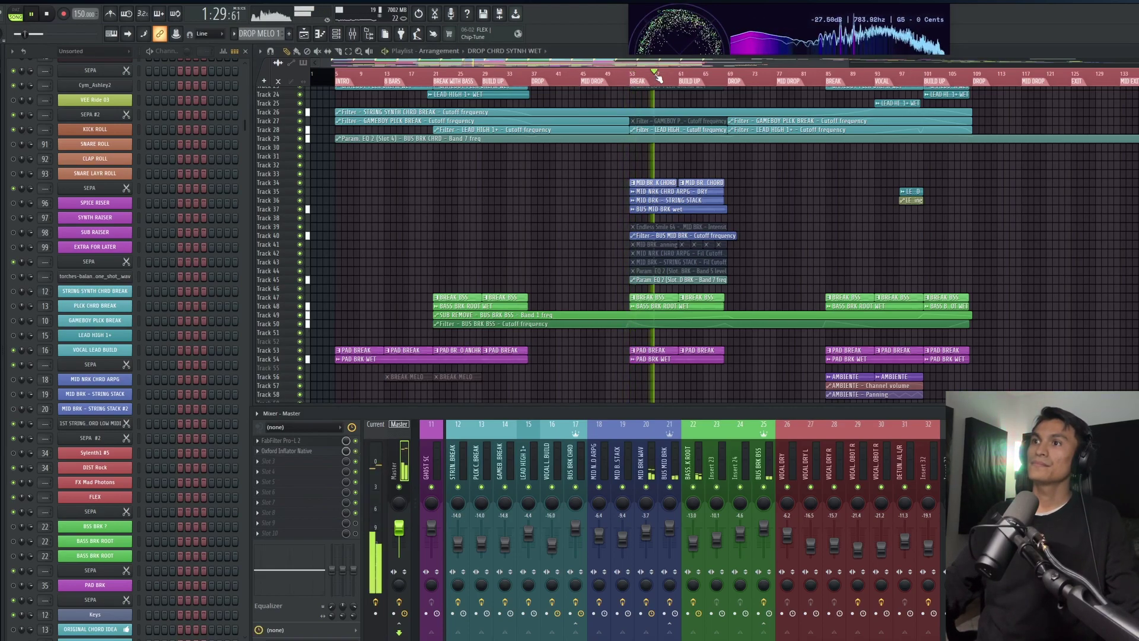
{"action": "left_click", "coordinate": [658, 77]}
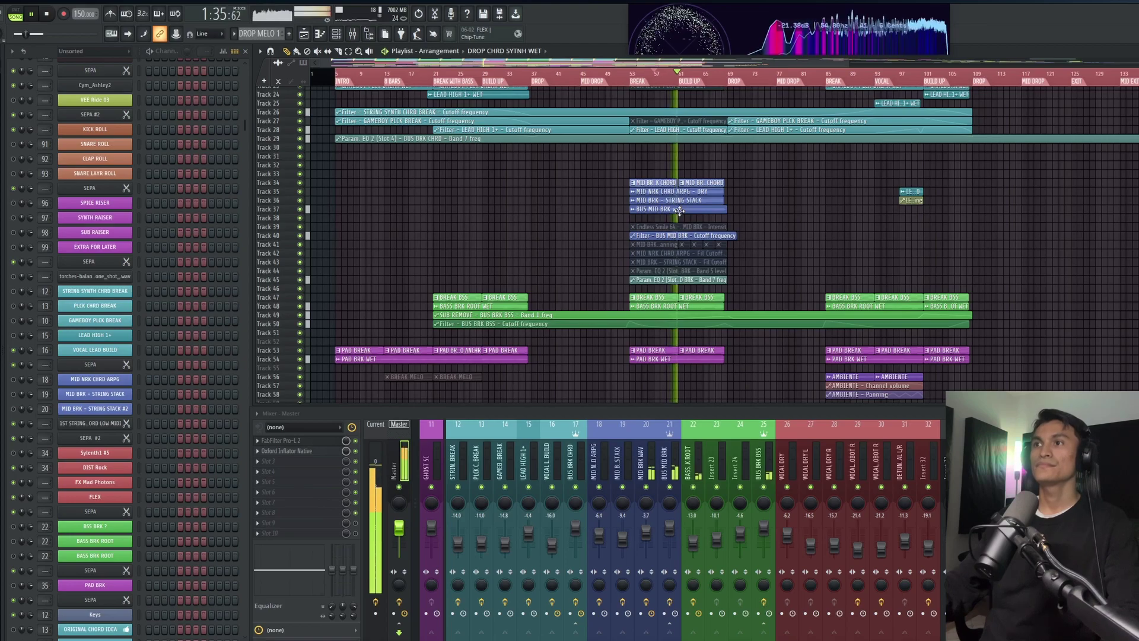
{"action": "scroll", "coordinate": [671, 229], "scroll_direction": "up", "scroll_amount": 1}
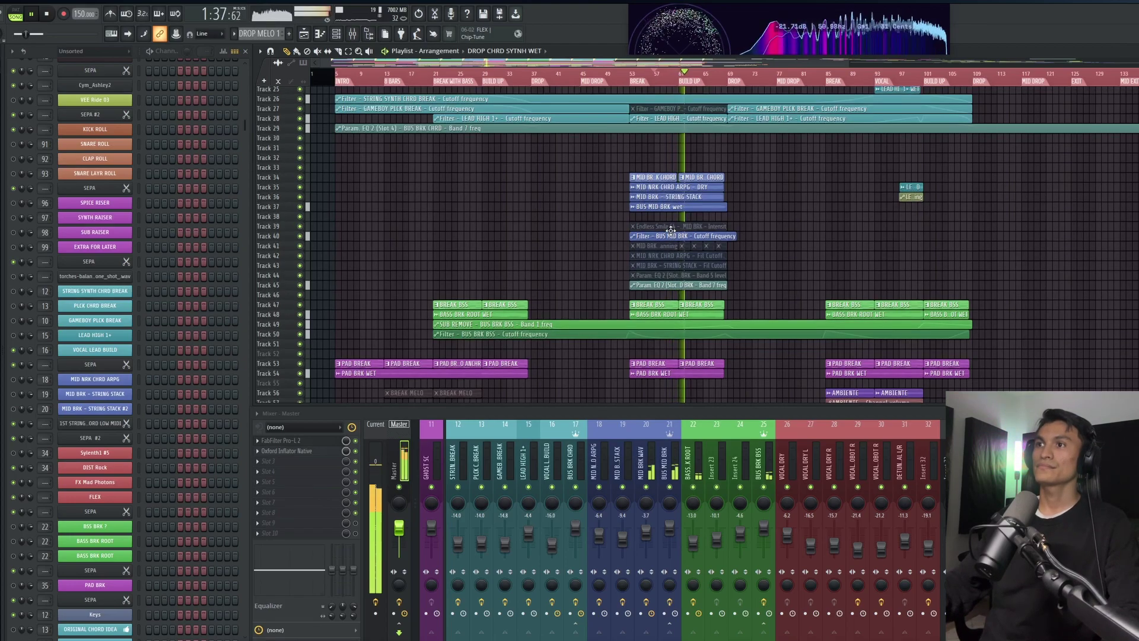
{"action": "scroll", "coordinate": [670, 230], "scroll_direction": "up", "scroll_amount": 2}
{"action": "scroll", "coordinate": [671, 230], "scroll_direction": "up", "scroll_amount": 1}
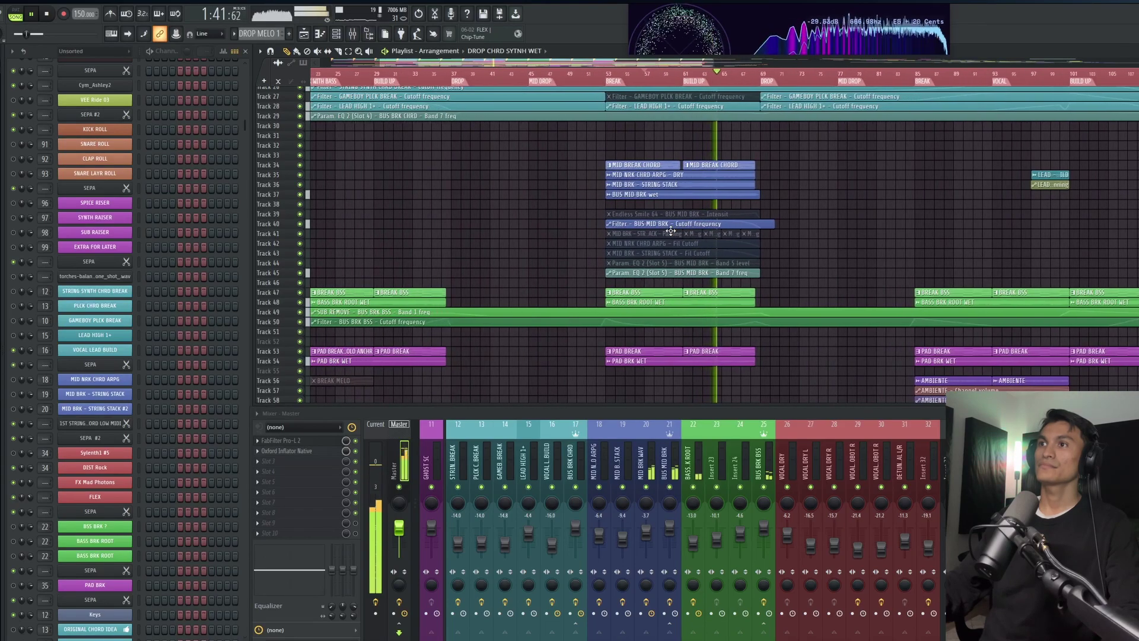
{"action": "scroll", "coordinate": [725, 230], "scroll_direction": "up", "scroll_amount": 2}
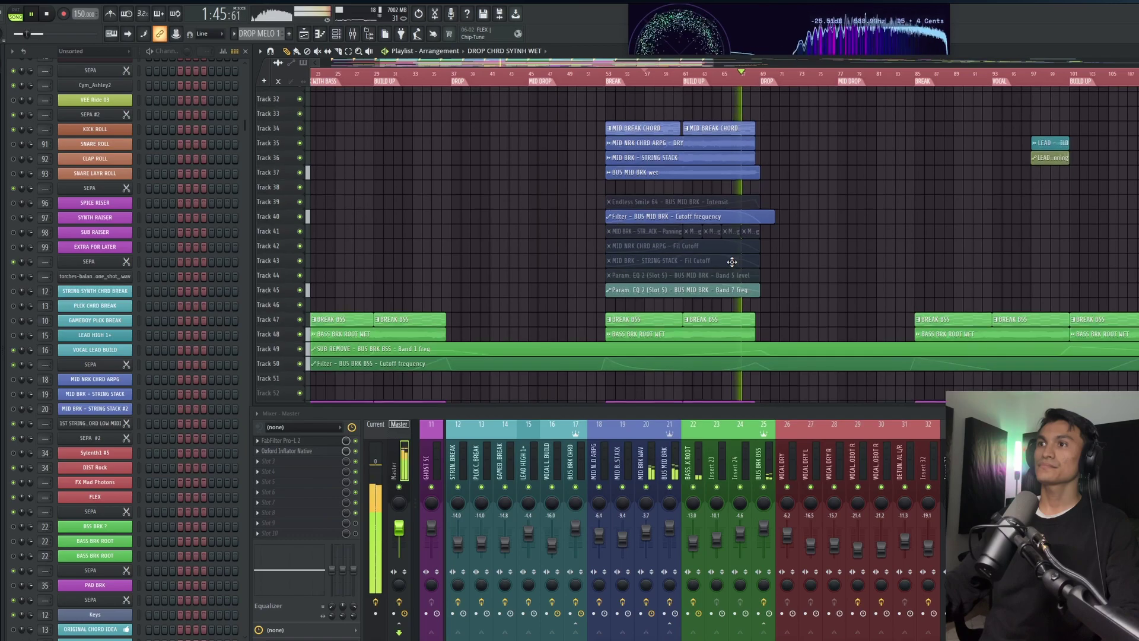
{"action": "scroll", "coordinate": [732, 261], "scroll_direction": "up", "scroll_amount": 1}
{"action": "scroll", "coordinate": [732, 262], "scroll_direction": "up", "scroll_amount": 2}
{"action": "scroll", "coordinate": [732, 262], "scroll_direction": "up", "scroll_amount": 1}
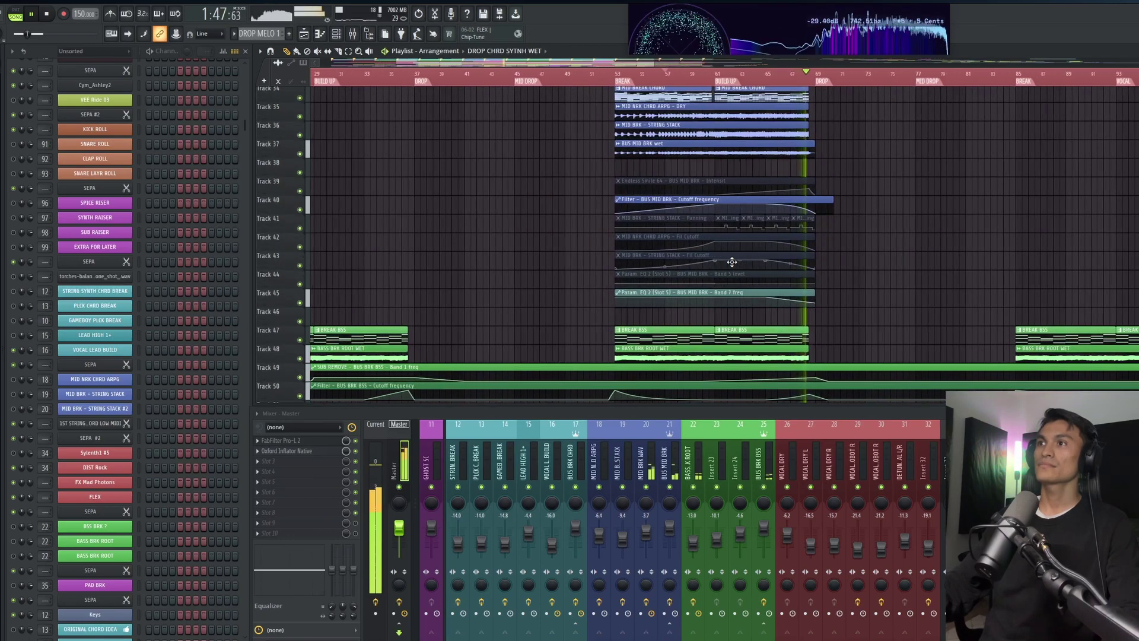
{"action": "scroll", "coordinate": [732, 261], "scroll_direction": "up", "scroll_amount": 2}
{"action": "key", "text": "space"}
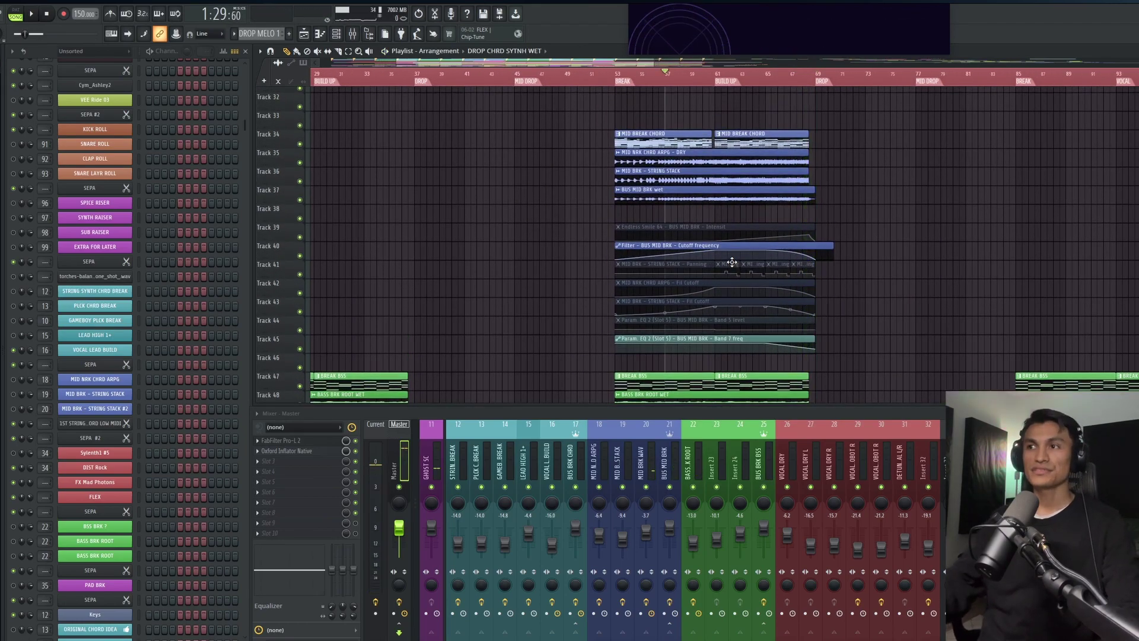
- Select the BUS MID BRK mixer track and examine the middle break's filter, panning and EQ automation clips on Tracks 39 to 45
{"action": "left_click", "coordinate": [668, 465]}
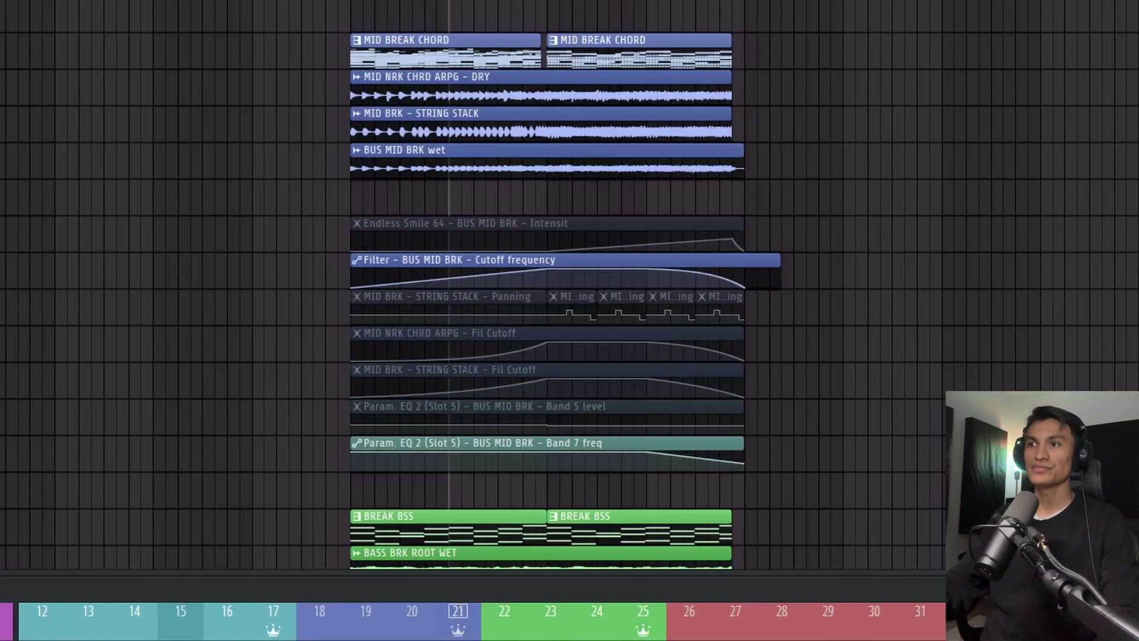
{"action": "scroll", "coordinate": [542, 301], "scroll_direction": "up", "scroll_amount": 3}
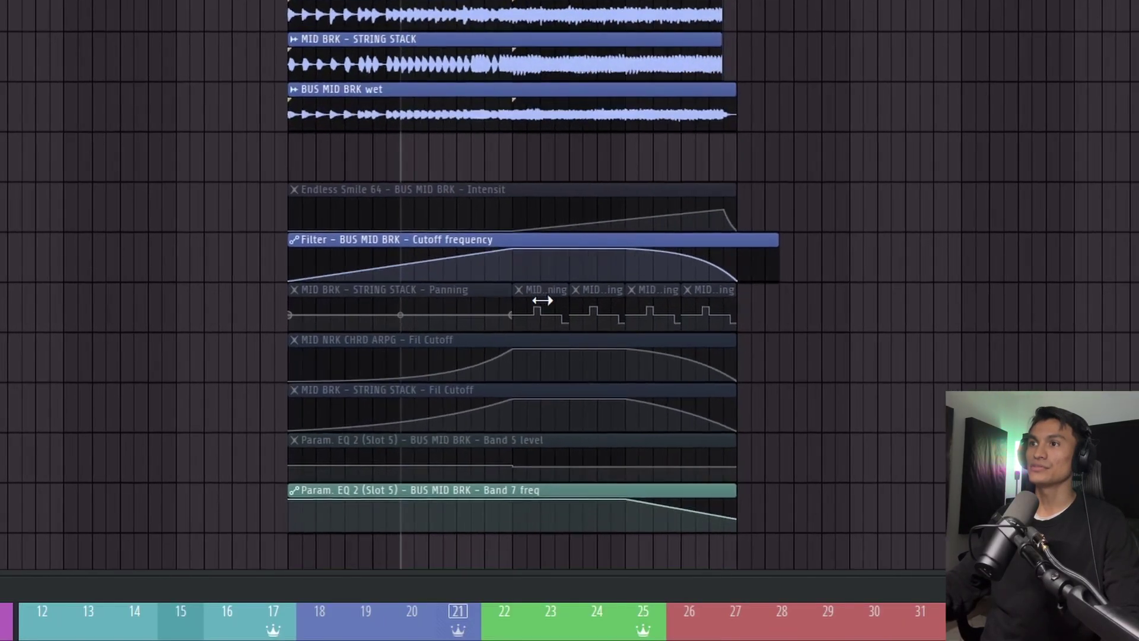
{"action": "scroll", "coordinate": [439, 462], "scroll_direction": "down", "scroll_amount": 1}
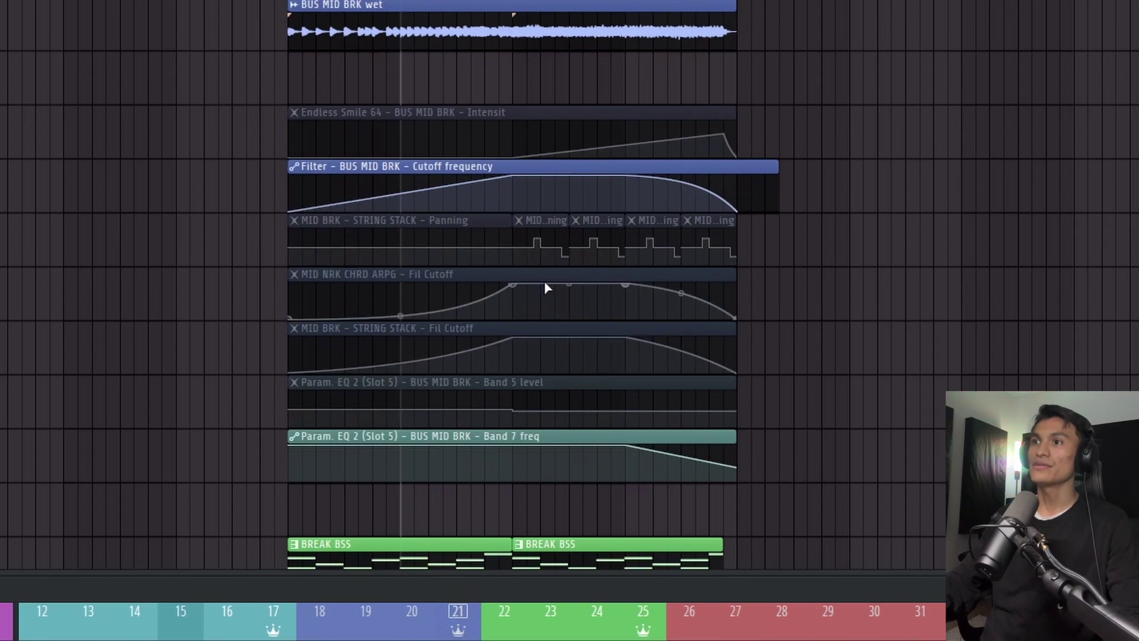
{"action": "scroll", "coordinate": [544, 280], "scroll_direction": "down", "scroll_amount": 2}
{"action": "scroll", "coordinate": [544, 282], "scroll_direction": "down", "scroll_amount": 5}
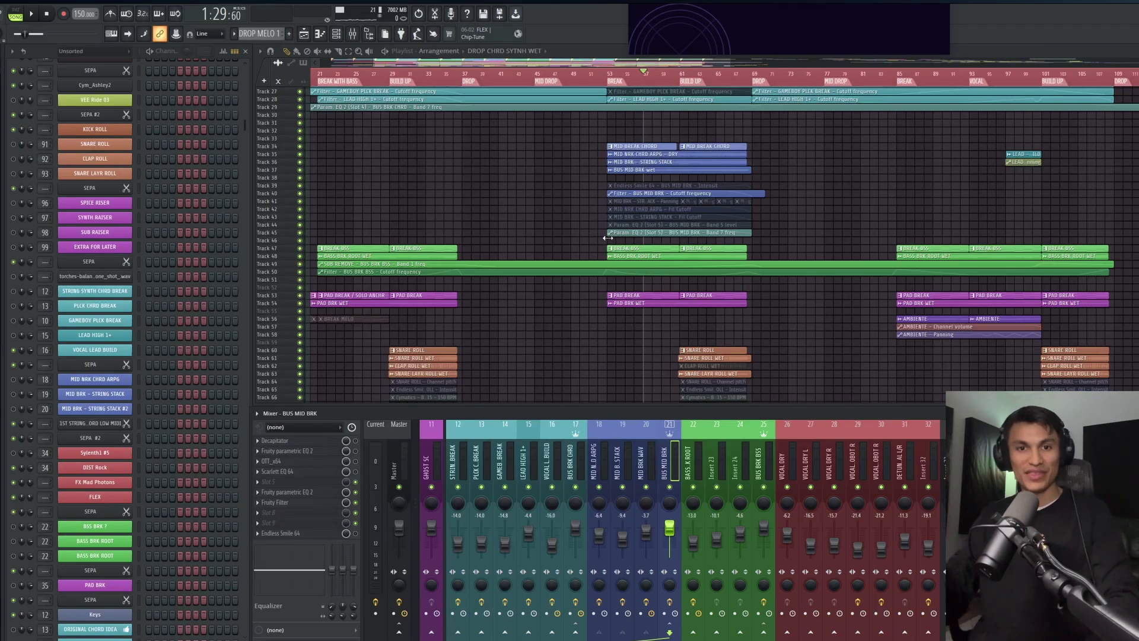
- Unmute all the VOCAL DRY clips along Track 87 of the playlist
{"action": "scroll", "coordinate": [614, 237], "scroll_direction": "up", "scroll_amount": 2}
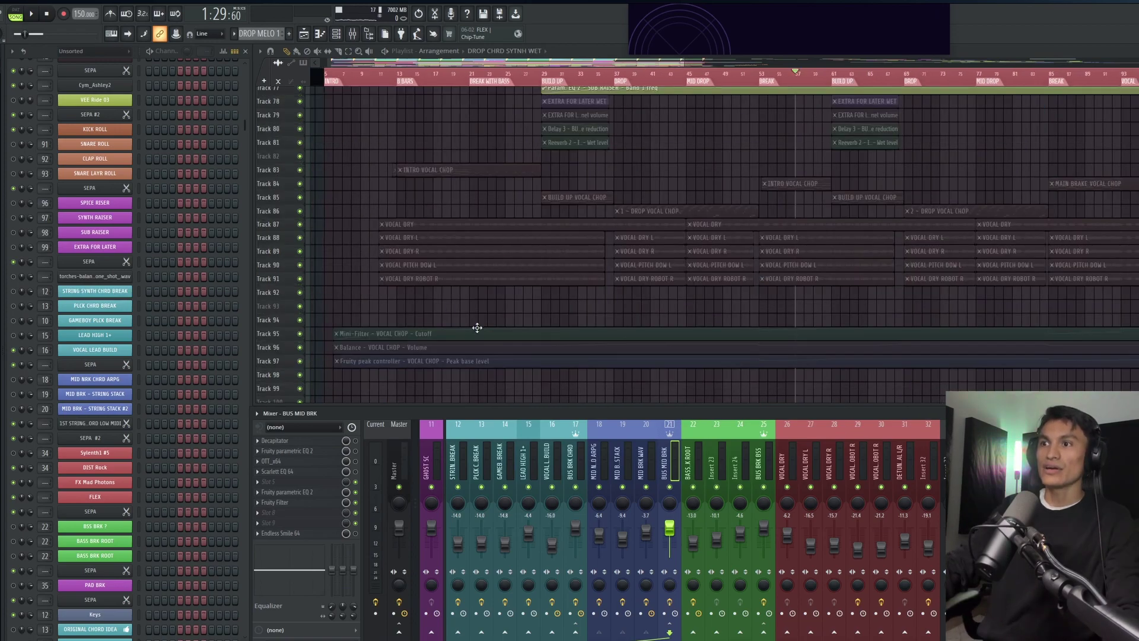
{"action": "scroll", "coordinate": [480, 329], "scroll_direction": "down", "scroll_amount": 3}
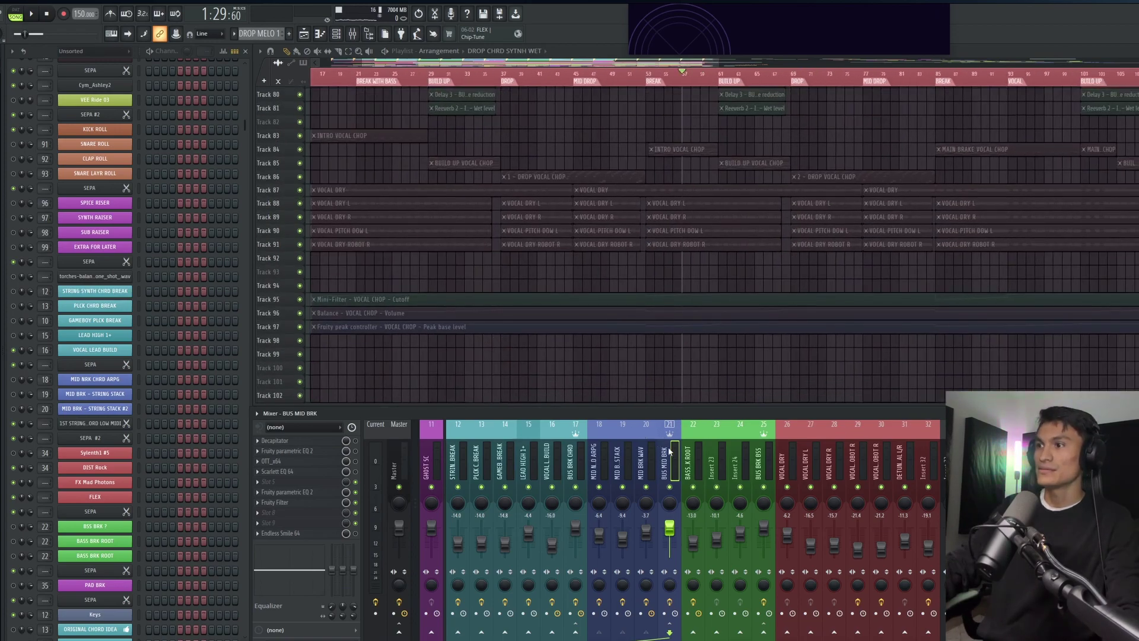
{"action": "scroll", "coordinate": [894, 479], "scroll_direction": "down", "scroll_amount": 8}
{"action": "scroll", "coordinate": [894, 480], "scroll_direction": "down", "scroll_amount": 3}
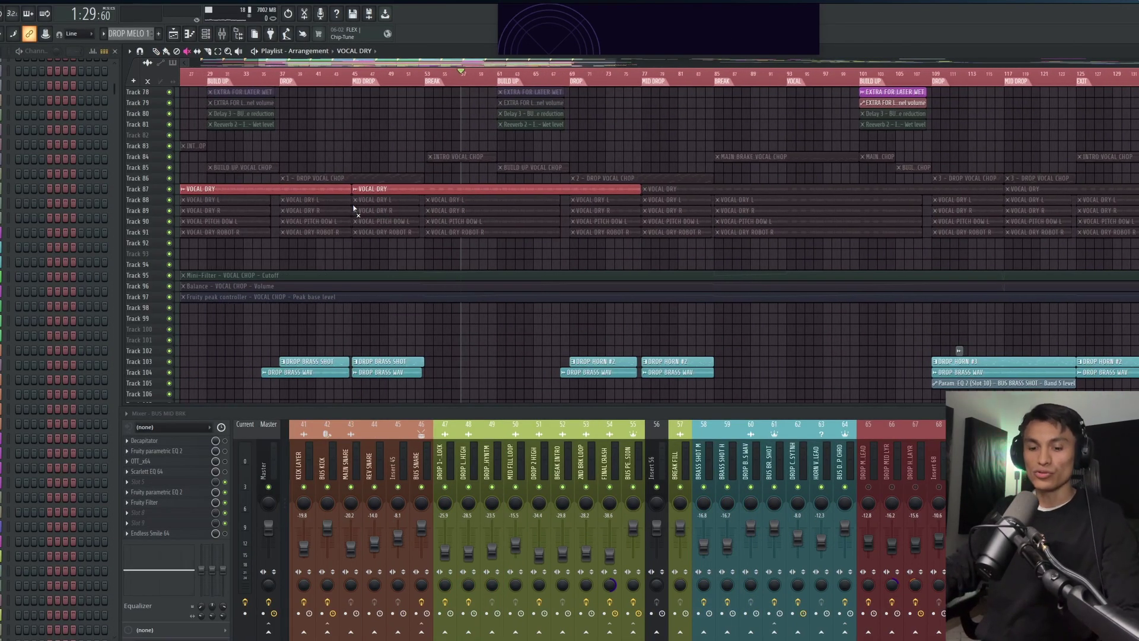
{"action": "scroll", "coordinate": [354, 207], "scroll_direction": "down", "scroll_amount": 5}
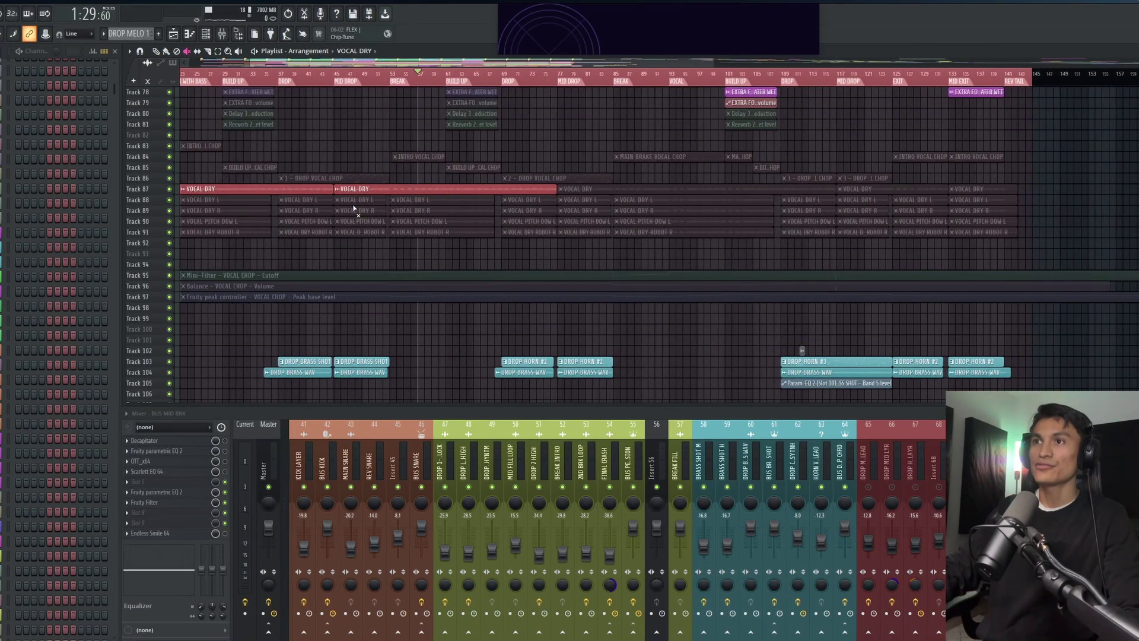
{"action": "scroll", "coordinate": [354, 208], "scroll_direction": "down", "scroll_amount": 1}
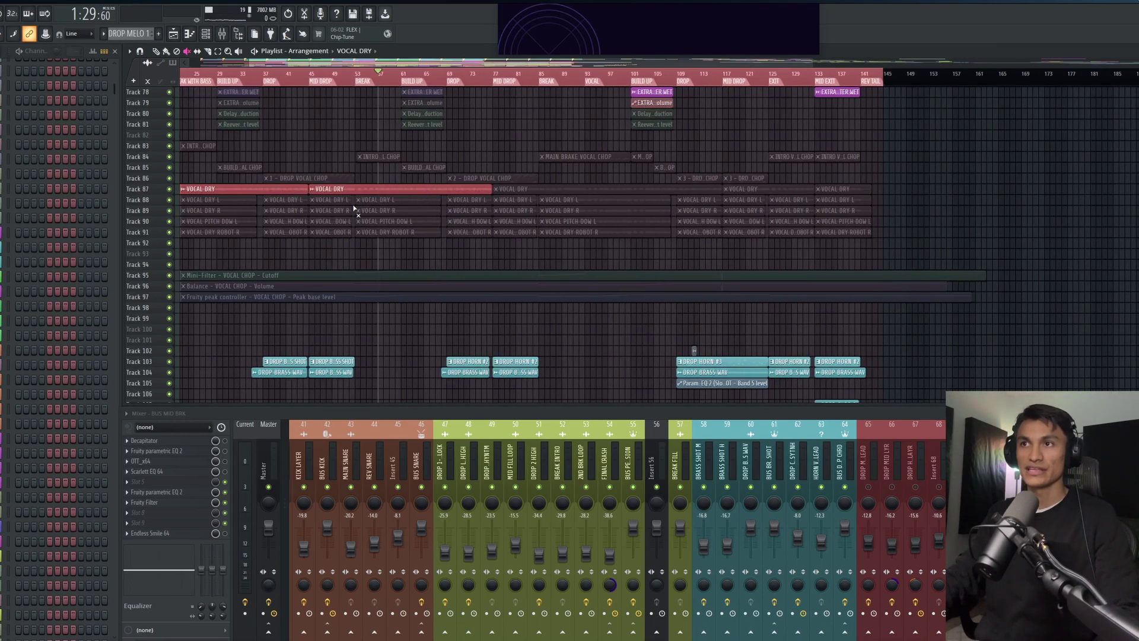
{"action": "scroll", "coordinate": [354, 208], "scroll_direction": "left", "scroll_amount": 4}
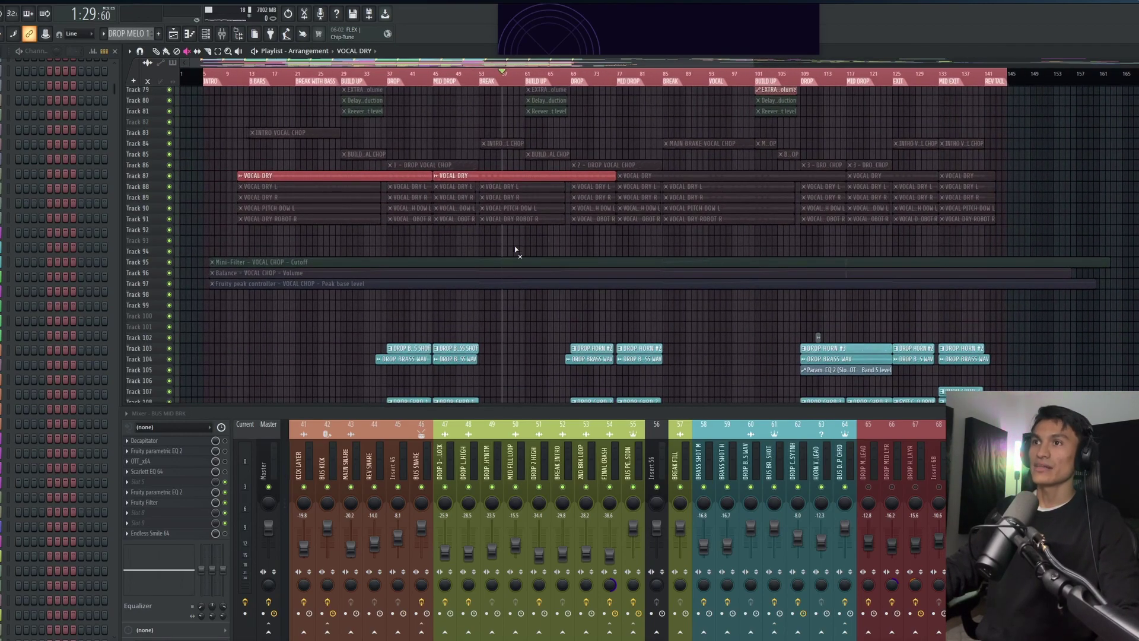
{"action": "scroll", "coordinate": [514, 245], "scroll_direction": "up", "scroll_amount": 1}
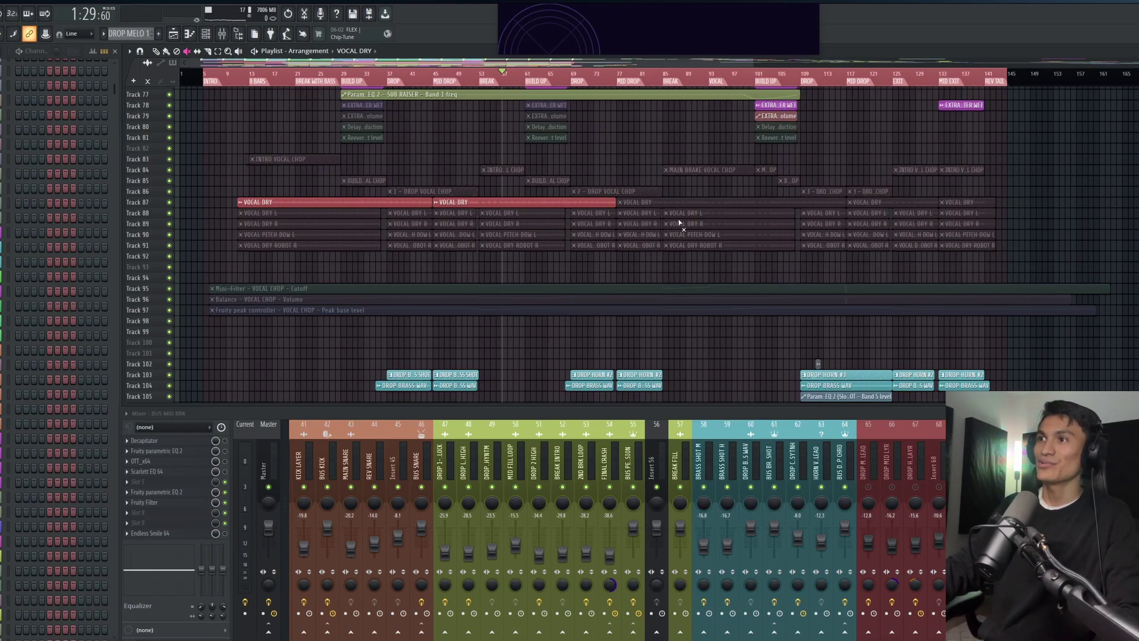
{"action": "left_click", "coordinate": [693, 205], "text": "ctrl+shift"}
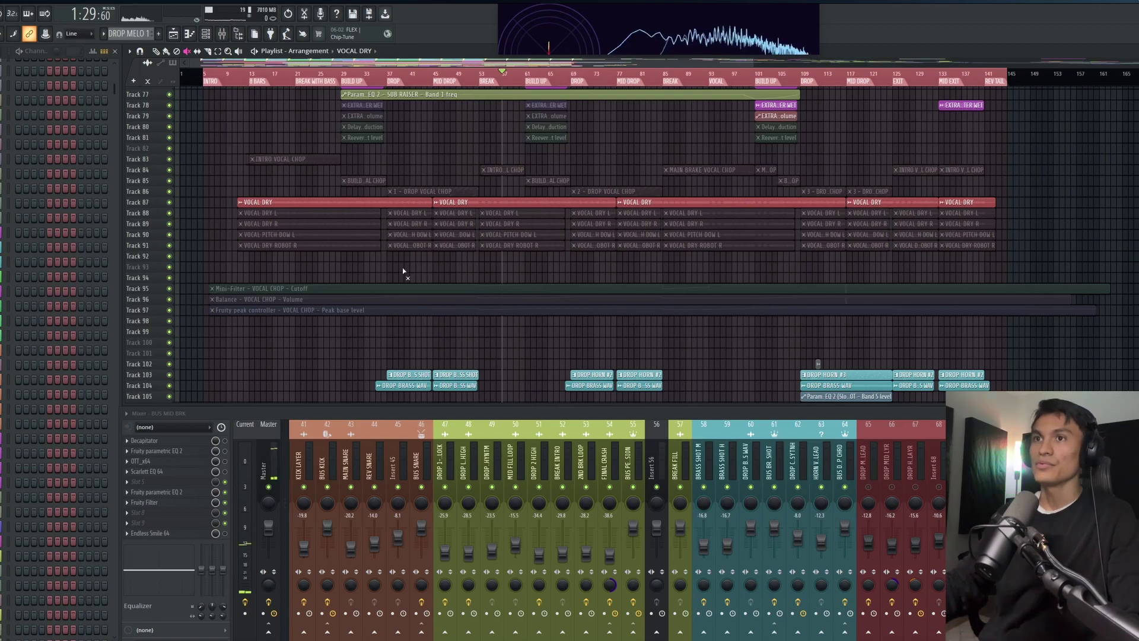
- Mute the dry vocal's Track 87 and play the song from bar 68 into the second drop without it
{"action": "left_click", "coordinate": [169, 203]}
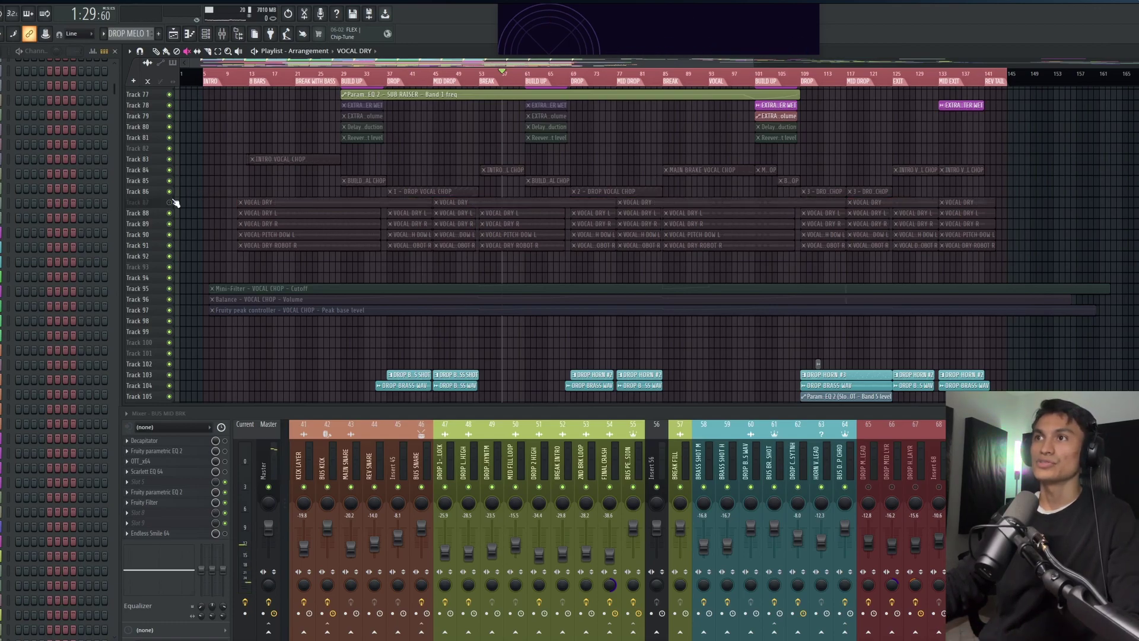
{"action": "key", "text": "space"}
{"action": "left_click", "coordinate": [567, 76]}
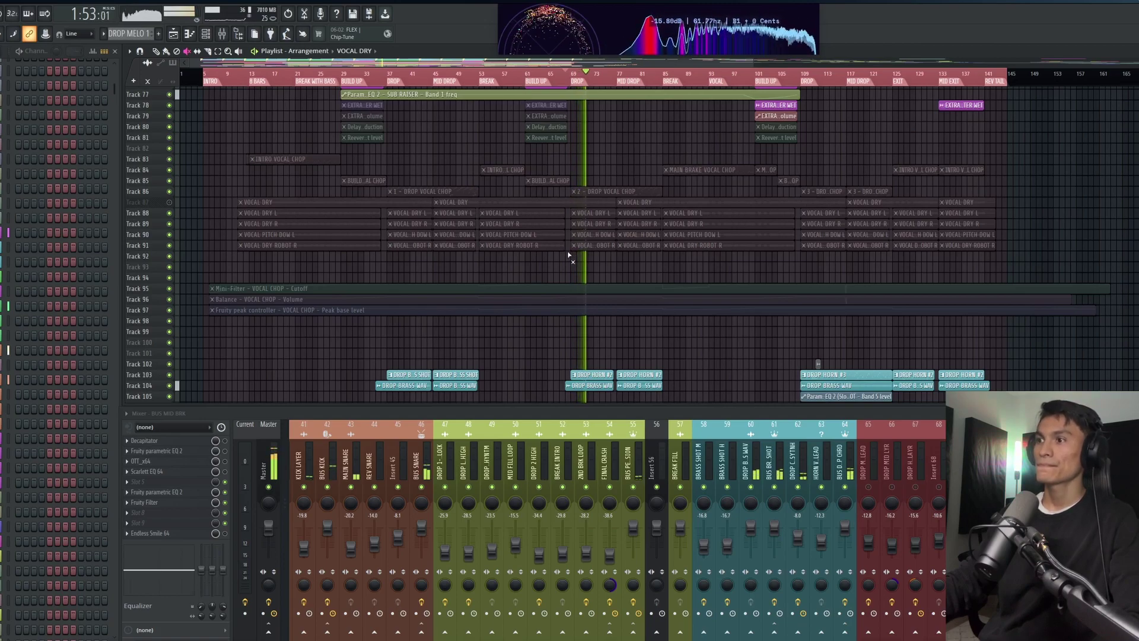
{"action": "key", "text": "space"}
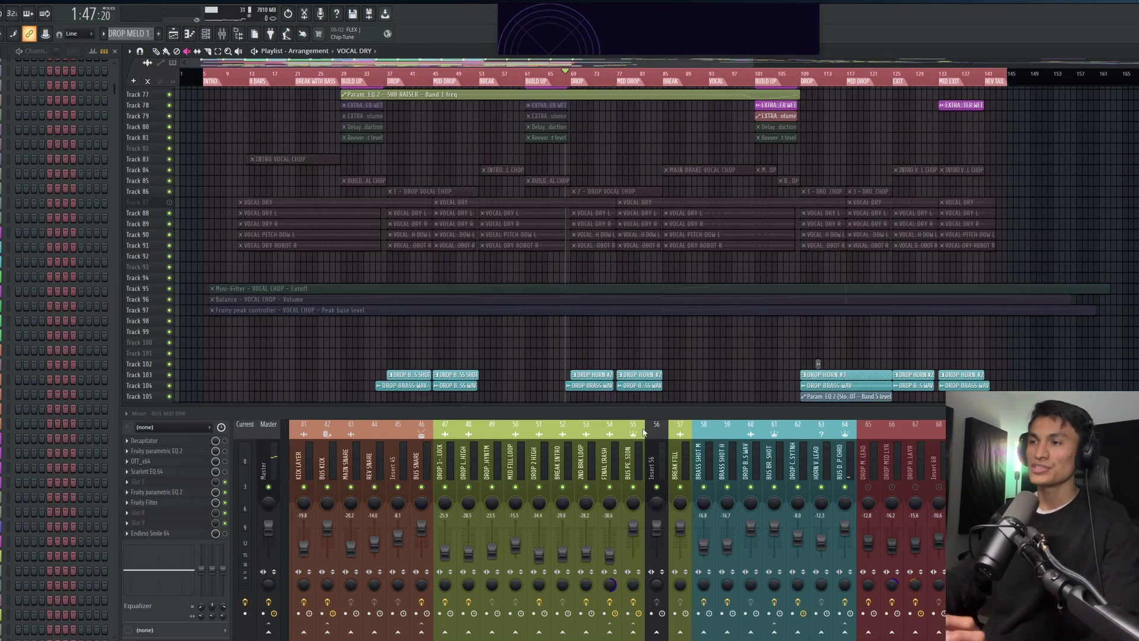
- Select the BUS VOCAL CHOP mixer track to show its effect chain
{"action": "scroll", "coordinate": [594, 466], "scroll_direction": "up", "scroll_amount": 10}
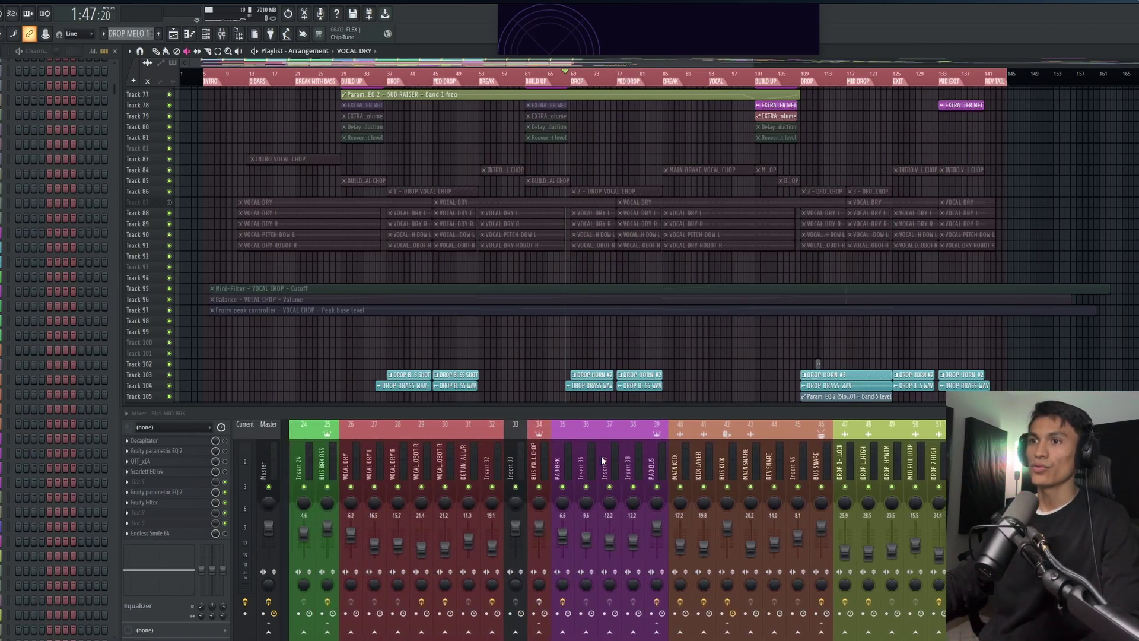
{"action": "left_click", "coordinate": [579, 475]}
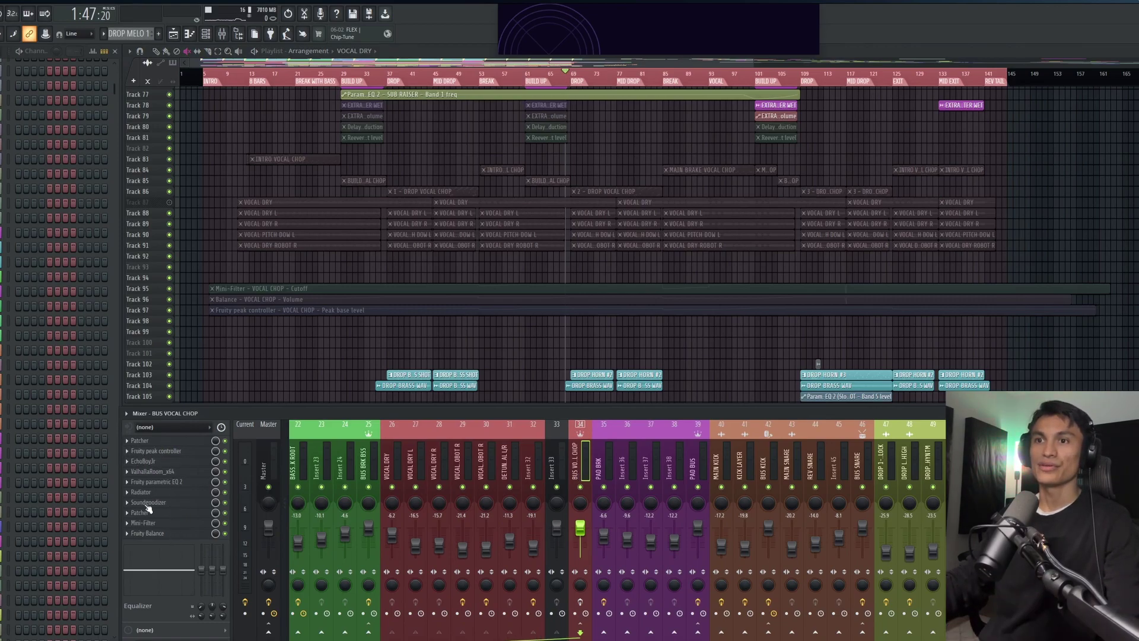
- Turn Track 87 back on and play the song with the dry vocal from the BUILD UP marker at bar 61
{"action": "scroll", "coordinate": [283, 266], "scroll_direction": "up", "scroll_amount": 2}
{"action": "left_click", "coordinate": [169, 181]}
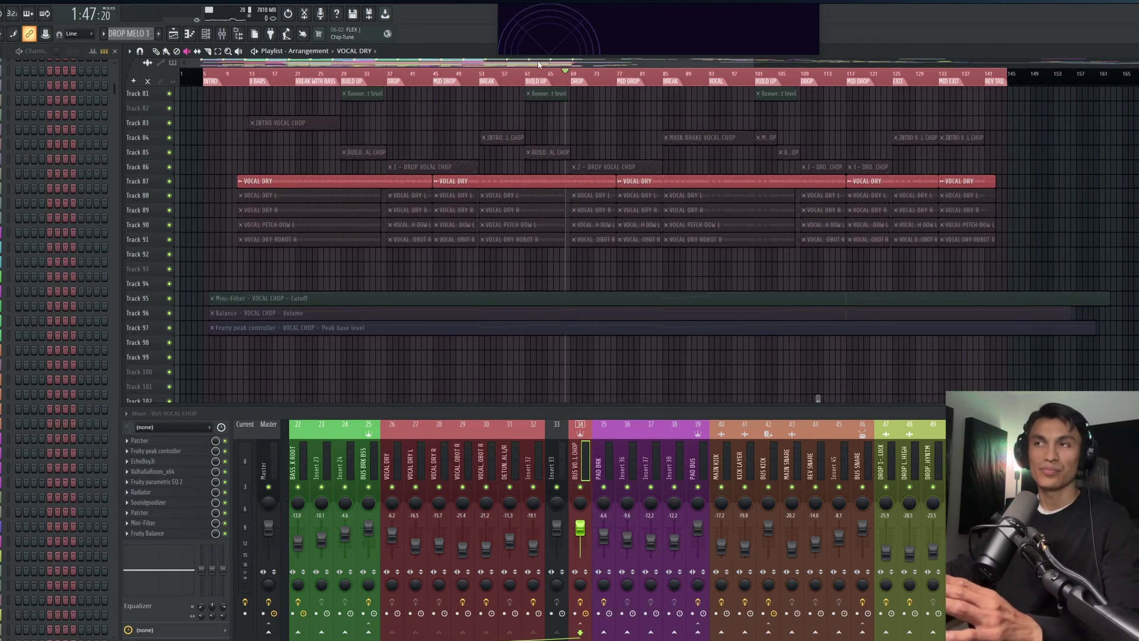
{"action": "left_click", "coordinate": [527, 77]}
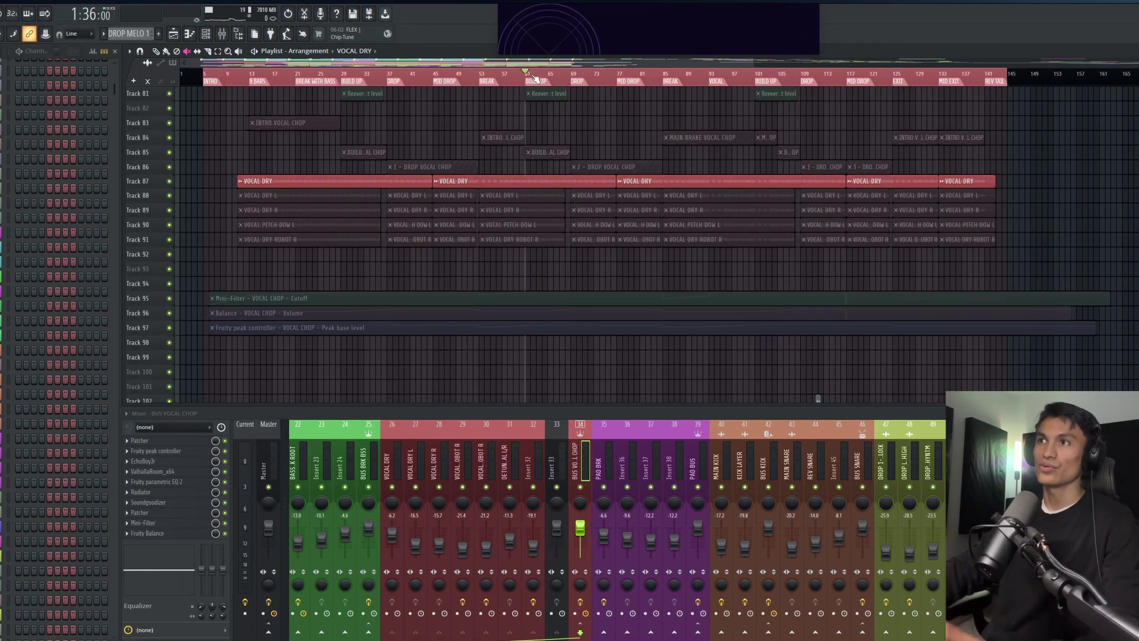
{"action": "key", "text": "space"}
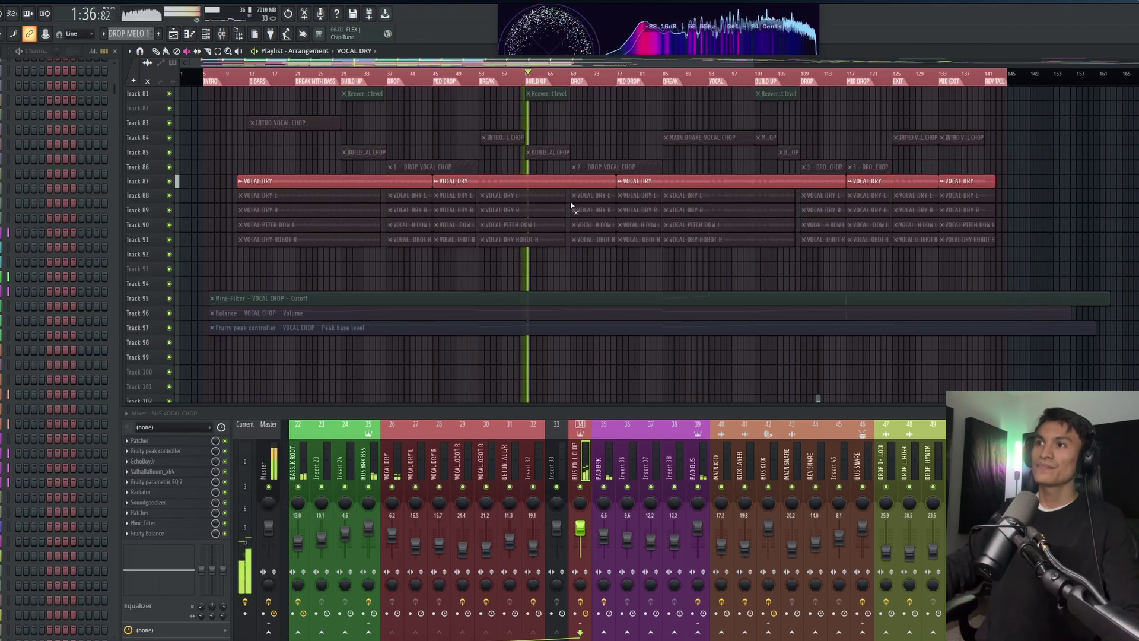
{"action": "scroll", "coordinate": [571, 207], "scroll_direction": "up", "scroll_amount": 2}
{"action": "scroll", "coordinate": [571, 206], "scroll_direction": "up", "scroll_amount": 4}
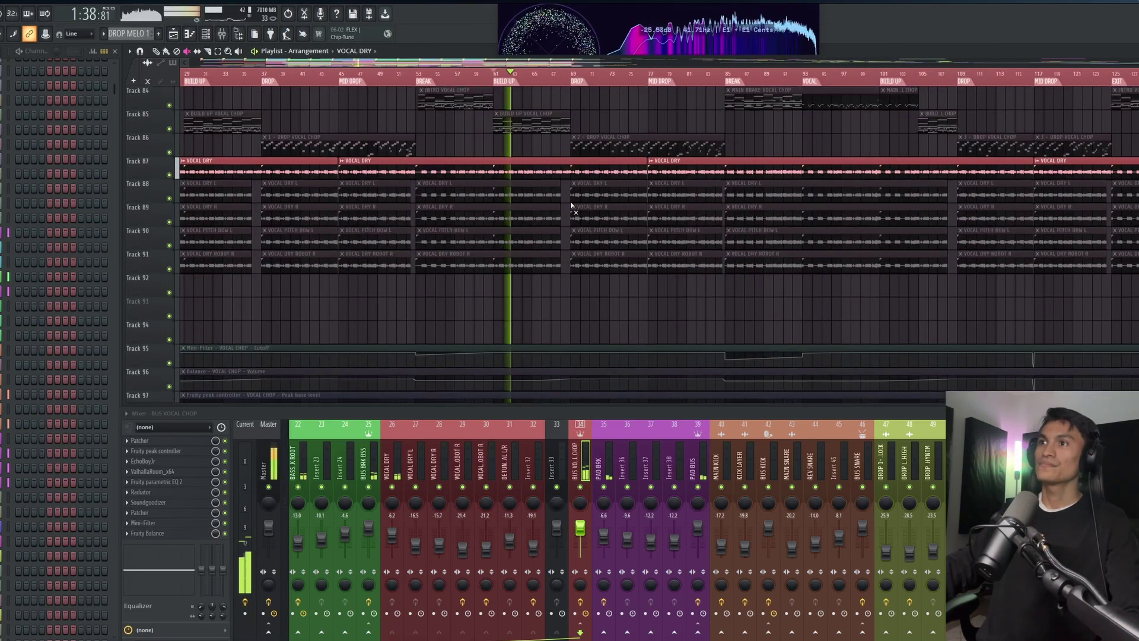
{"action": "scroll", "coordinate": [571, 206], "scroll_direction": "down", "scroll_amount": 2}
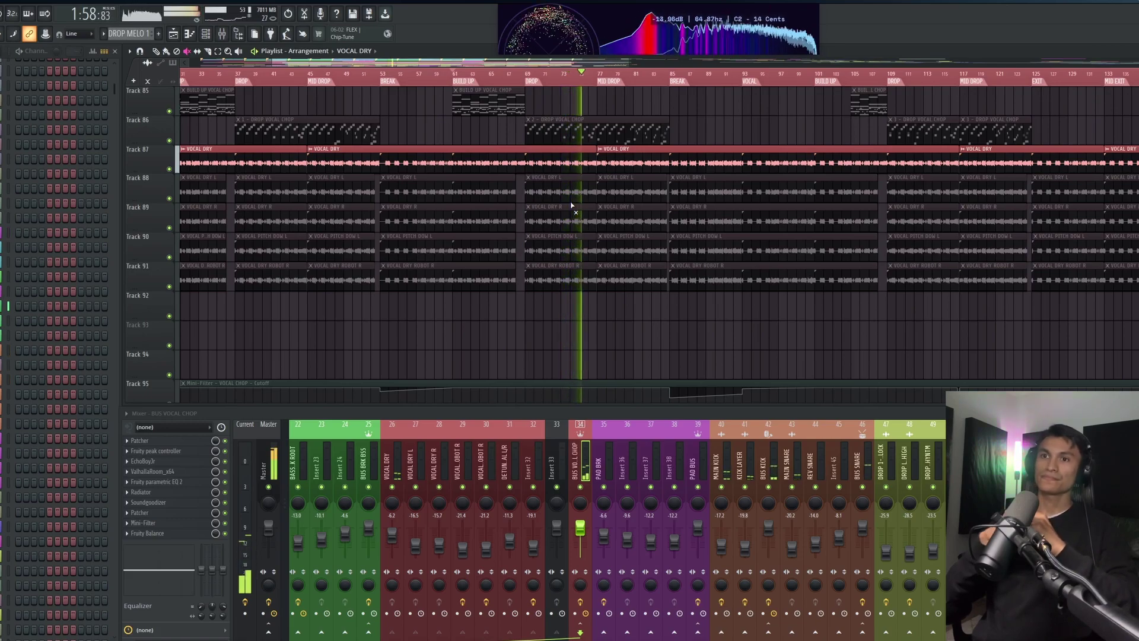
- Examine the Mini-Filter effect on BUS VOCAL CHOP in the middle of the playlist during playback and close it
{"action": "left_click", "coordinate": [165, 525]}
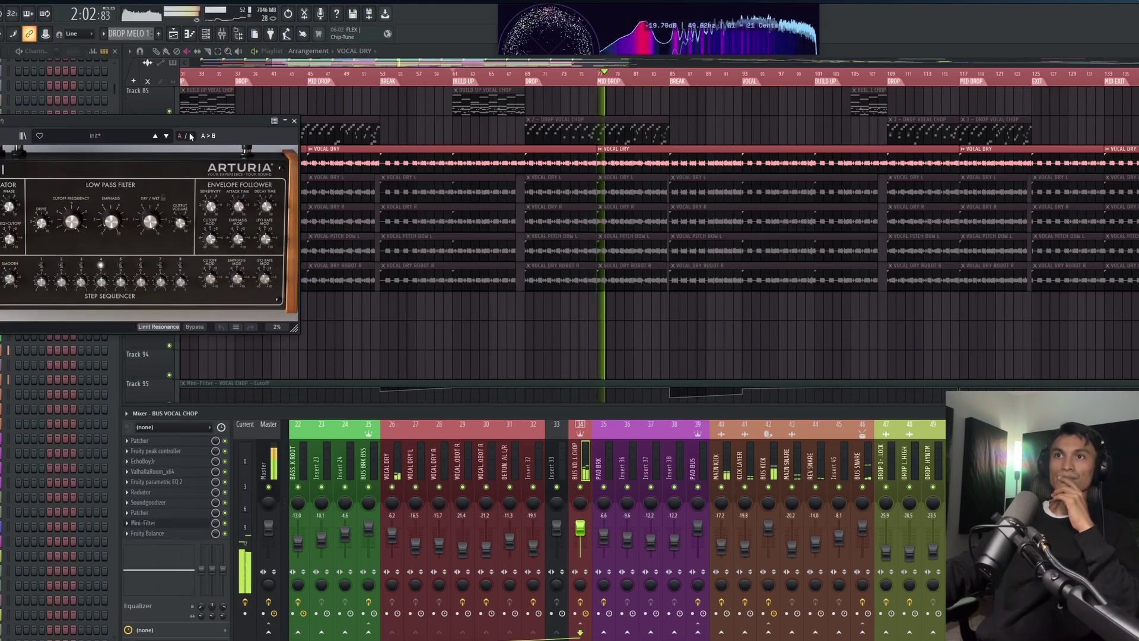
{"action": "left_click_drag", "start_coordinate": [198, 121], "coordinate": [729, 146]}
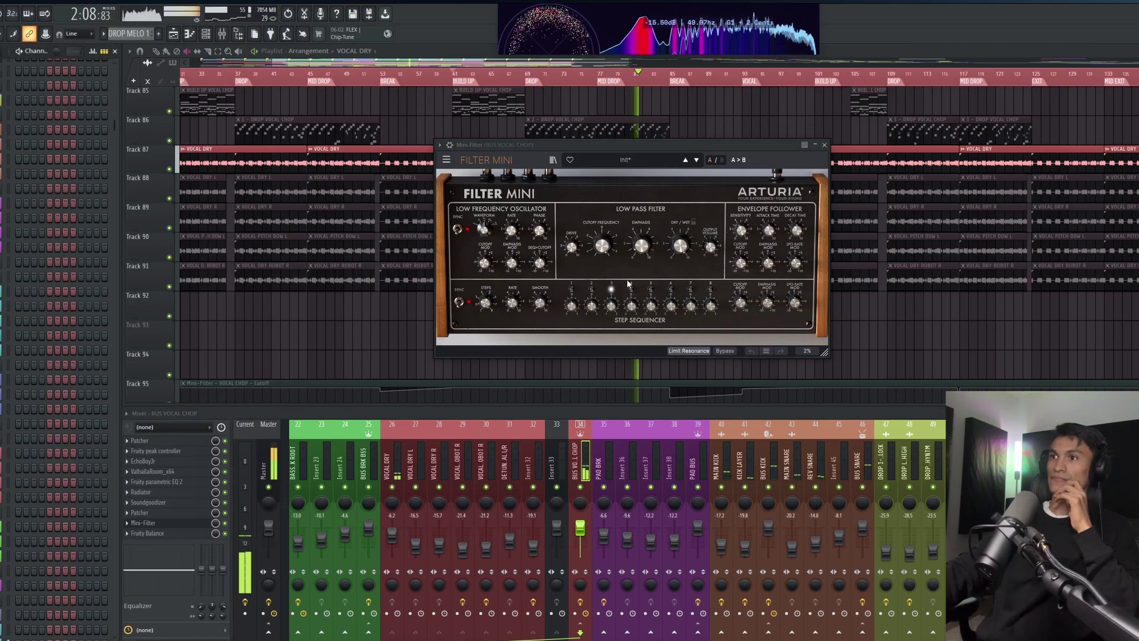
{"action": "left_click", "coordinate": [825, 145]}
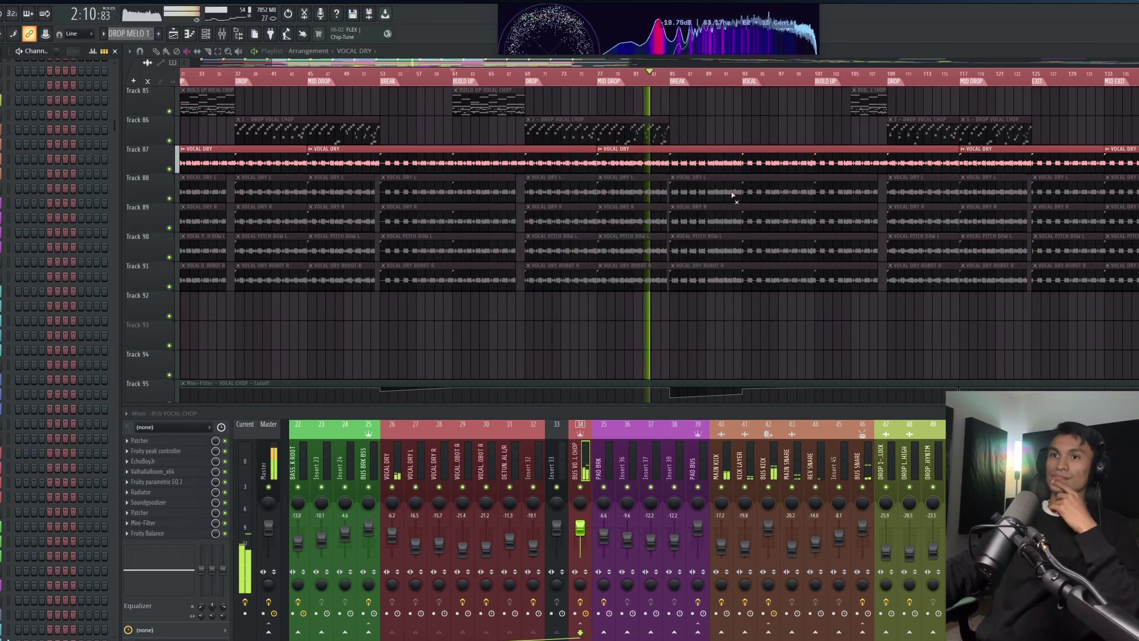
- Examine the Radiator effect on BUS VOCAL CHOP with its Vocal Warmer preset and close it
{"action": "left_click", "coordinate": [172, 492]}
{"action": "left_click_drag", "start_coordinate": [198, 123], "coordinate": [742, 173]}
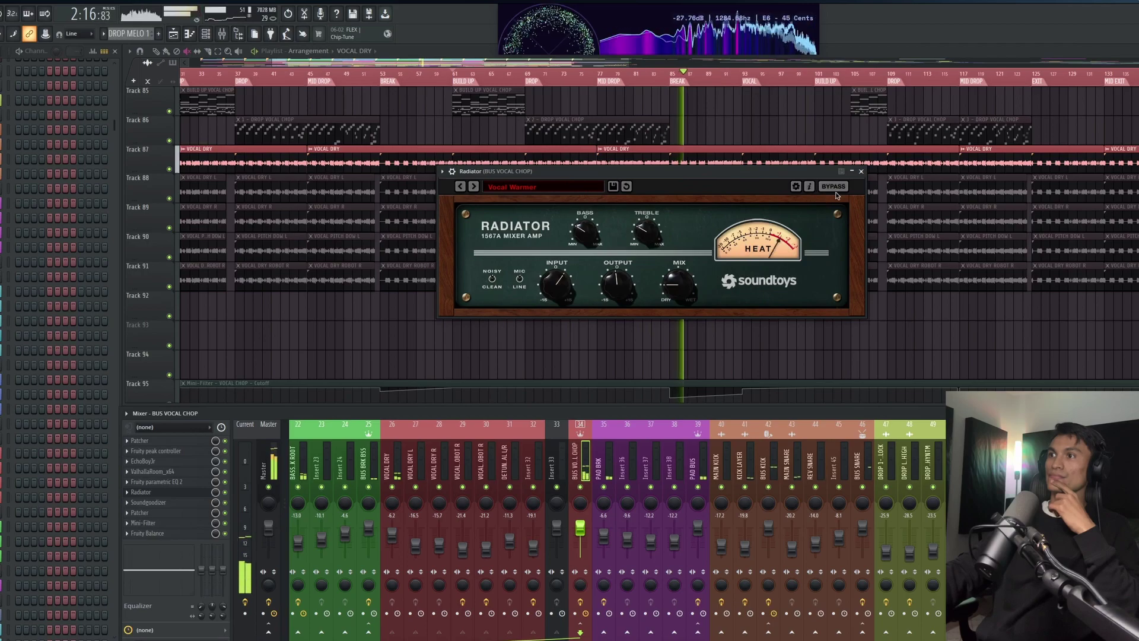
{"action": "left_click", "coordinate": [861, 171]}
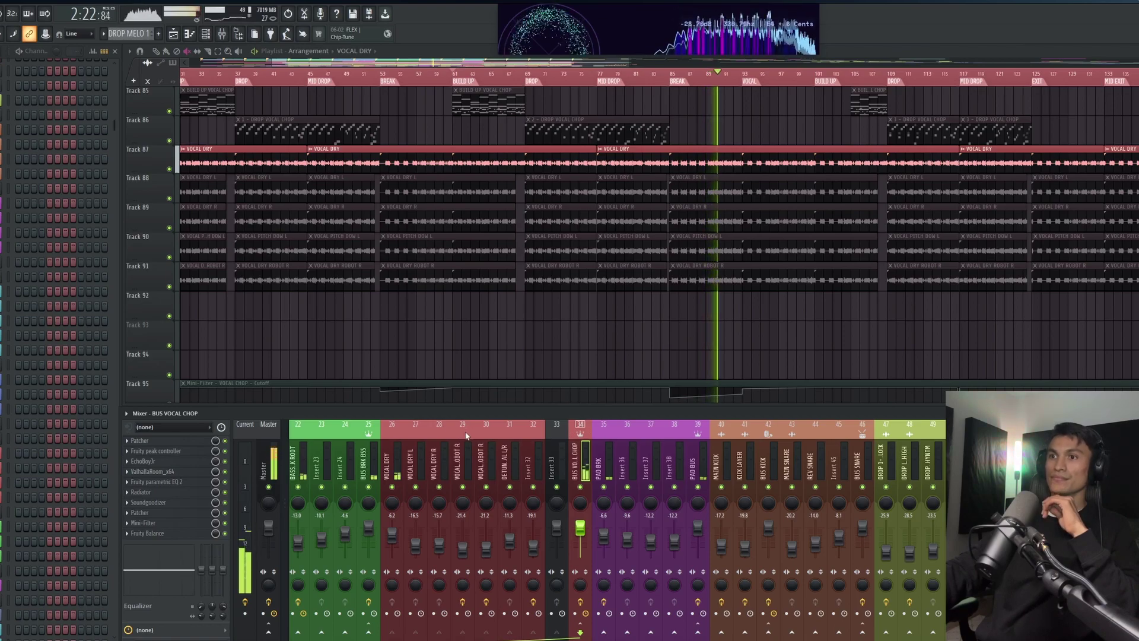
- Check the VOCAL DRY and BUS VOCAL CHOP mixer tracks and continue playback from the BUILD UP marker at bar 101 and from bar 105
{"action": "left_click", "coordinate": [393, 451]}
{"action": "left_click", "coordinate": [574, 464]}
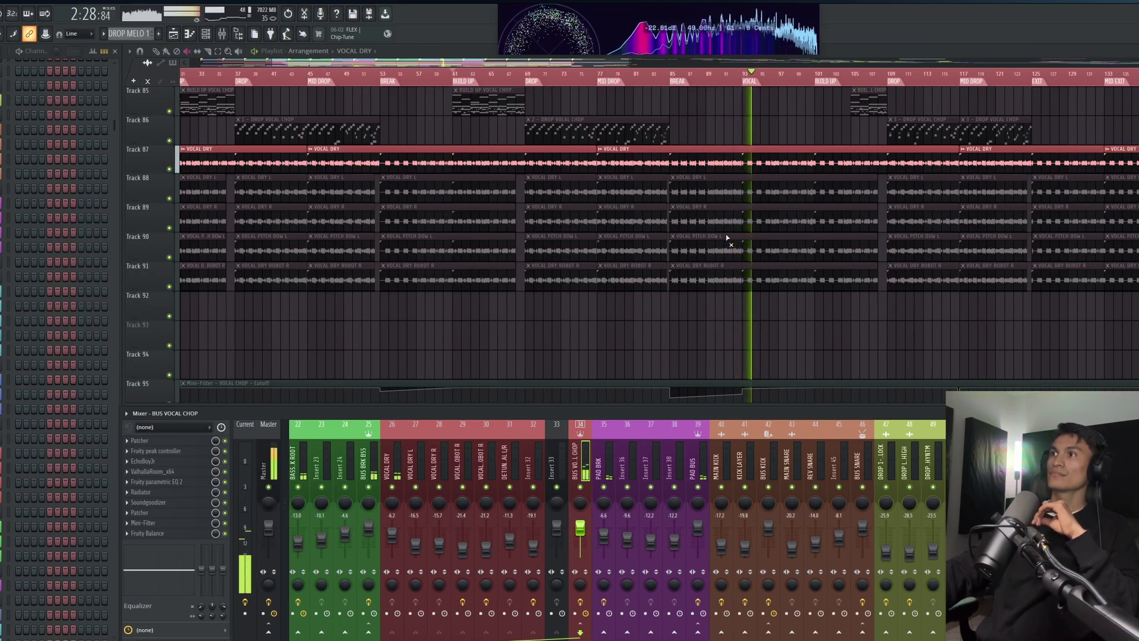
{"action": "left_click", "coordinate": [817, 80]}
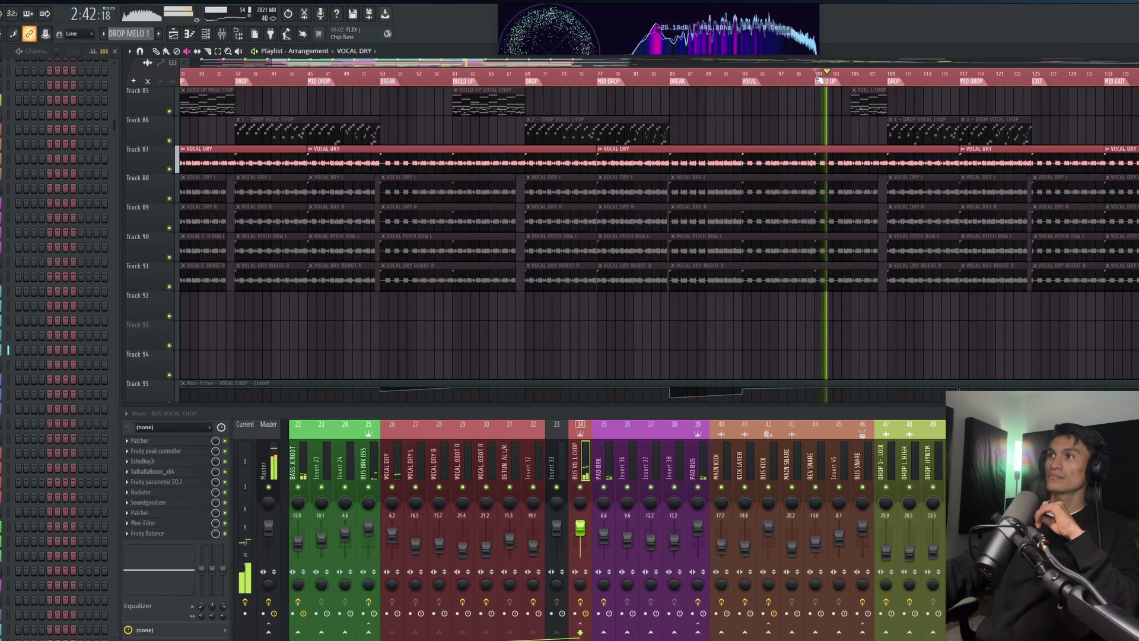
{"action": "left_click", "coordinate": [854, 79]}
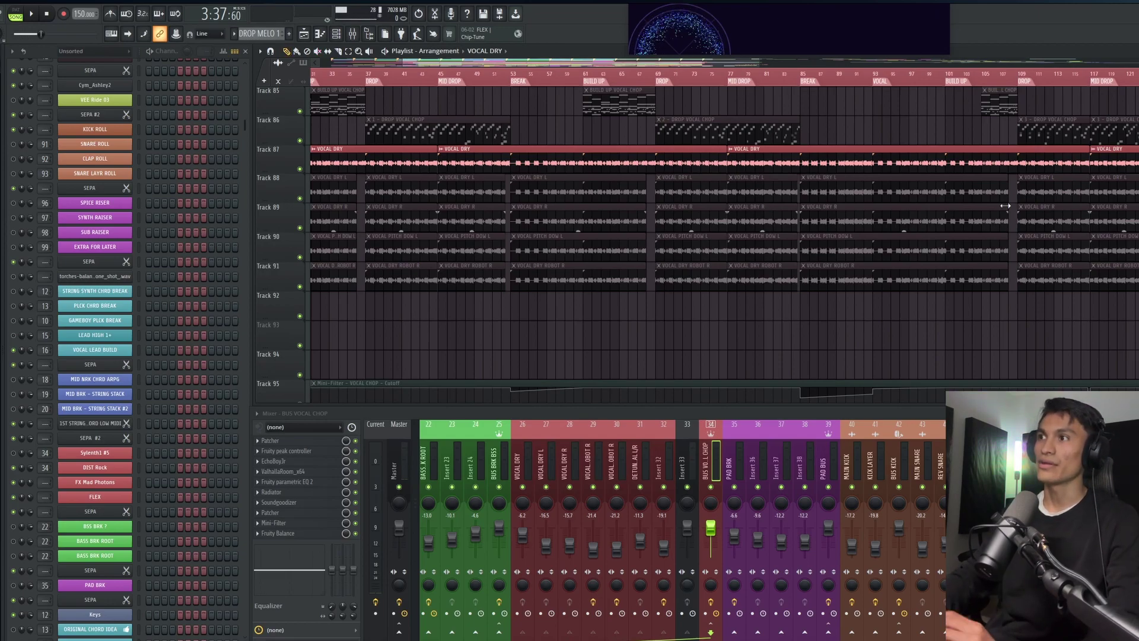
- Look over the playlist's riser, pad, bass and chord layers from Track 81 up to Track 13
{"action": "scroll", "coordinate": [1005, 206], "scroll_direction": "up", "scroll_amount": 6}
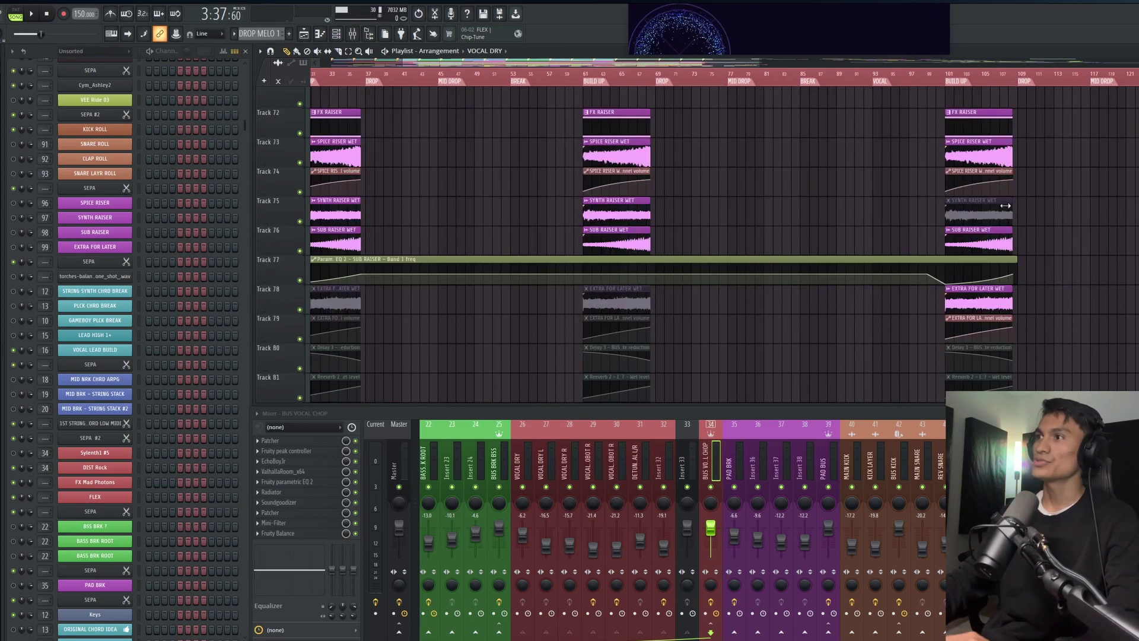
{"action": "scroll", "coordinate": [1005, 205], "scroll_direction": "up", "scroll_amount": 3}
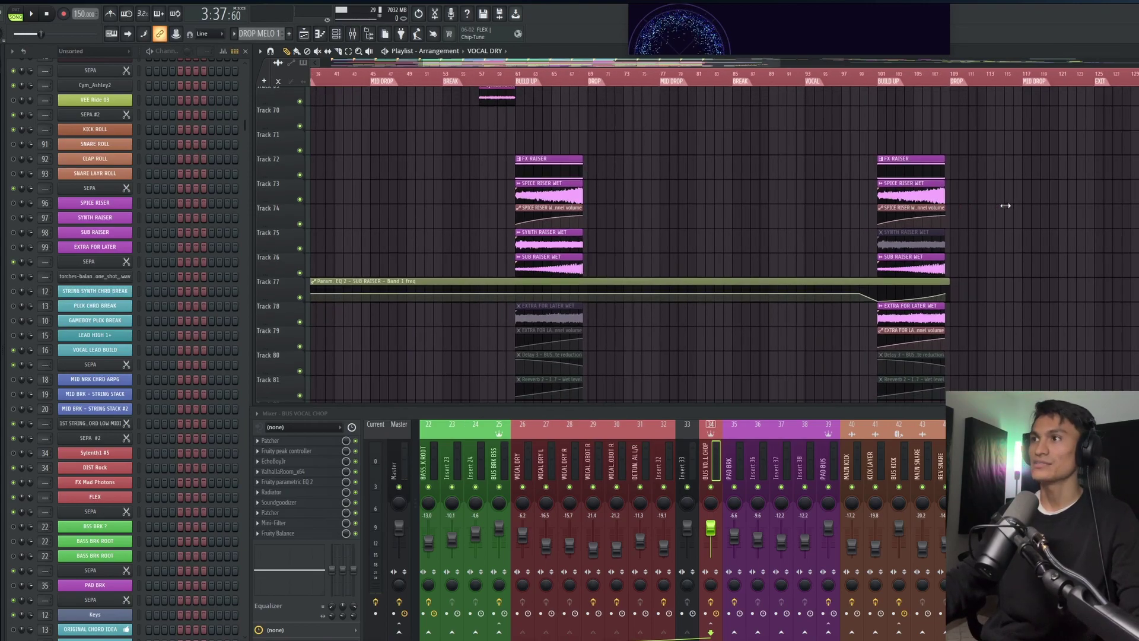
{"action": "scroll", "coordinate": [598, 224], "scroll_direction": "up", "scroll_amount": 4}
{"action": "scroll", "coordinate": [600, 223], "scroll_direction": "up", "scroll_amount": 4}
{"action": "scroll", "coordinate": [600, 223], "scroll_direction": "down", "scroll_amount": 4, "text": "ctrl"}
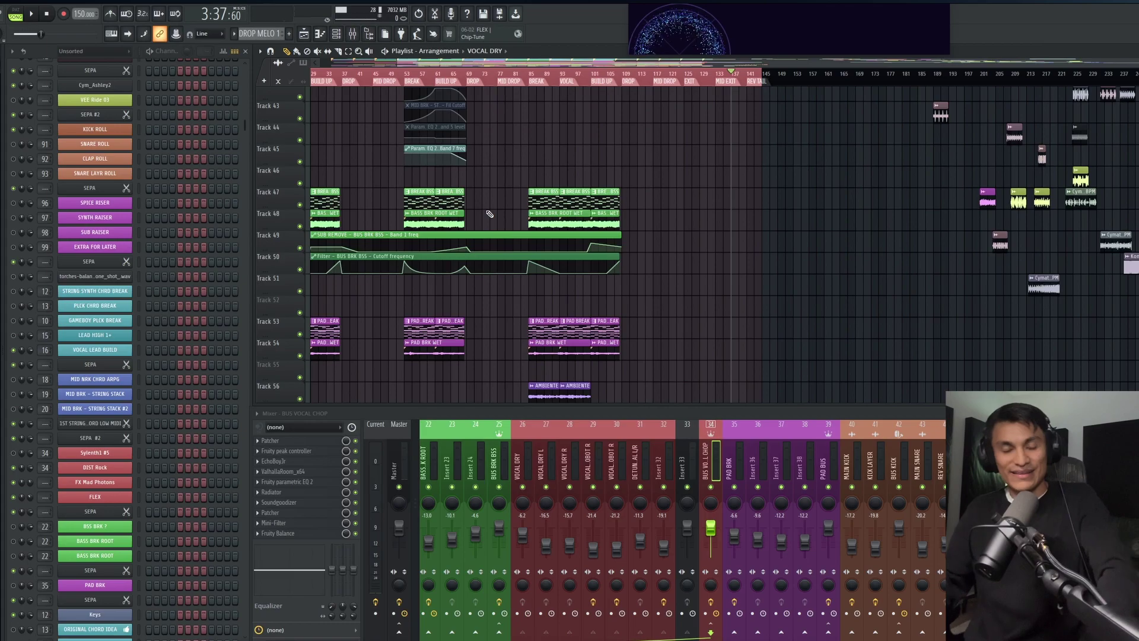
{"action": "scroll", "coordinate": [489, 214], "scroll_direction": "up", "scroll_amount": 3, "text": "ctrl"}
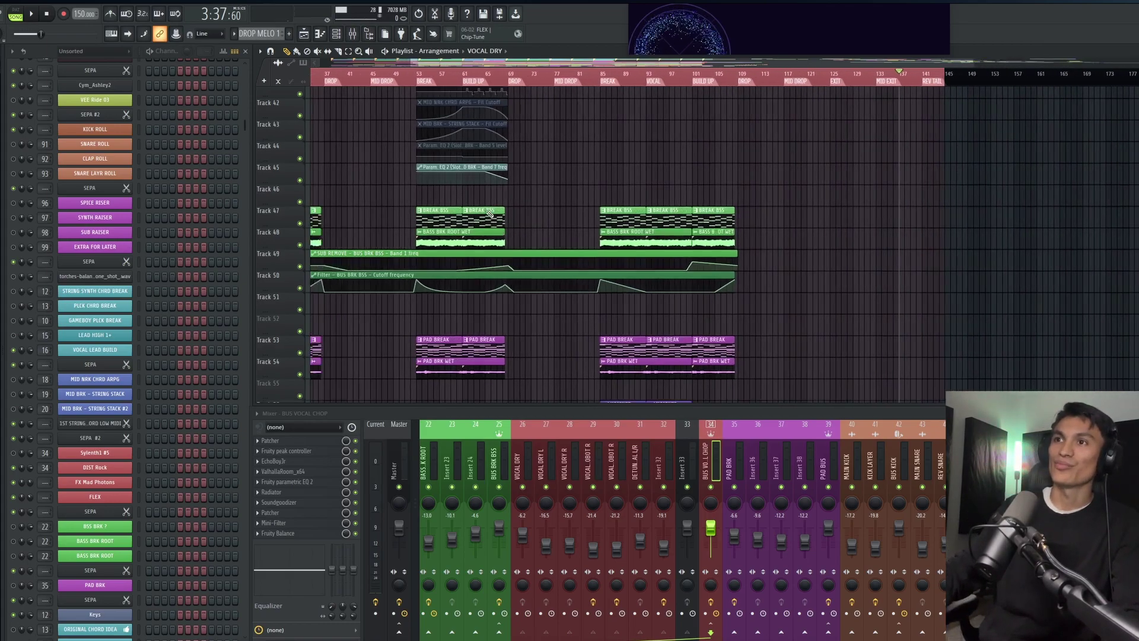
{"action": "scroll", "coordinate": [489, 214], "scroll_direction": "up", "scroll_amount": 3}
{"action": "scroll", "coordinate": [489, 214], "scroll_direction": "up", "scroll_amount": 9}
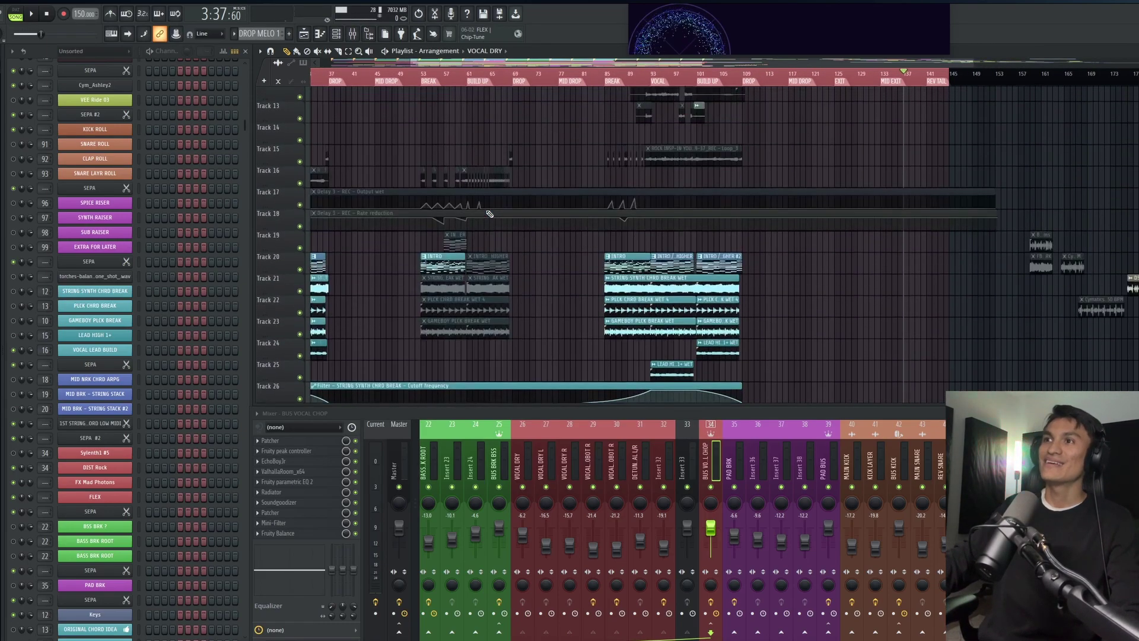
- Mute the vocal mixer tracks 26 to 32 with their bus and bring up the ROCK INSP-IN YOUR HEAD recordings on Tracks 9 to 15
{"action": "left_click", "coordinate": [711, 602]}
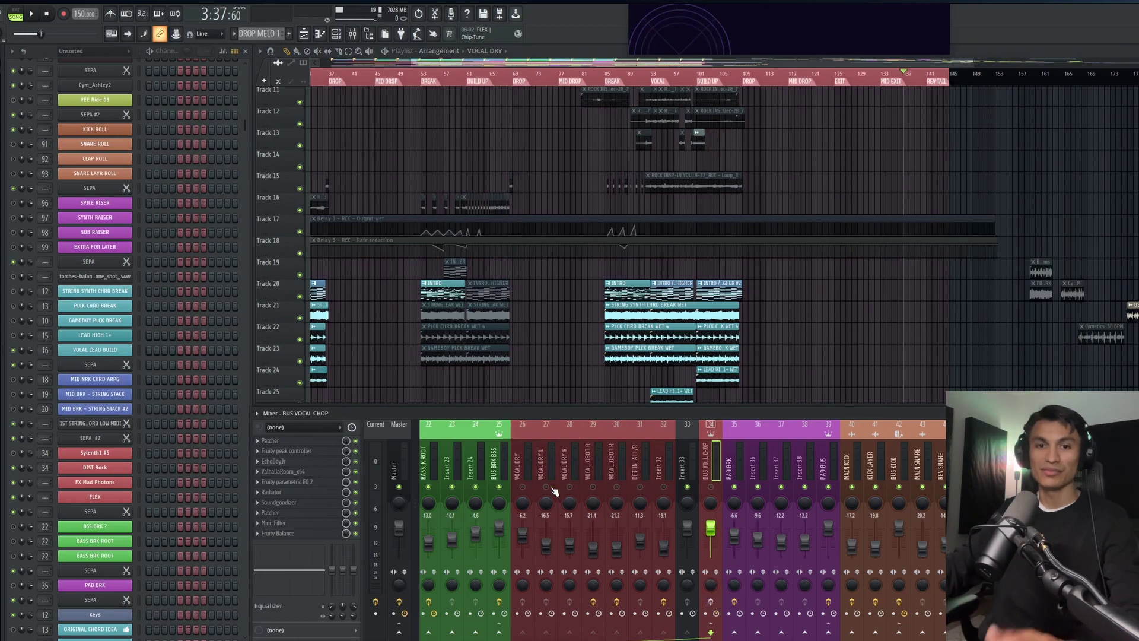
{"action": "scroll", "coordinate": [605, 191], "scroll_direction": "up", "scroll_amount": 1}
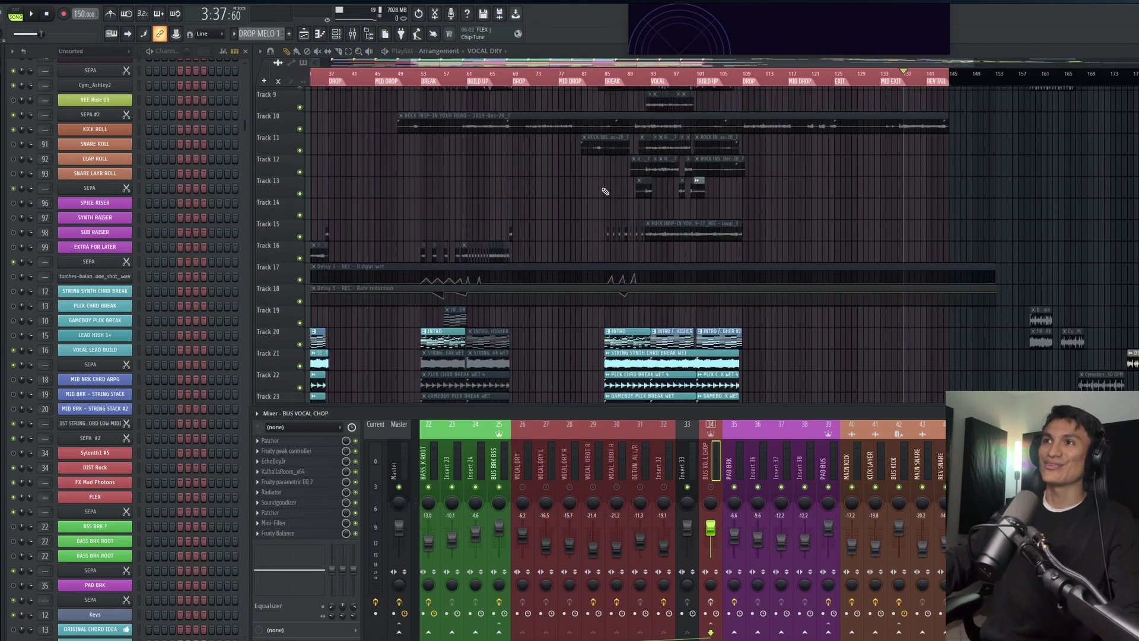
{"action": "scroll", "coordinate": [652, 196], "scroll_direction": "up", "scroll_amount": 2}
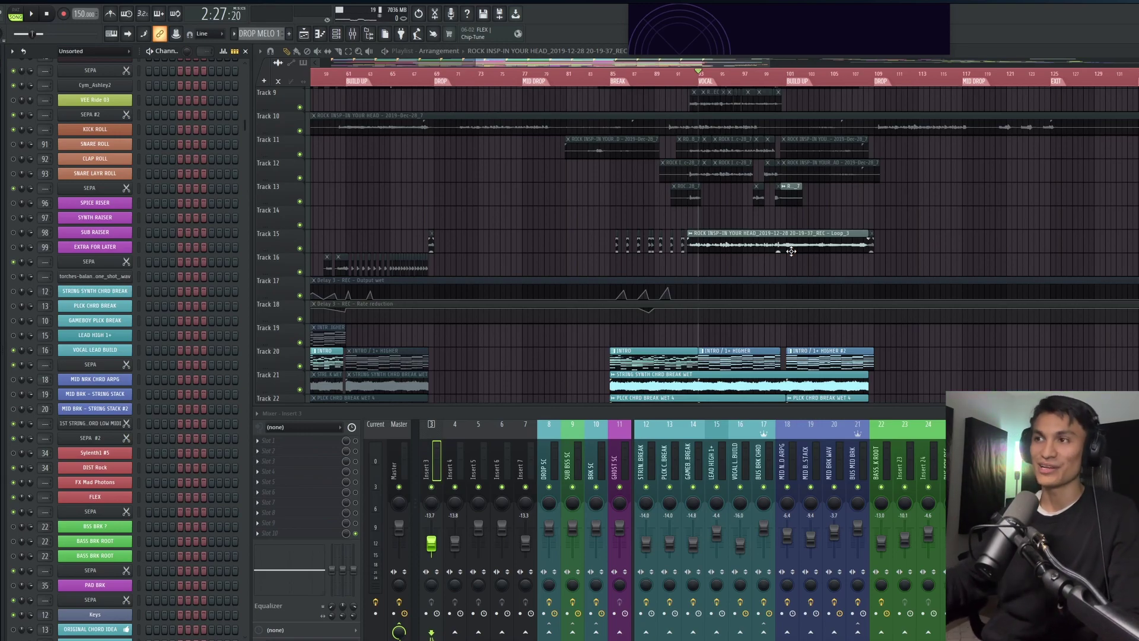
{"action": "scroll", "coordinate": [790, 251], "scroll_direction": "up", "scroll_amount": 2}
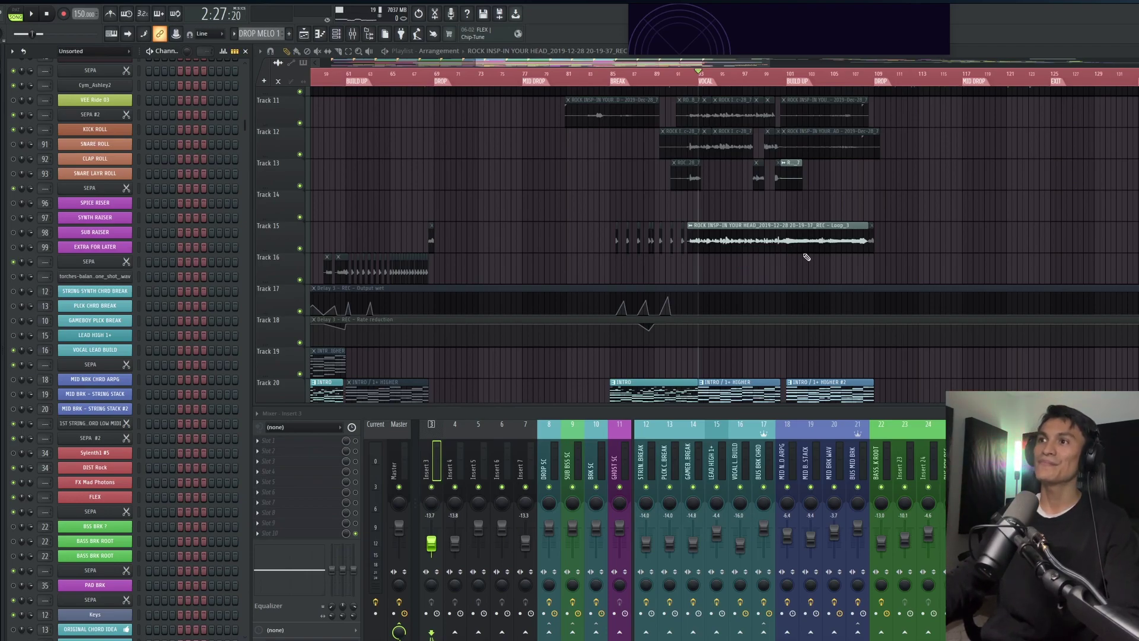
- Play the song from the VOCAL marker at bar 93 to the DROP to audition the long ROCK INSP-IN YOUR HEAD recording on Track 15
{"action": "key", "text": "space"}
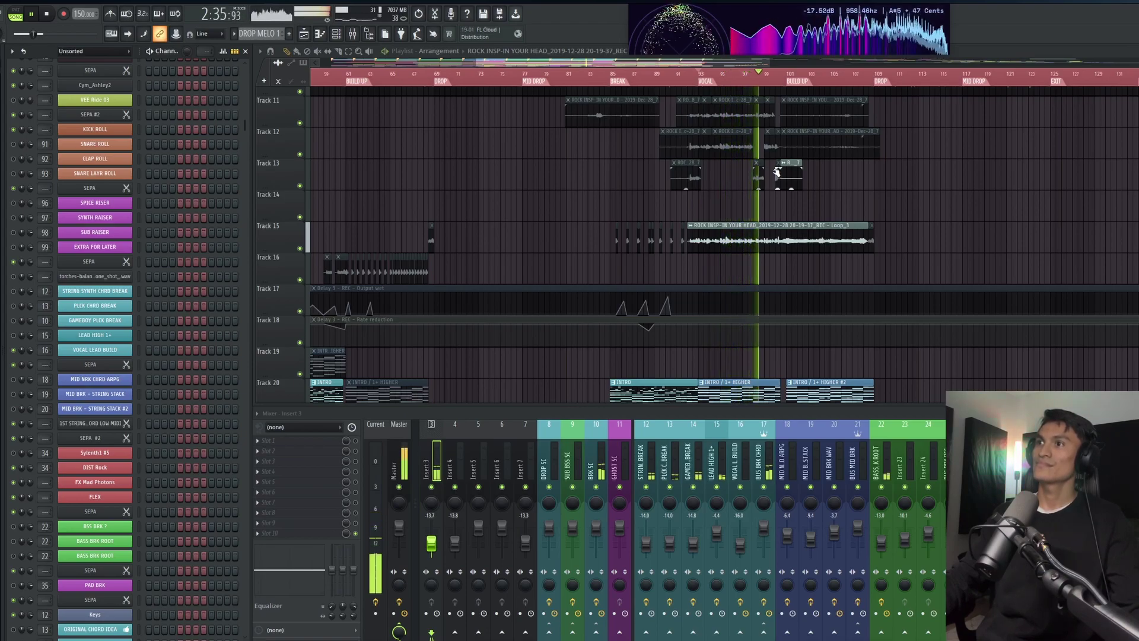
{"action": "scroll", "coordinate": [776, 172], "scroll_direction": "down", "scroll_amount": 4}
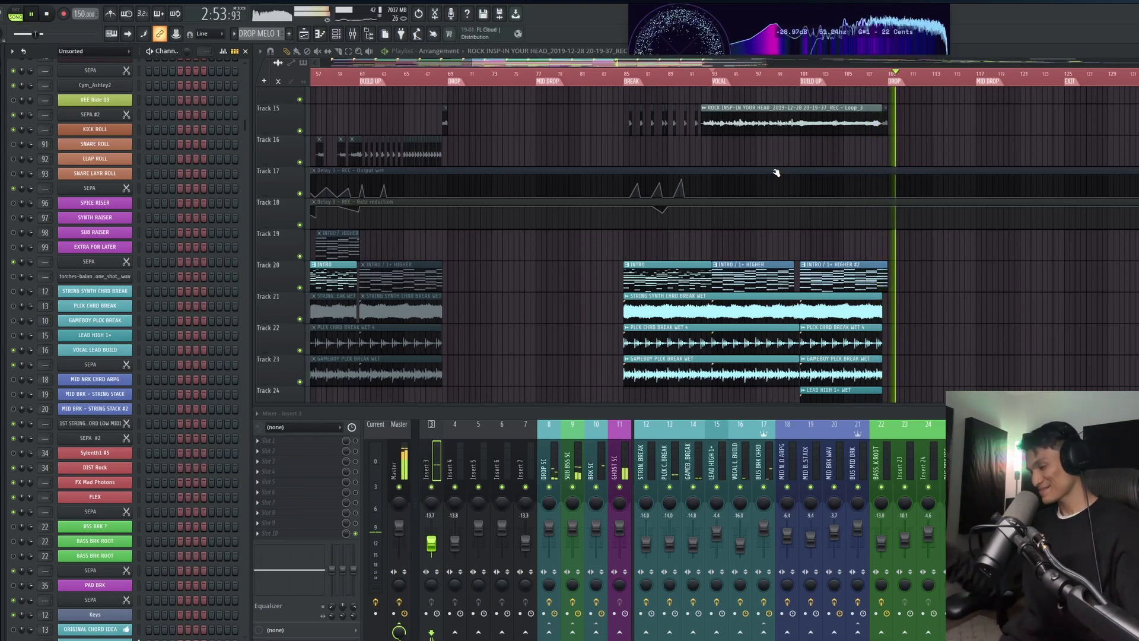
{"action": "key", "text": "space"}
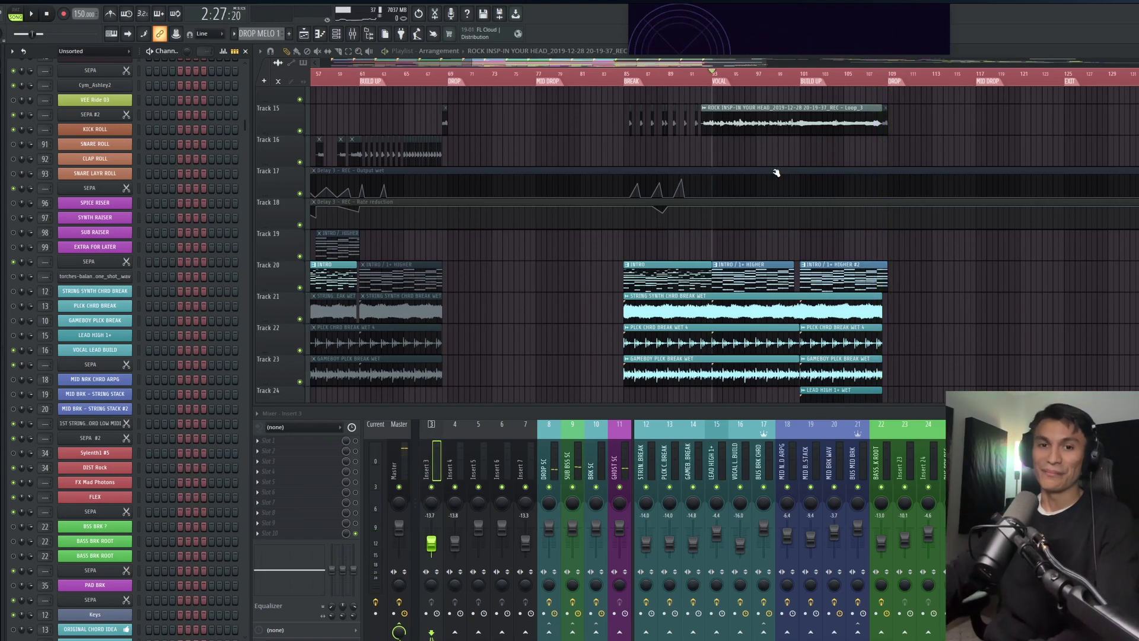
- Mute the long ROCK INSP-IN YOUR HEAD clip on Track 15 that begins just before the VOCAL marker
{"action": "scroll", "coordinate": [832, 112], "scroll_direction": "up", "scroll_amount": 5}
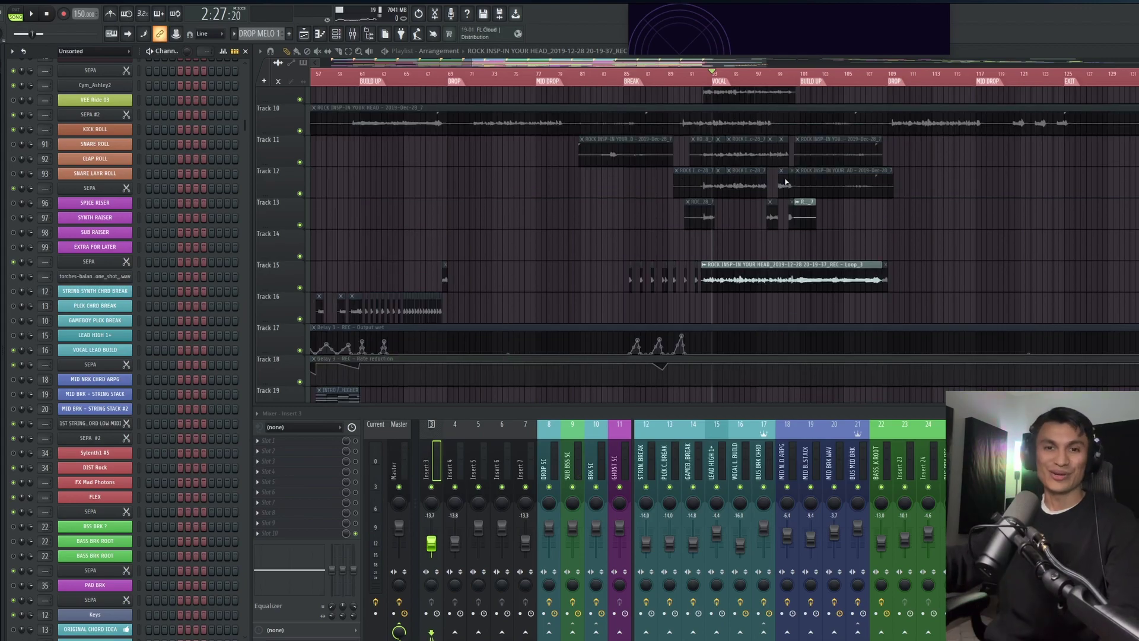
{"action": "scroll", "coordinate": [786, 182], "scroll_direction": "down", "scroll_amount": 5}
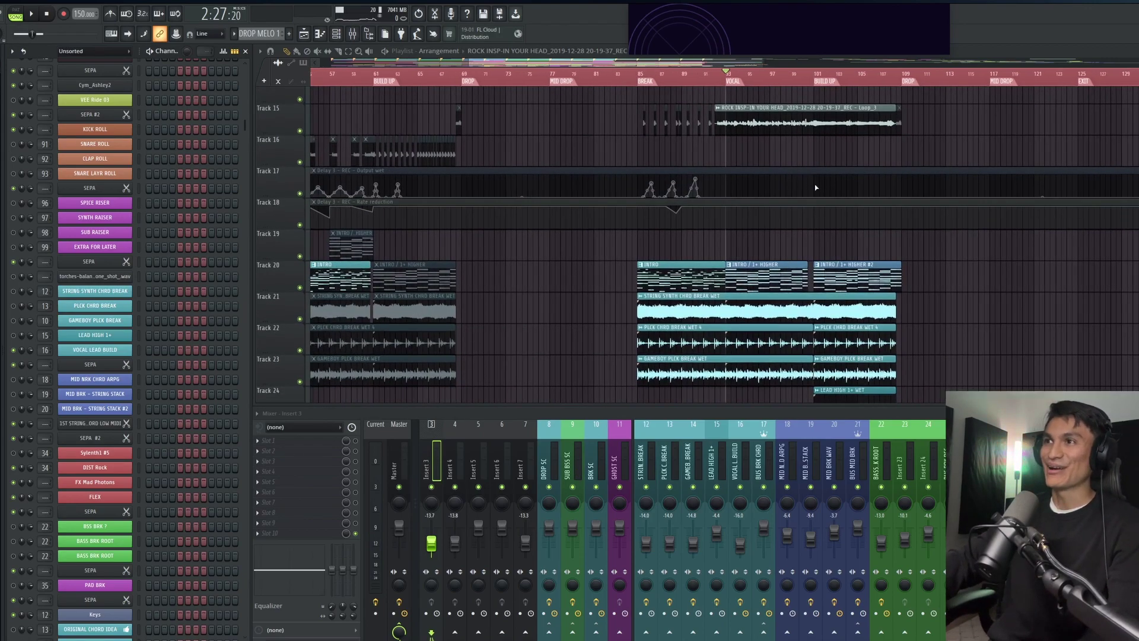
{"action": "scroll", "coordinate": [814, 185], "scroll_direction": "down", "scroll_amount": 1, "text": "ctrl"}
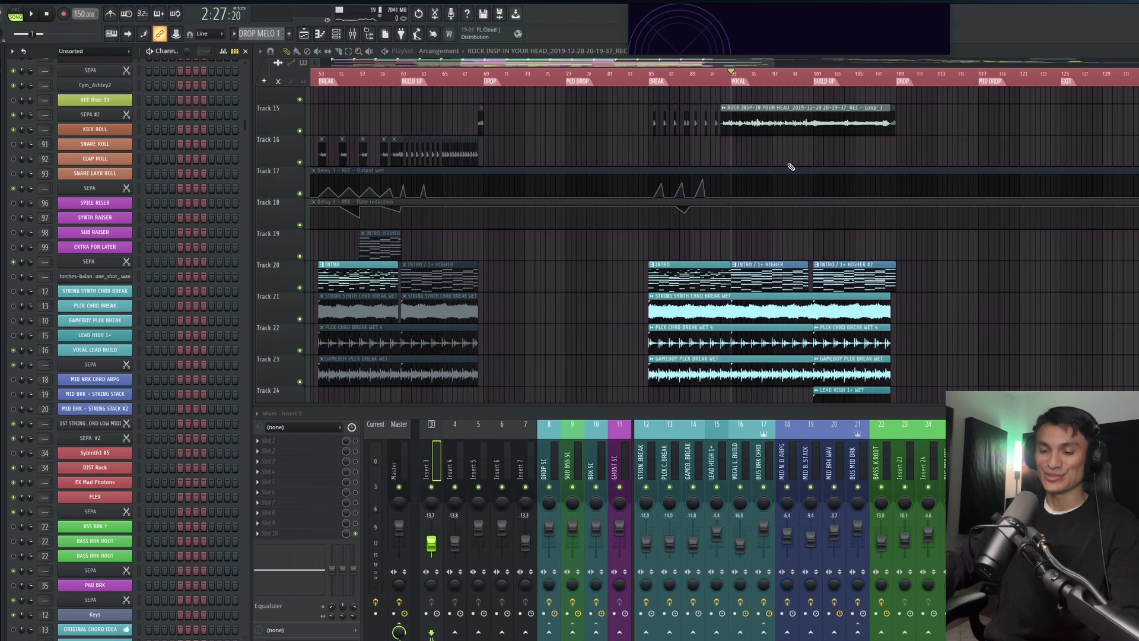
{"action": "left_click", "coordinate": [806, 116]}
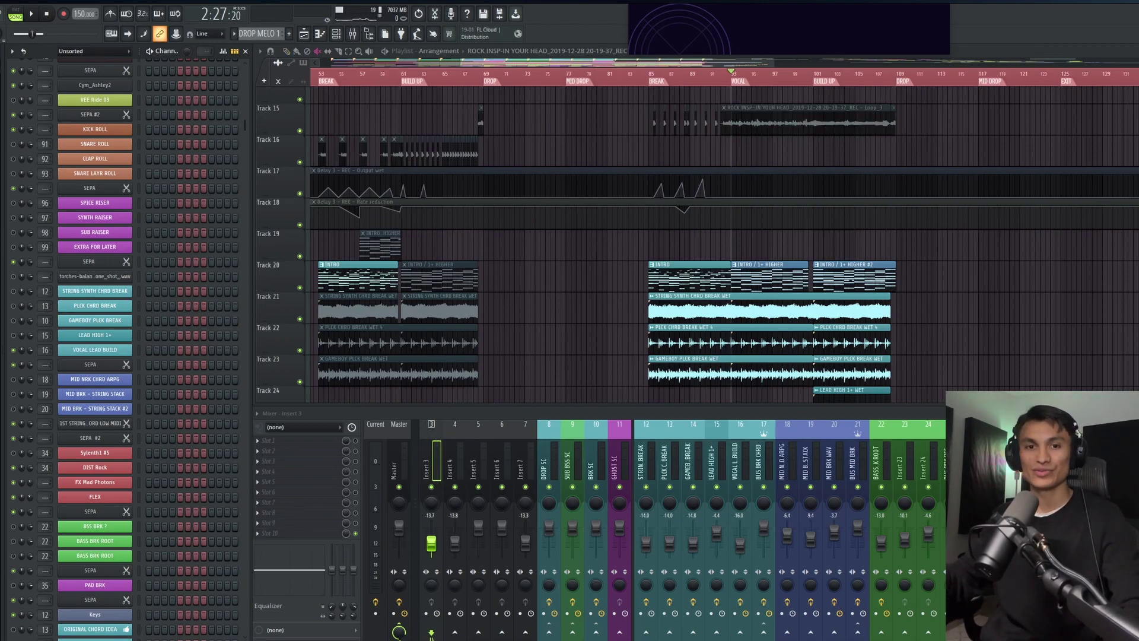
- Solo Track 204 with the full-length Alive audio clip and enlarge its waveform in the playlist
{"action": "scroll", "coordinate": [712, 238], "scroll_direction": "down", "scroll_amount": 20}
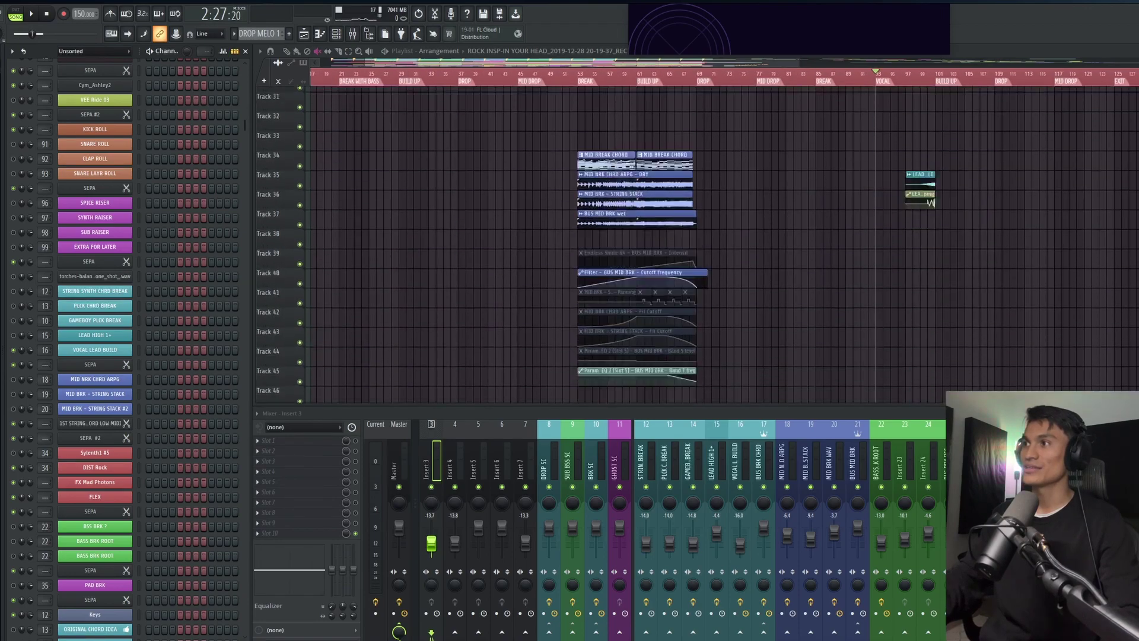
{"action": "scroll", "coordinate": [712, 237], "scroll_direction": "down", "scroll_amount": 2, "text": "ctrl"}
{"action": "scroll", "coordinate": [712, 196], "scroll_direction": "down", "scroll_amount": 1, "text": "ctrl"}
{"action": "scroll", "coordinate": [712, 197], "scroll_direction": "down", "scroll_amount": 4, "text": "alt"}
{"action": "scroll", "coordinate": [712, 197], "scroll_direction": "down", "scroll_amount": 20}
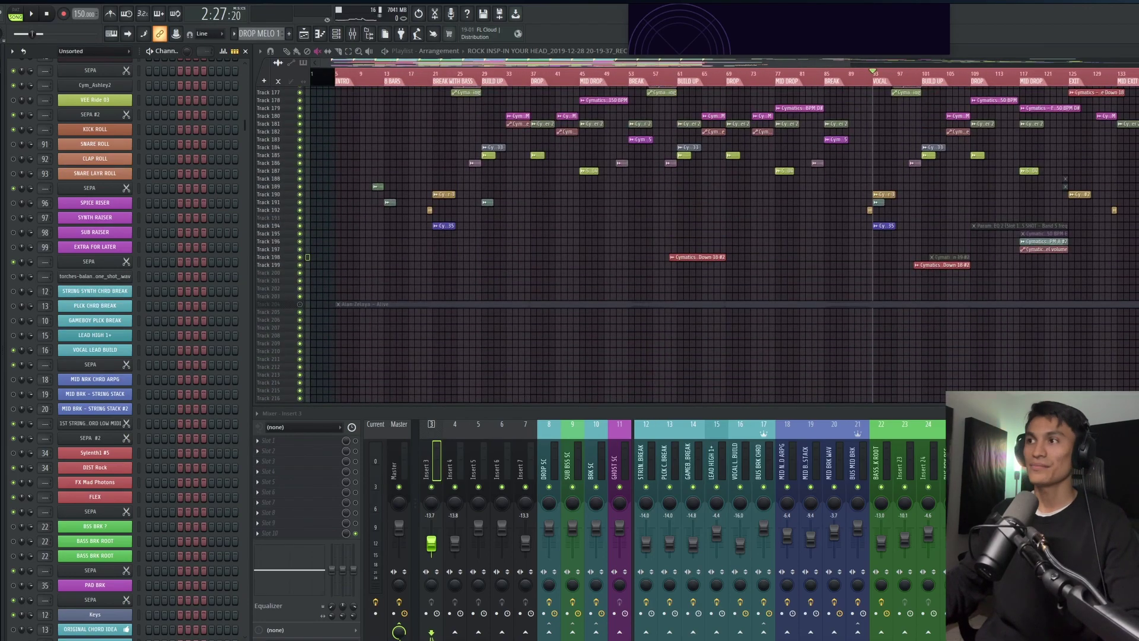
{"action": "scroll", "coordinate": [1008, 145], "scroll_direction": "up", "scroll_amount": 1, "text": "ctrl"}
{"action": "scroll", "coordinate": [1008, 145], "scroll_direction": "up", "scroll_amount": 4, "text": "alt"}
{"action": "scroll", "coordinate": [1017, 225], "scroll_direction": "up", "scroll_amount": 1, "text": "alt"}
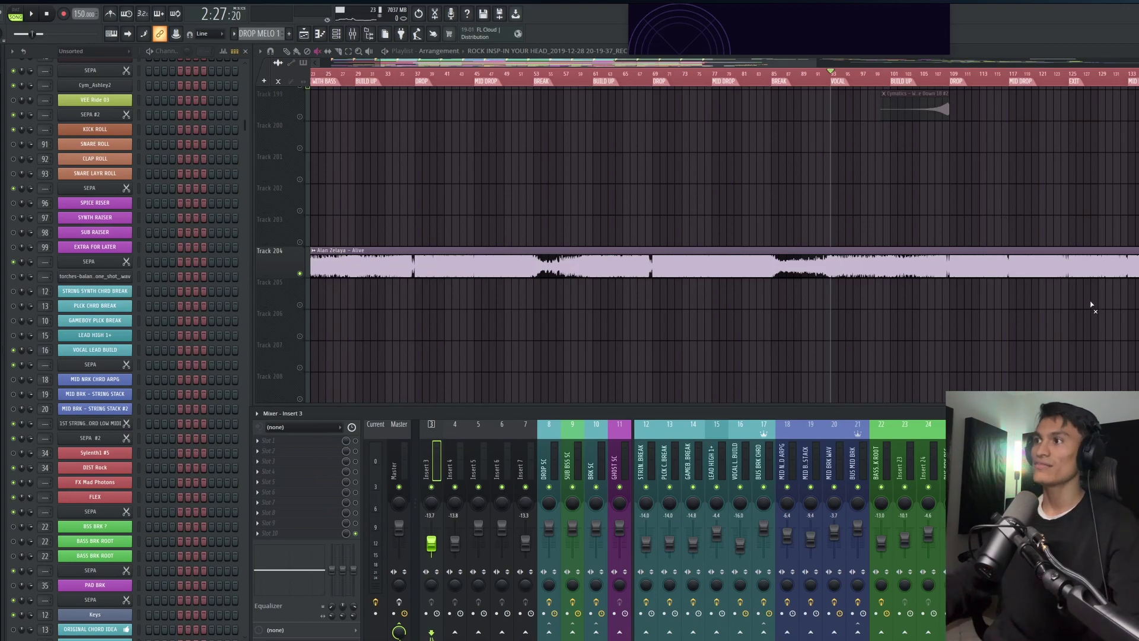
{"action": "scroll", "coordinate": [1088, 305], "scroll_direction": "up", "scroll_amount": 2}
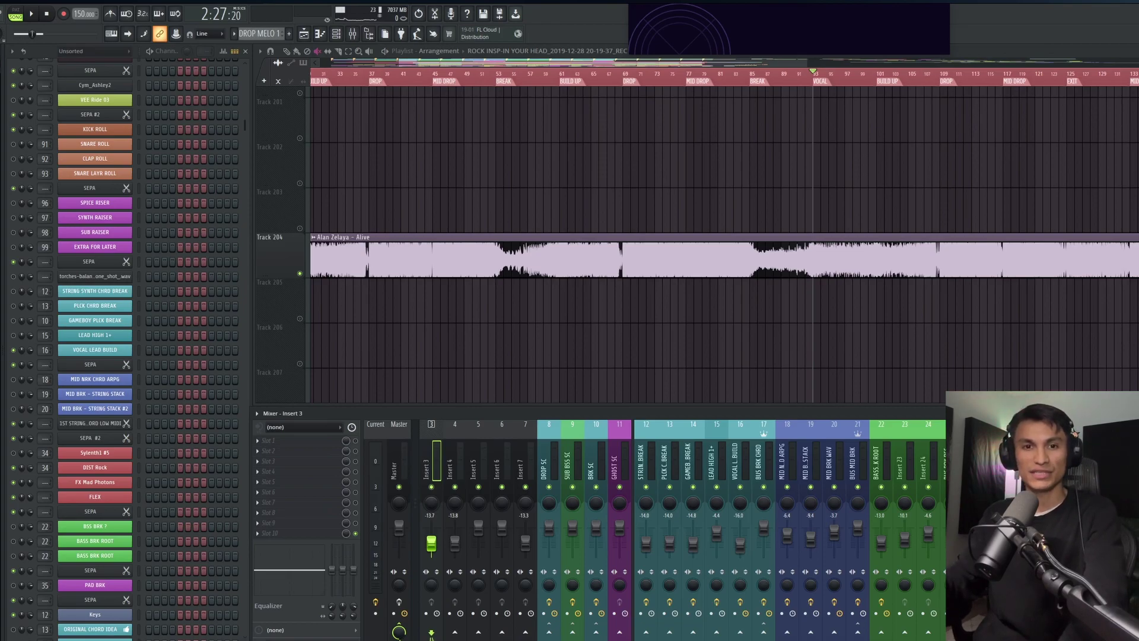
- Play the Alive clip from bar 106 in the last build-up through to the closing bars and stop playback
{"action": "left_click", "coordinate": [916, 84]}
{"action": "key", "text": "space"}
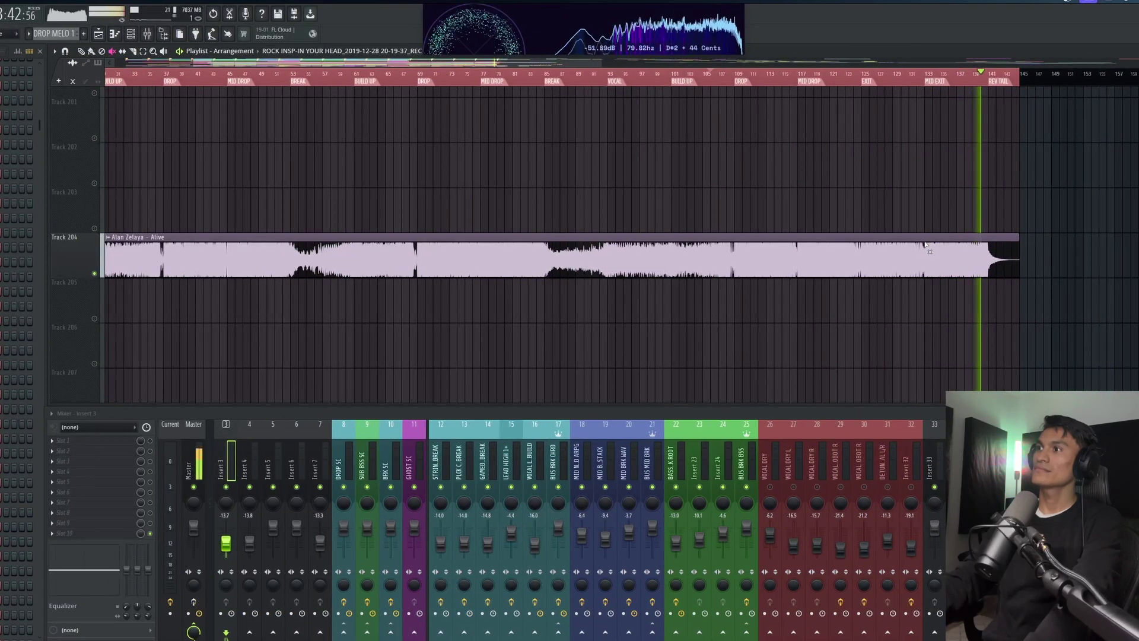
{"action": "key", "text": "space"}
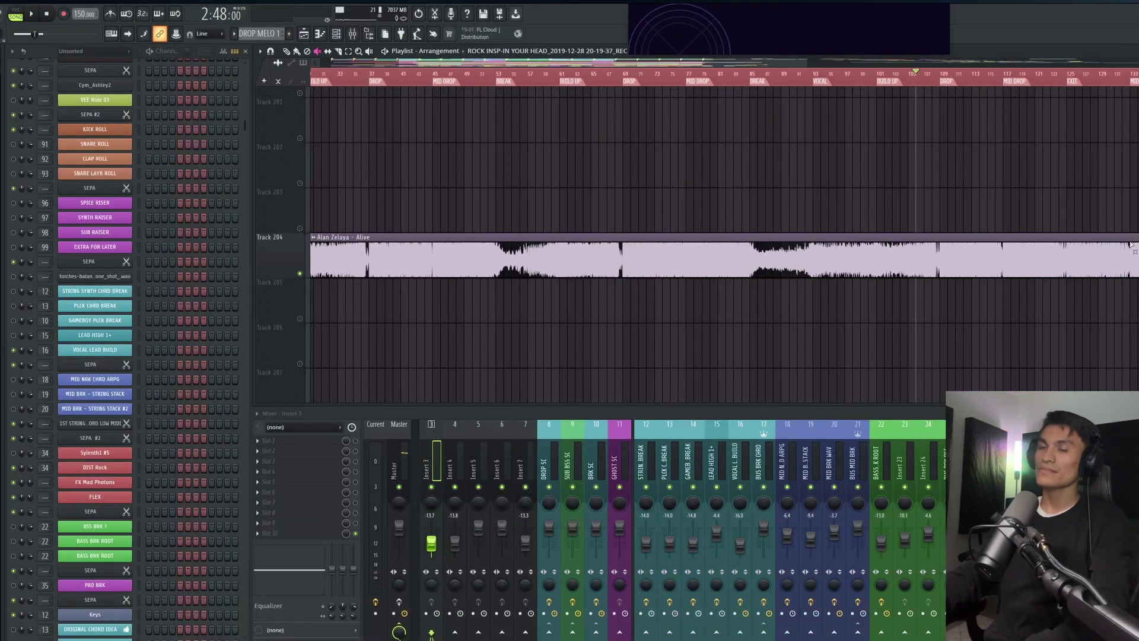